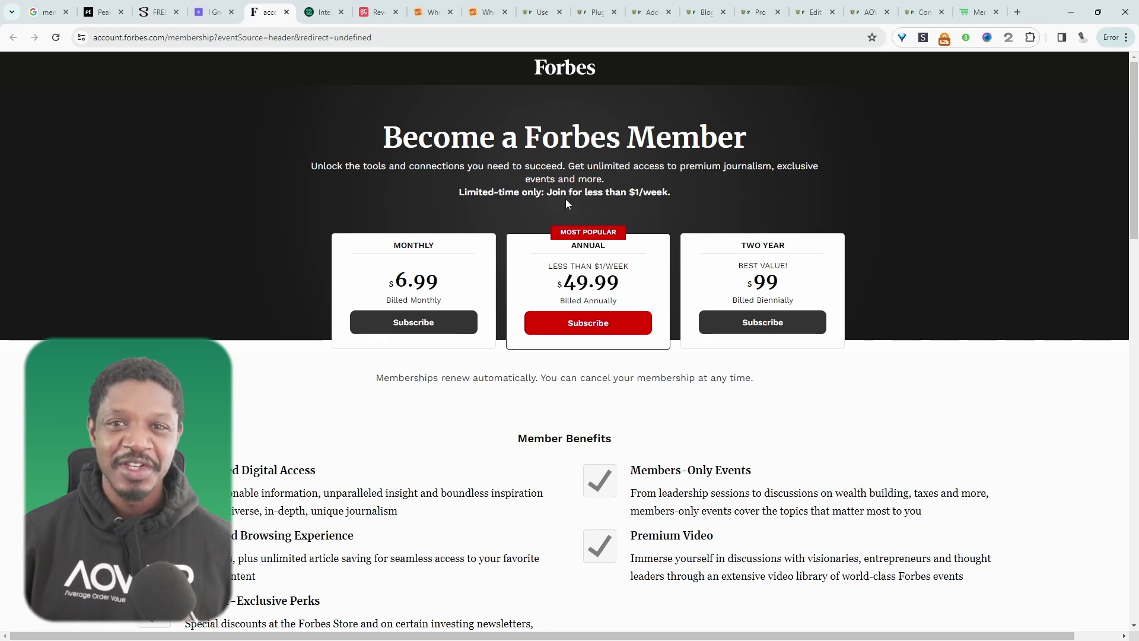
Review the Forbes membership page from its pricing plans and member benefits down to the additional membership options.
scroll(520, 411, "down", 10)
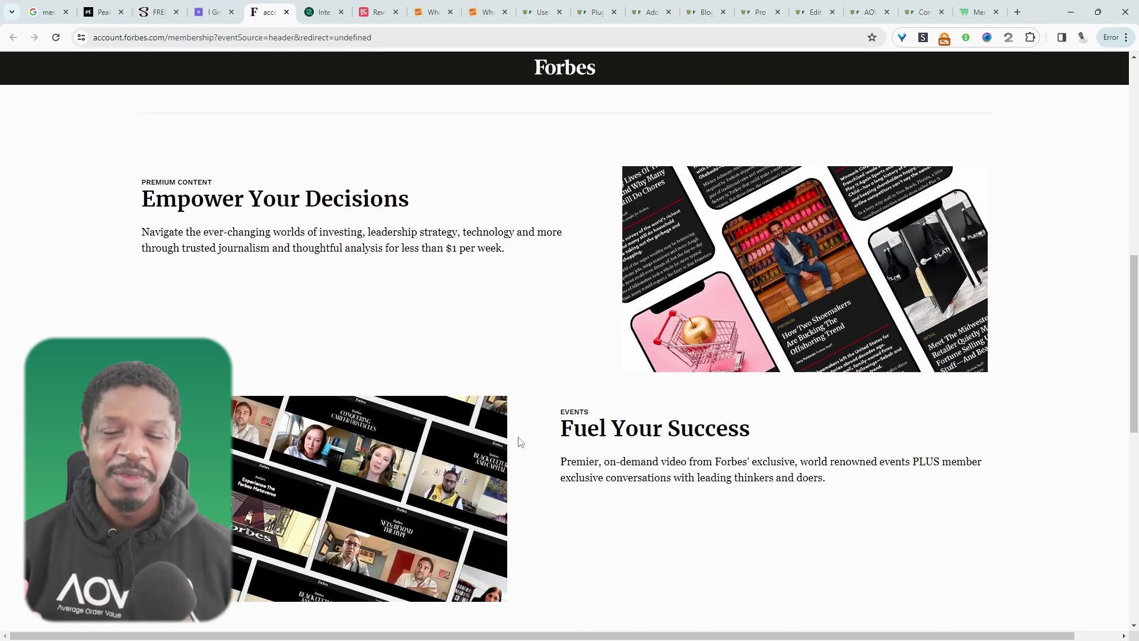
scroll(518, 441, "down", 6)
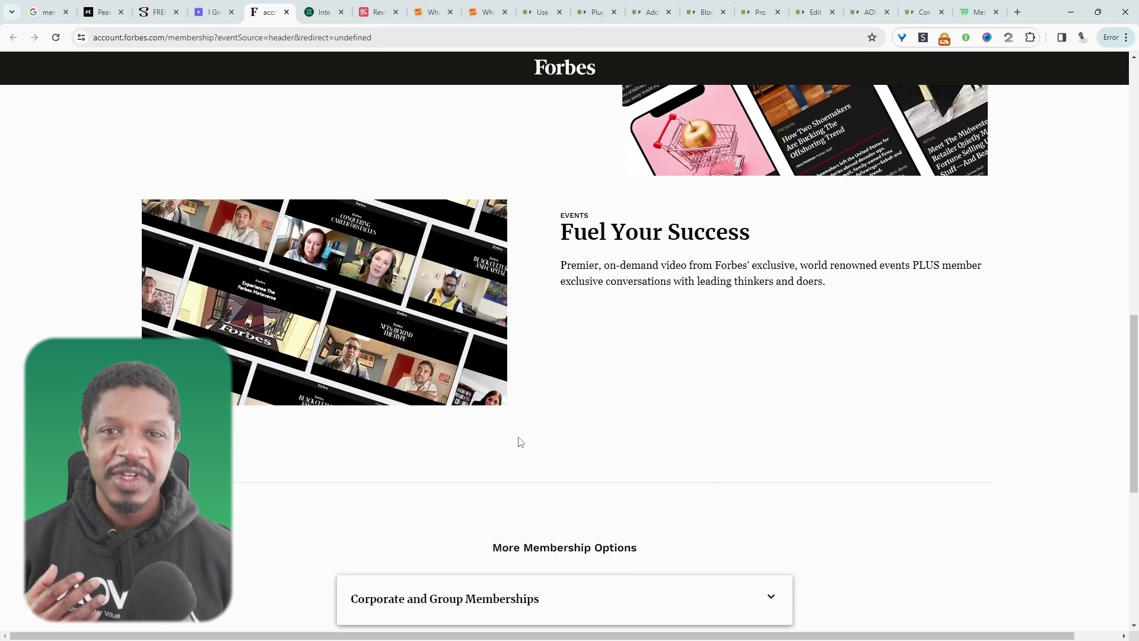
scroll(516, 439, "up", 16)
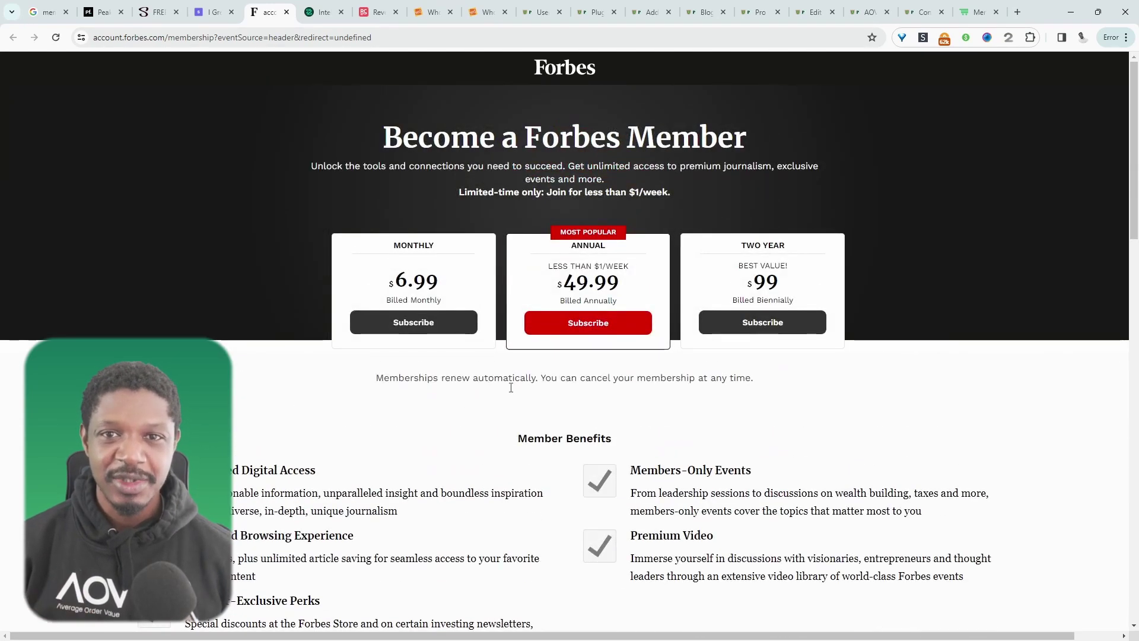
Examine the wholesaledeals.co.uk home page and its Adidas GY0321 trainers deal page, including the paid supplier access options.
key("ctrl+Tab")
key("ctrl+Tab")
key("ctrl+Tab")
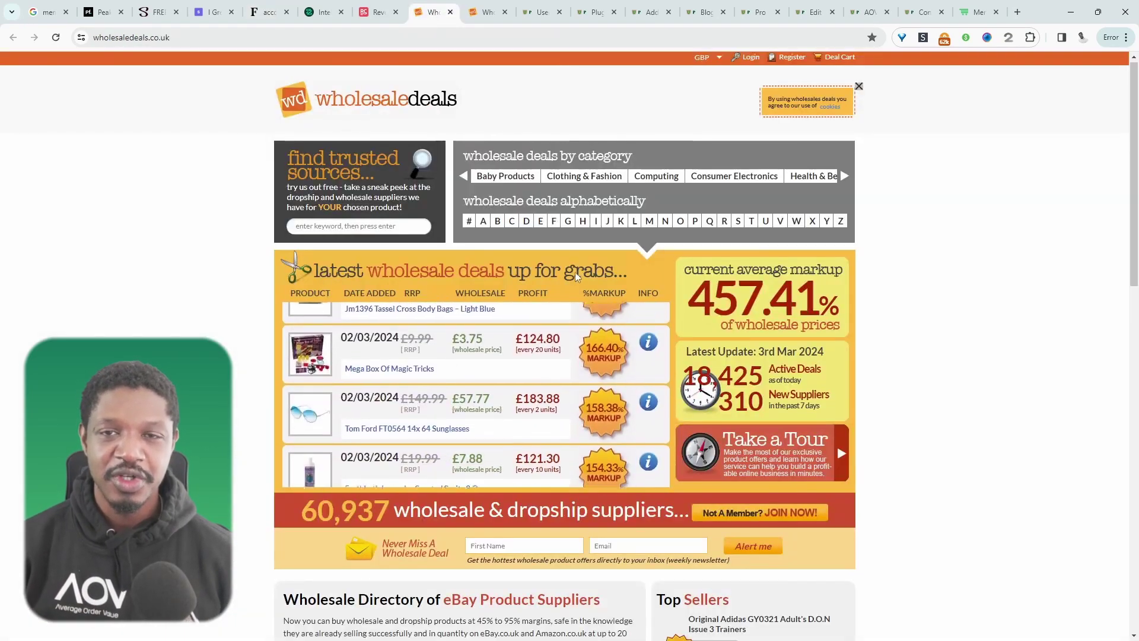
scroll(357, 307, "down", 1)
scroll(358, 308, "down", 10)
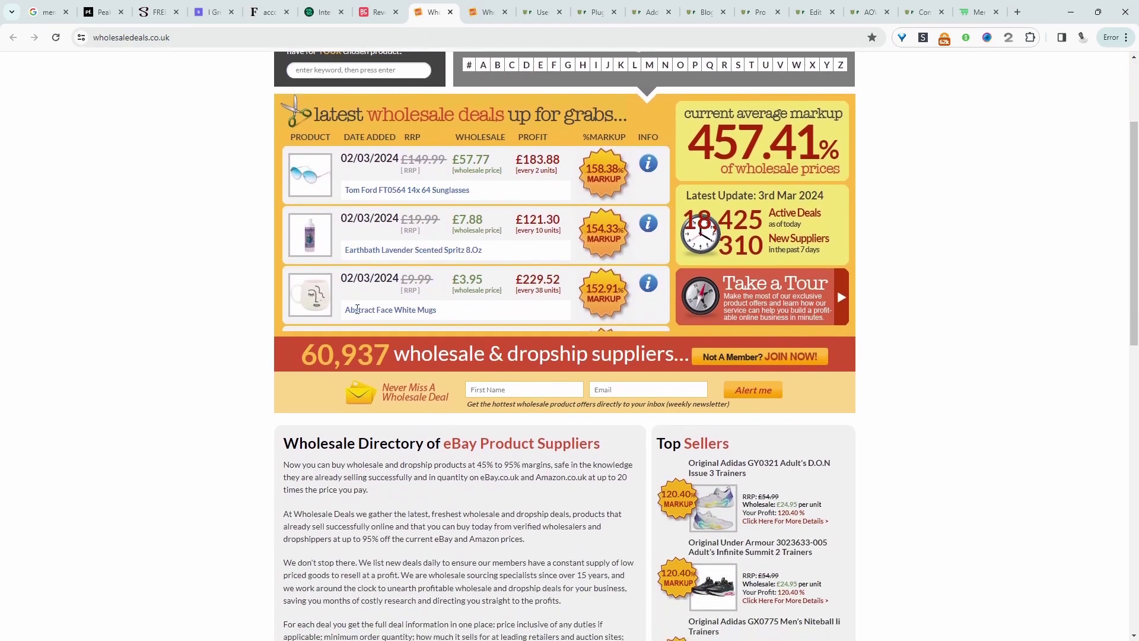
key("ctrl+Tab")
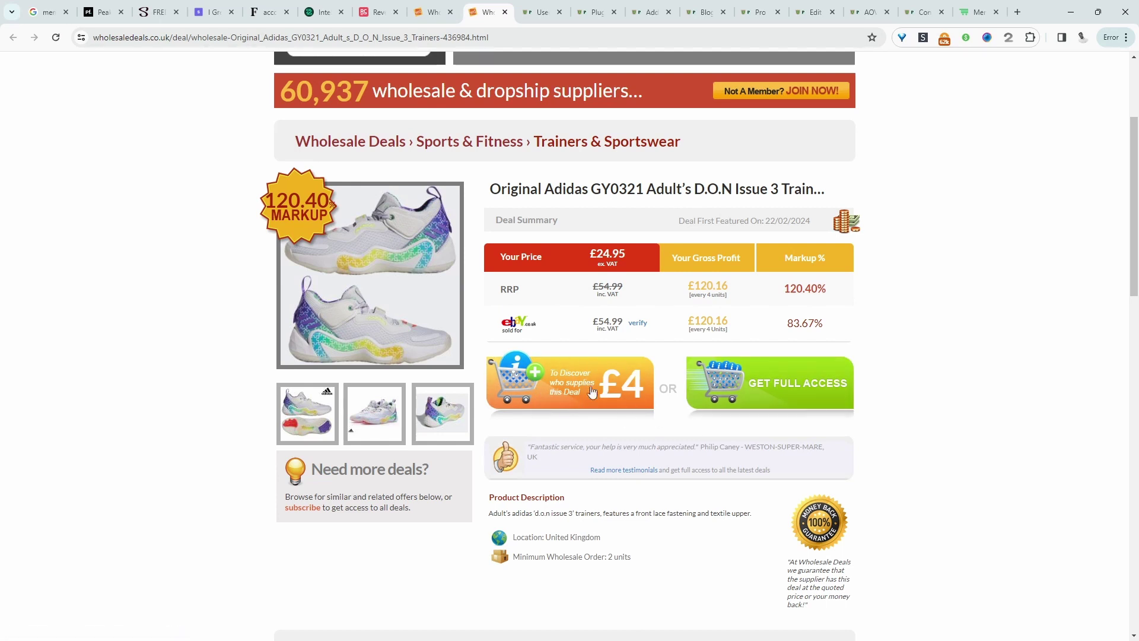
scroll(781, 344, "up", 1)
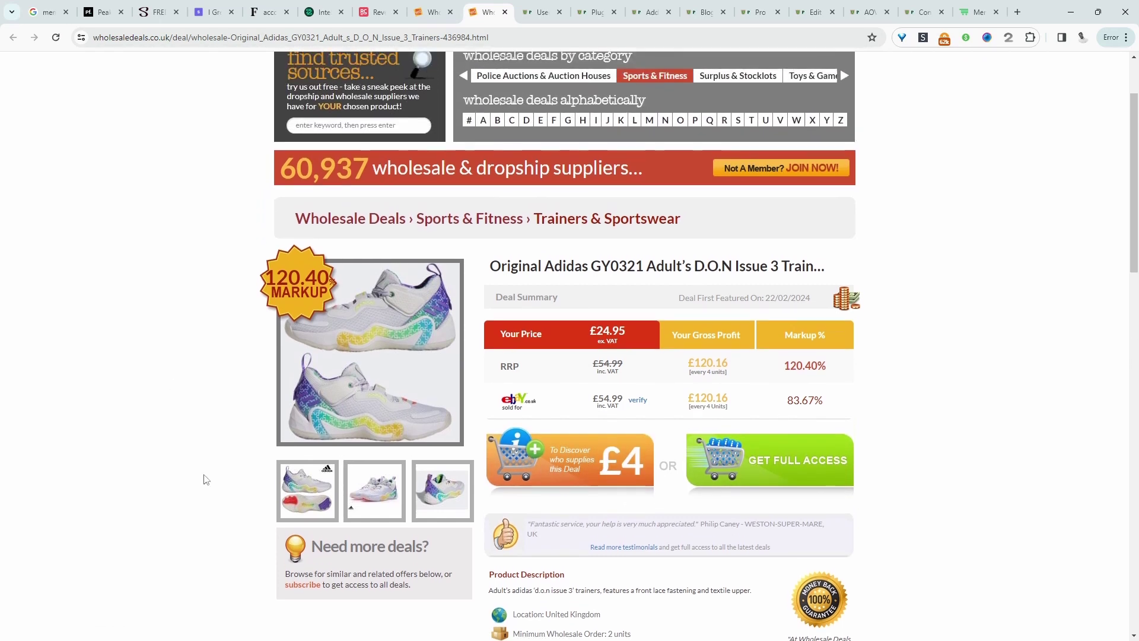
scroll(406, 326, "up", 1)
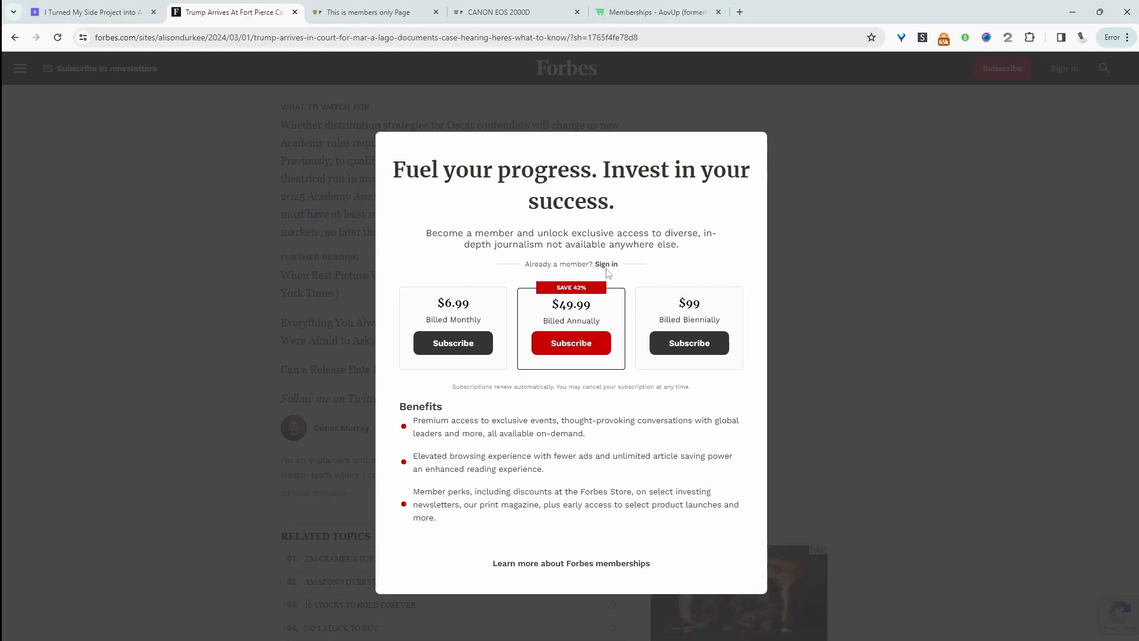
Review the members-only sample page and the CANON EOS 2000D product page while logged in as admin.
left_click(365, 13)
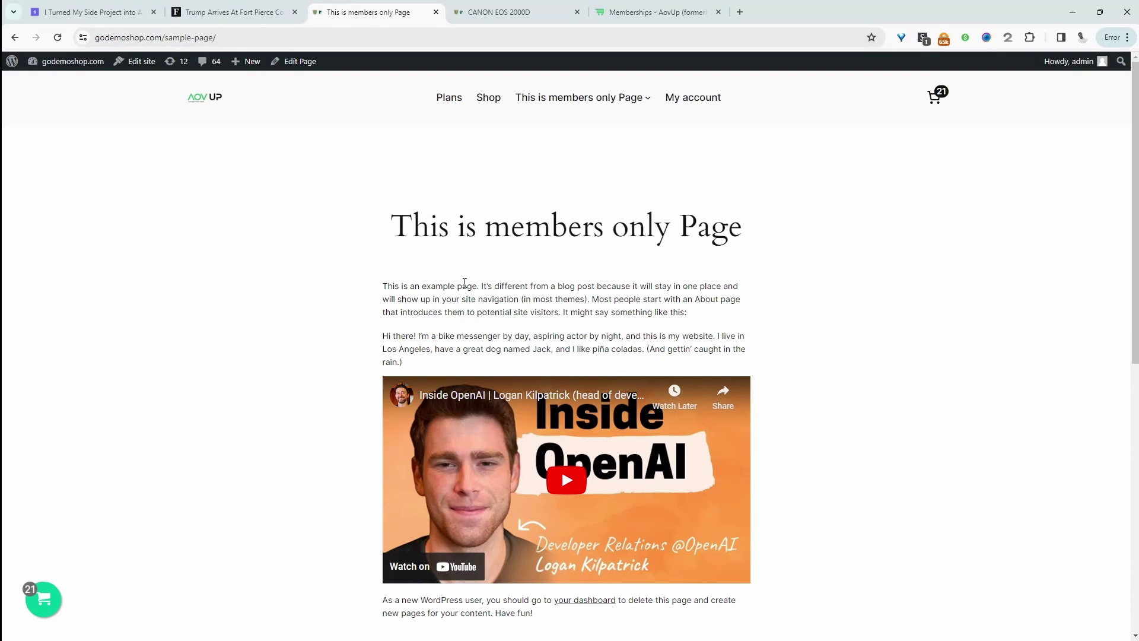
scroll(562, 352, "down", 7)
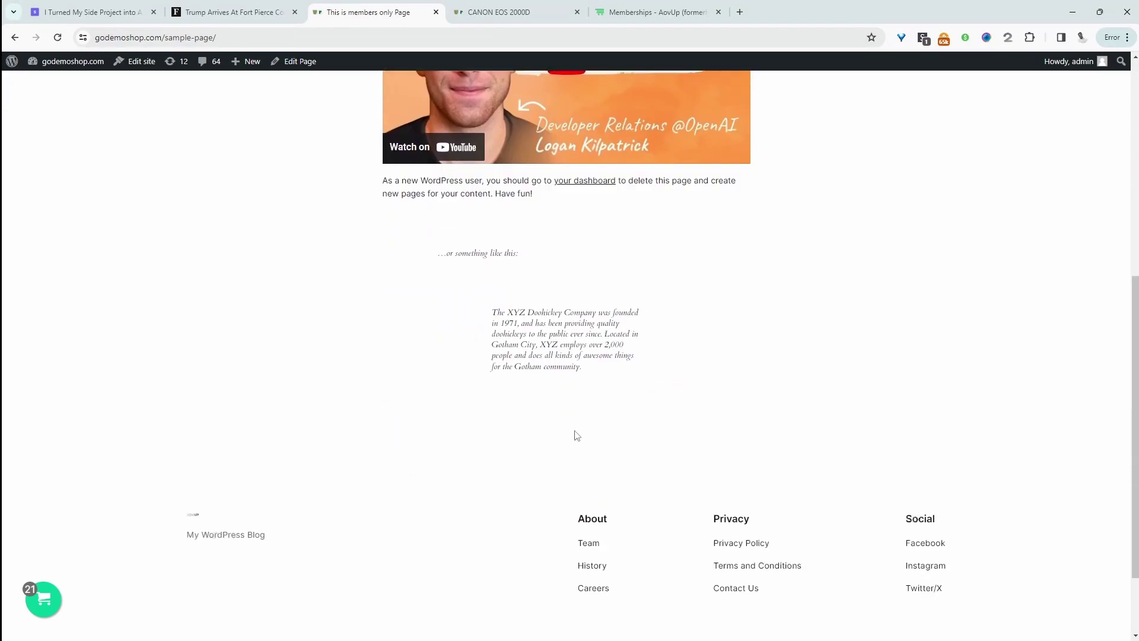
scroll(558, 411, "up", 5)
scroll(504, 308, "up", 2)
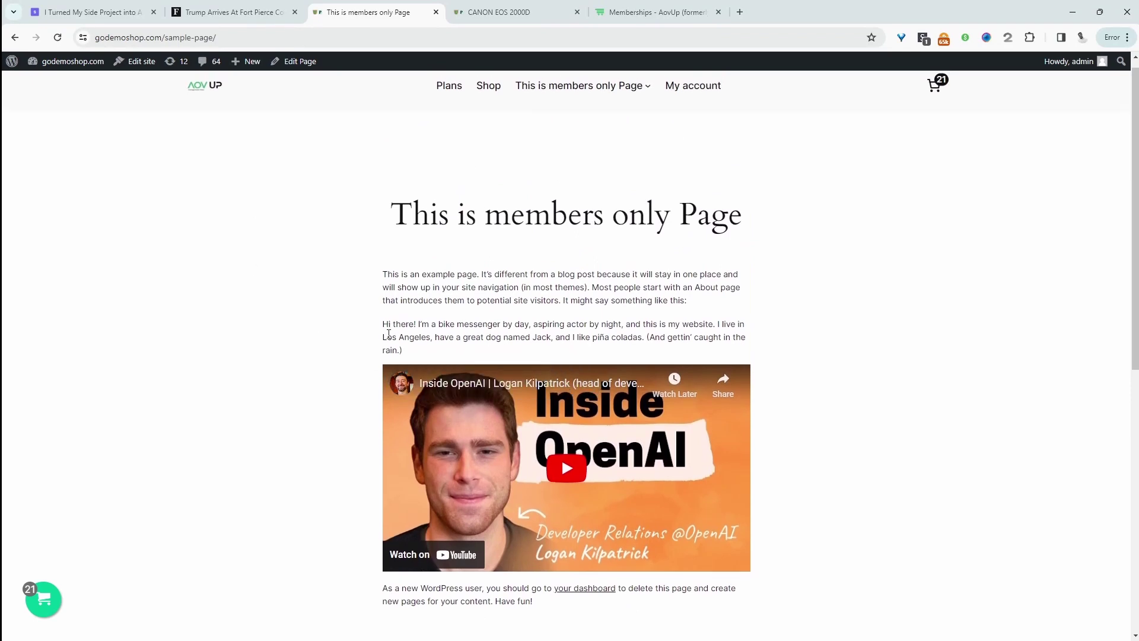
scroll(561, 108, "down", 4)
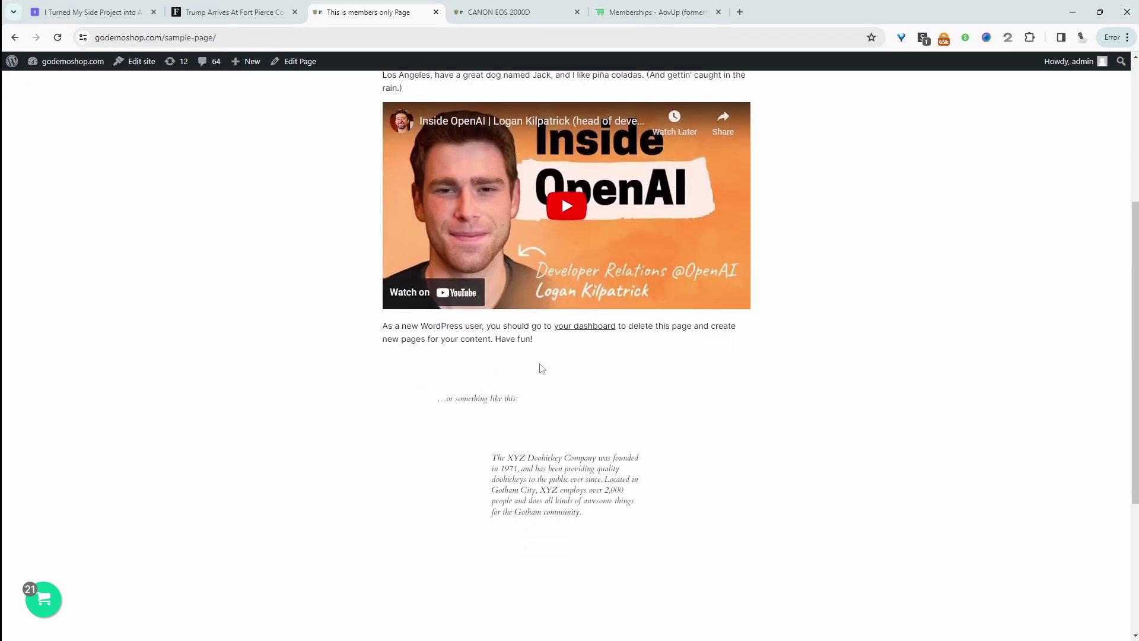
left_click(478, 13)
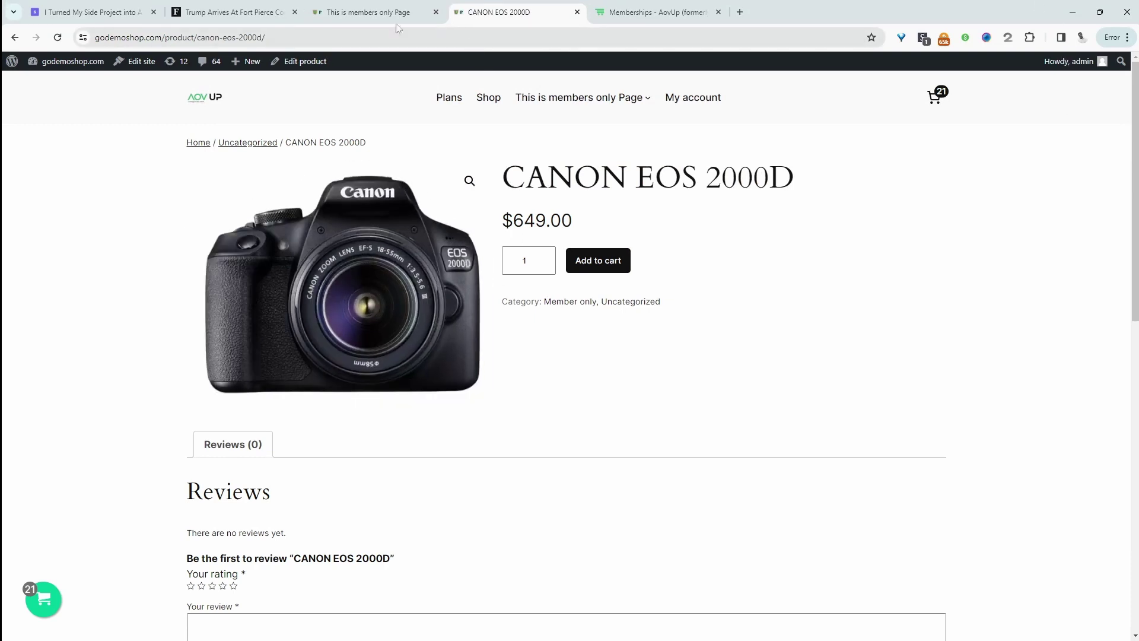
View the members-only page godemoshop.com/sample-page/ as a logged-out visitor in an Incognito window.
left_click(372, 14)
left_click(348, 36)
key("ctrl+c")
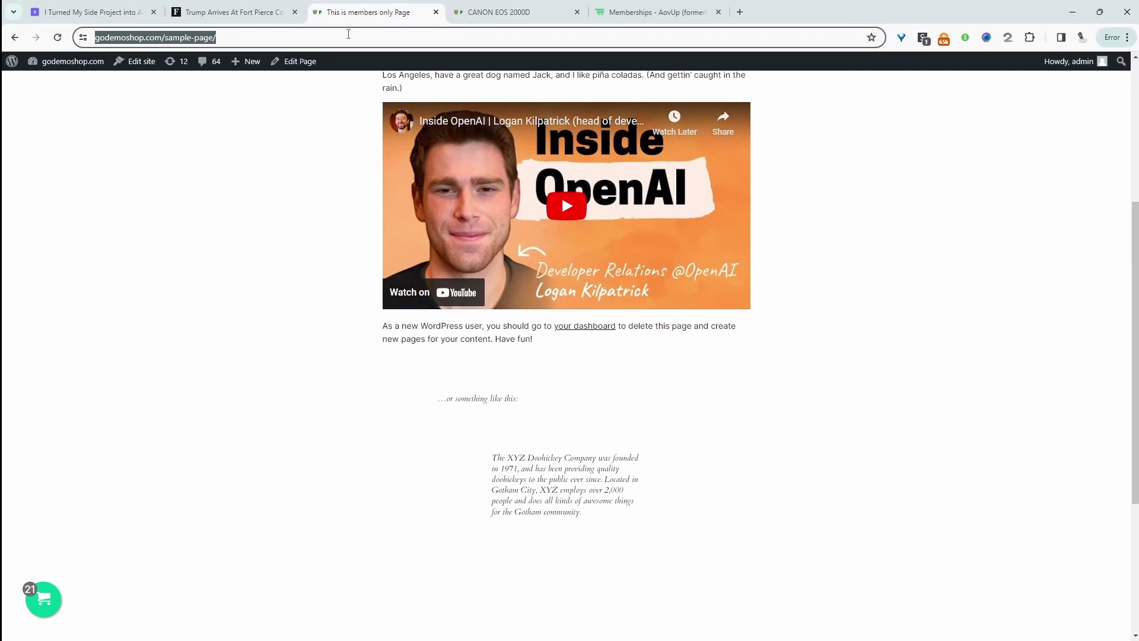
key("ctrl+shift+n")
key("ctrl+v")
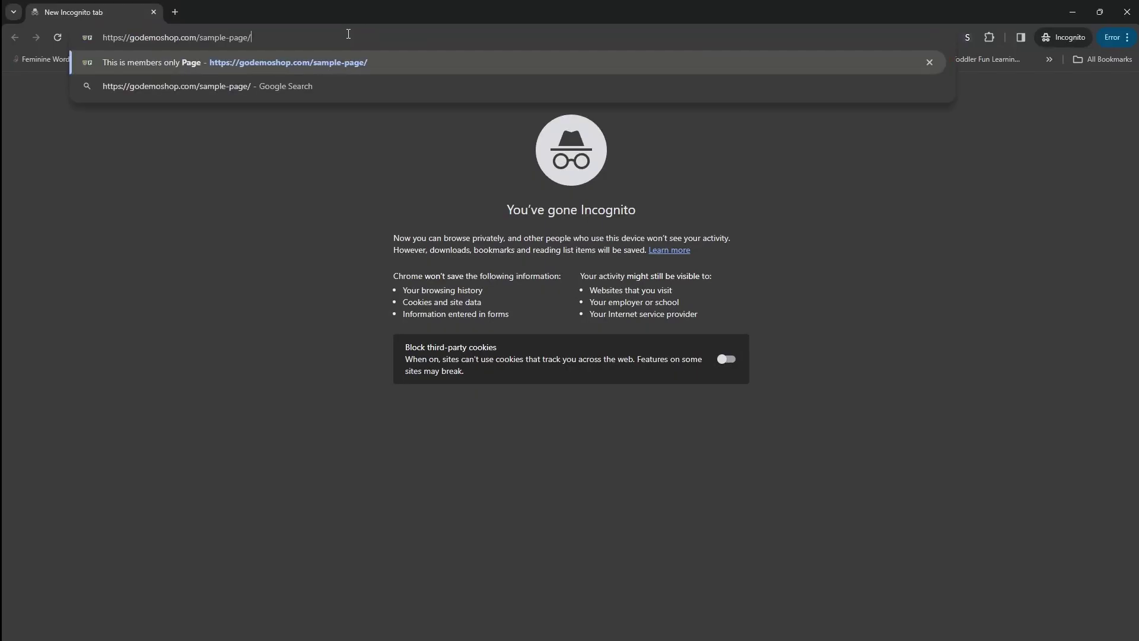
key("Return")
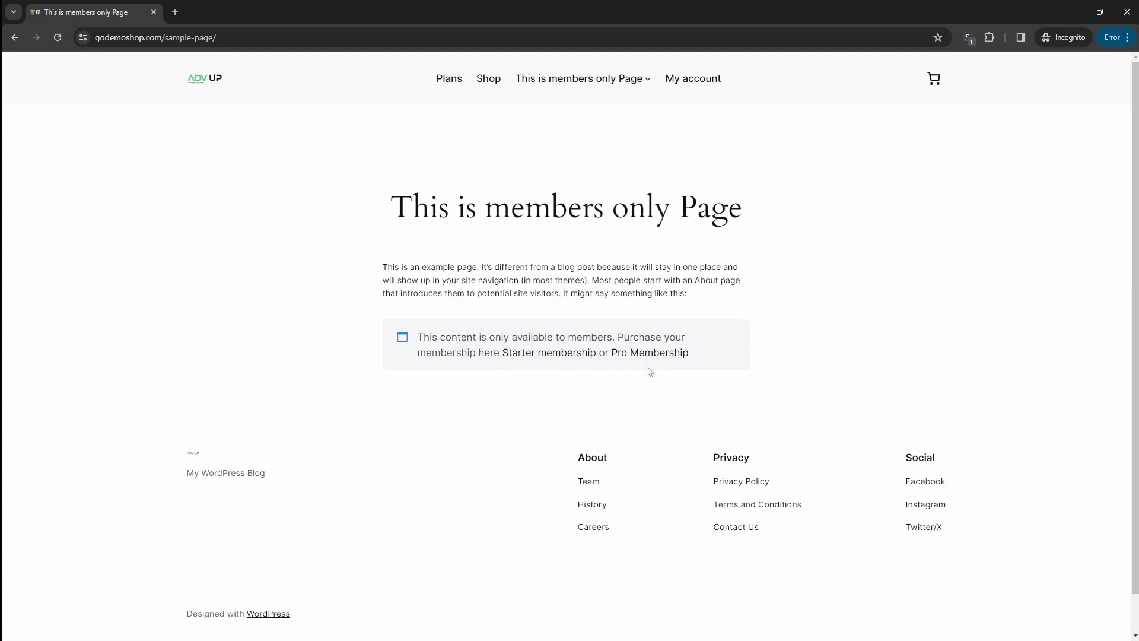
Review the Free, Starter and Pro options on the site's Plans page and return to the members-only page.
key("F5")
left_click(457, 84)
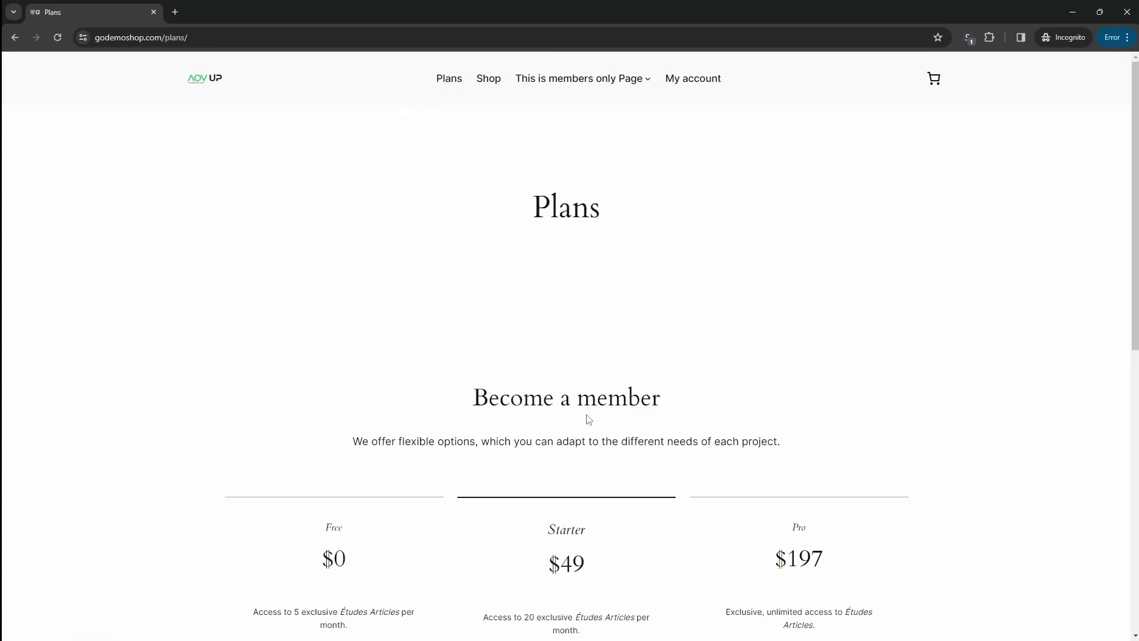
scroll(589, 419, "down", 5)
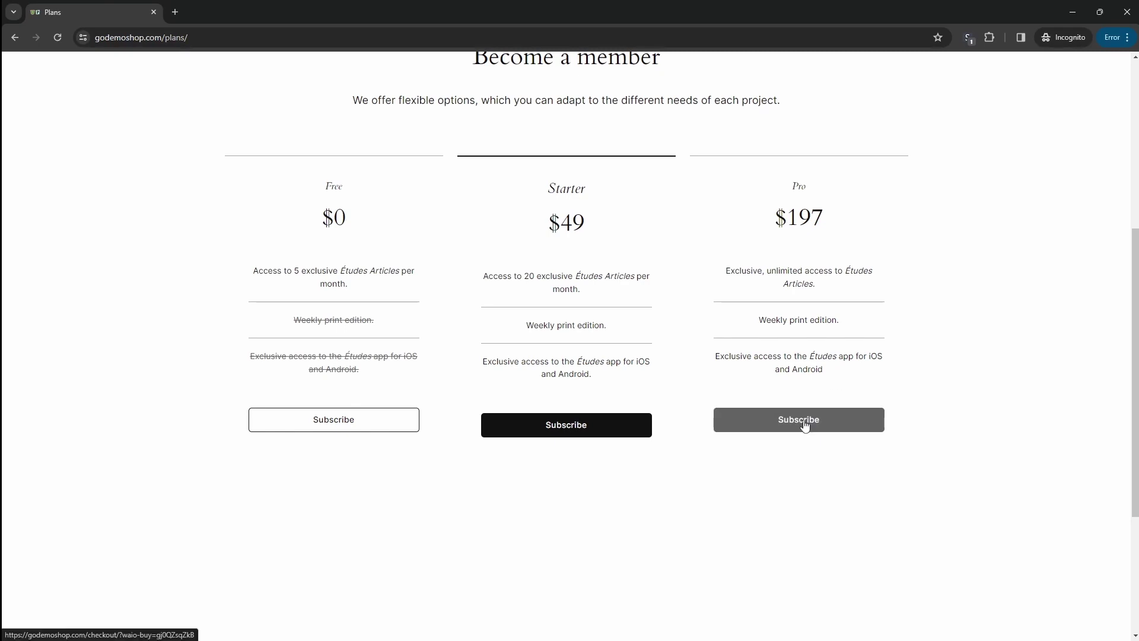
key("alt+Left")
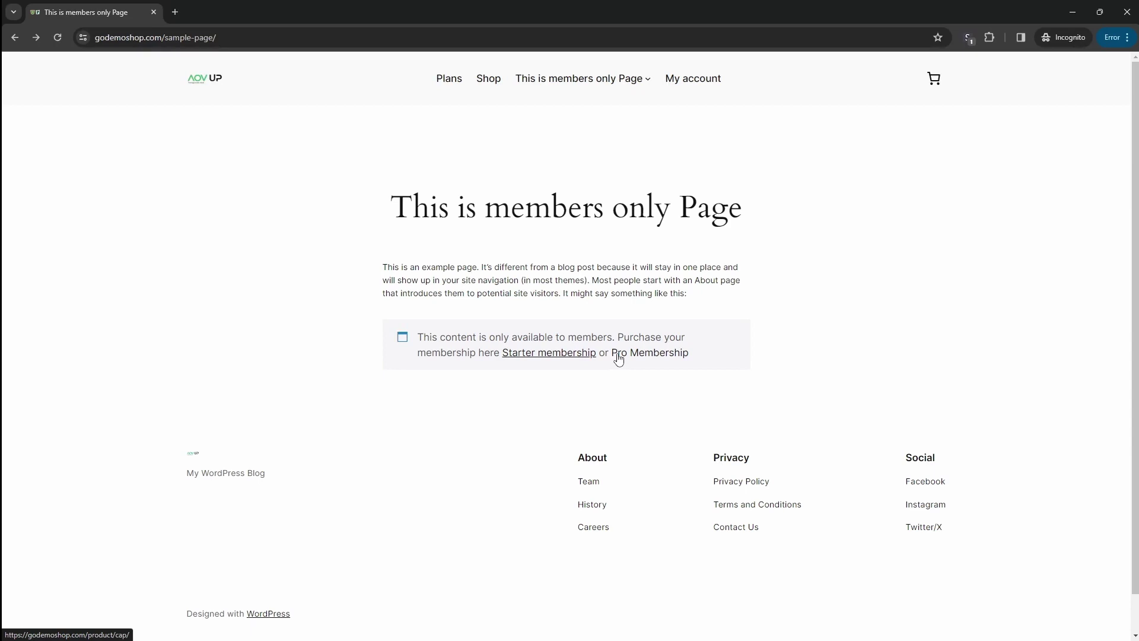
View the CANON EOS 2000D product from the shop as a visitor, follow its join link, and minimize the Incognito window.
left_click(491, 85)
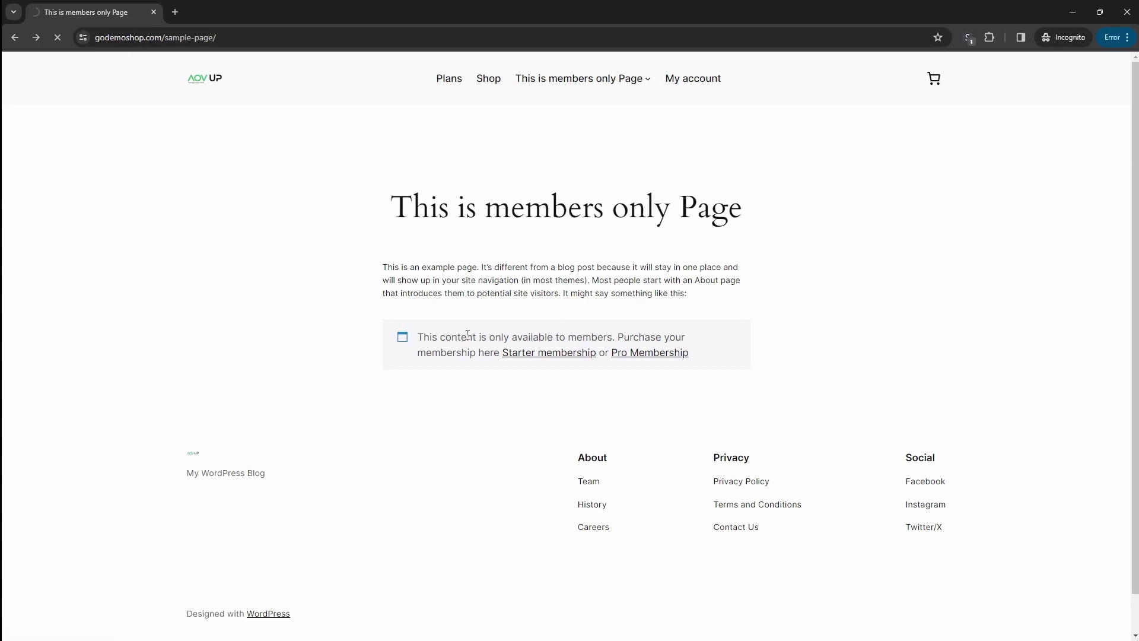
scroll(891, 510, "down", 5)
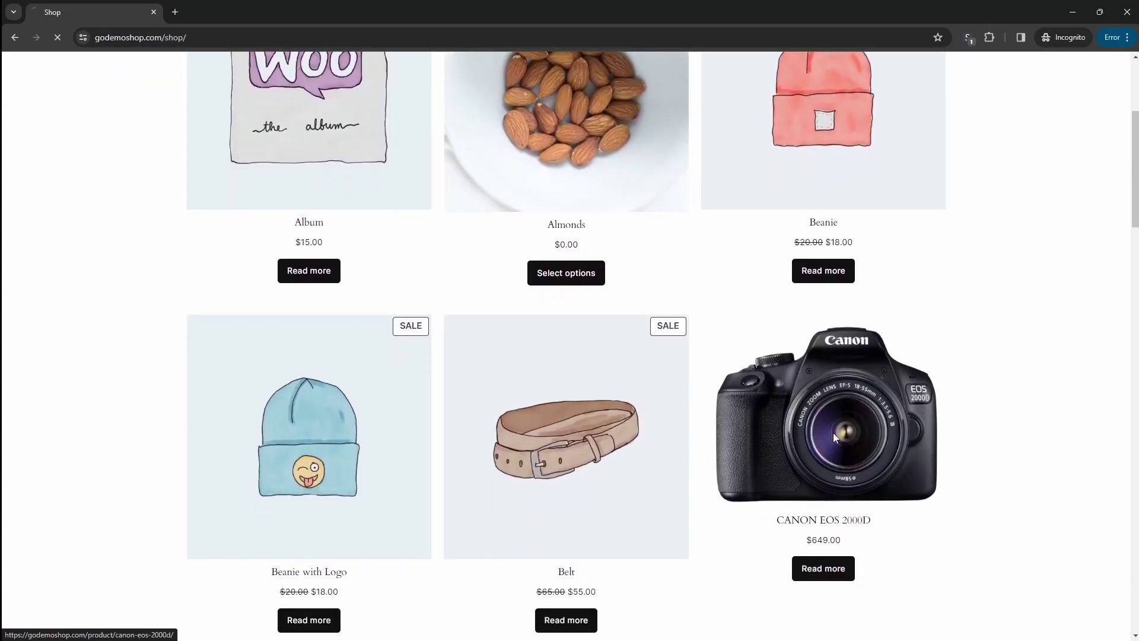
left_click(834, 437)
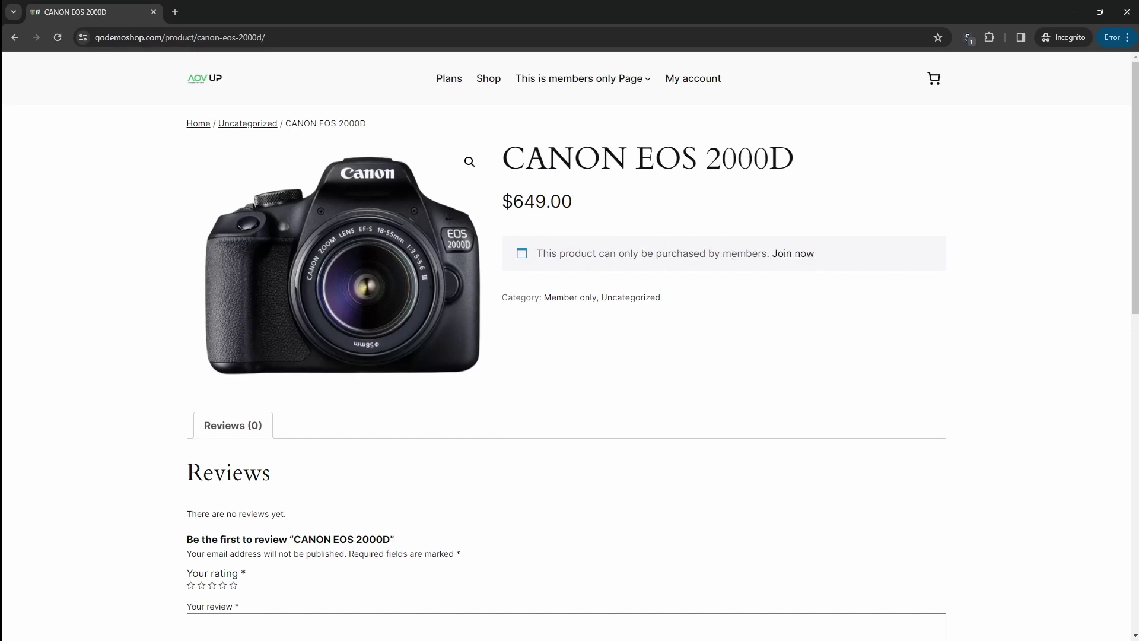
left_click(798, 255)
left_click(1072, 11)
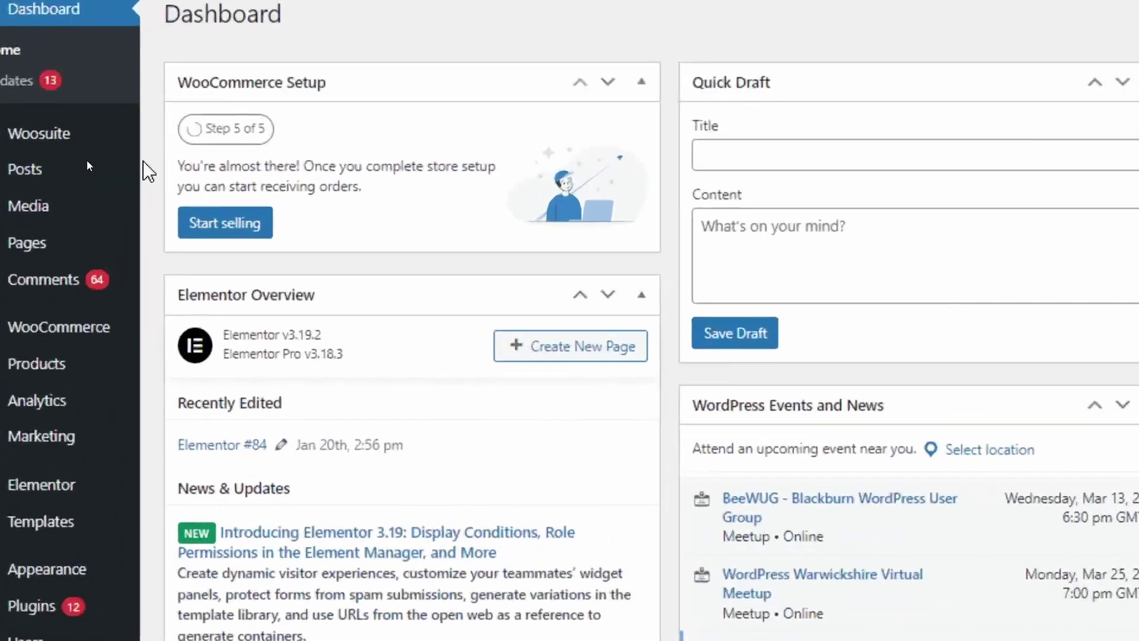
Open the Starter membership plan for editing from the Woosuite membership plans and review its name and general settings.
mouse_move(35, 147)
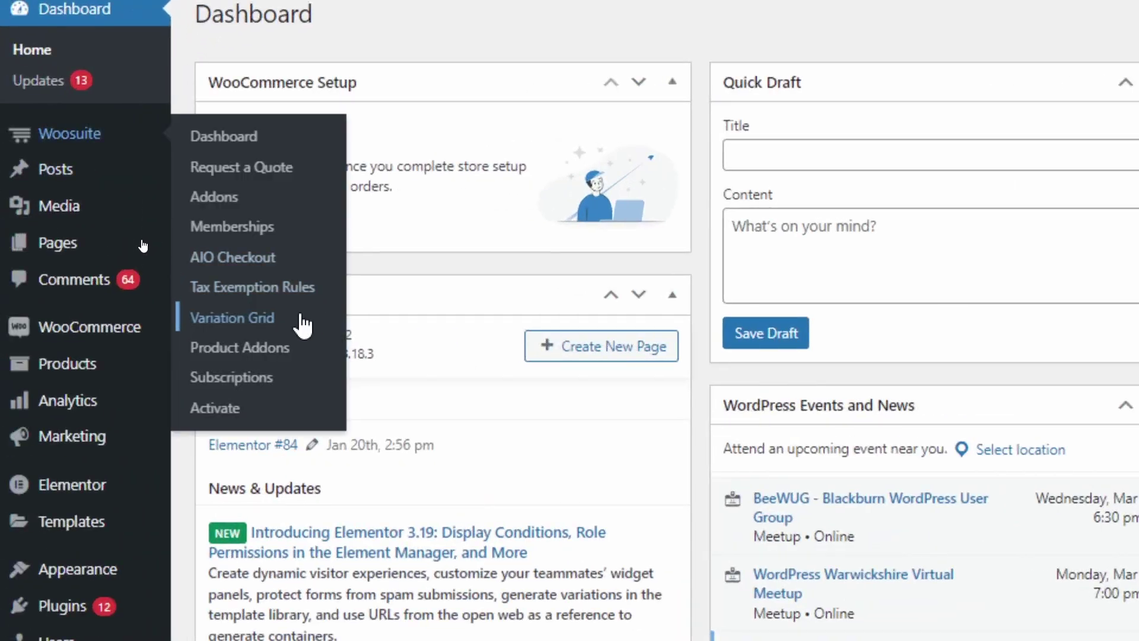
left_click(221, 233)
scroll(774, 305, "down", 1)
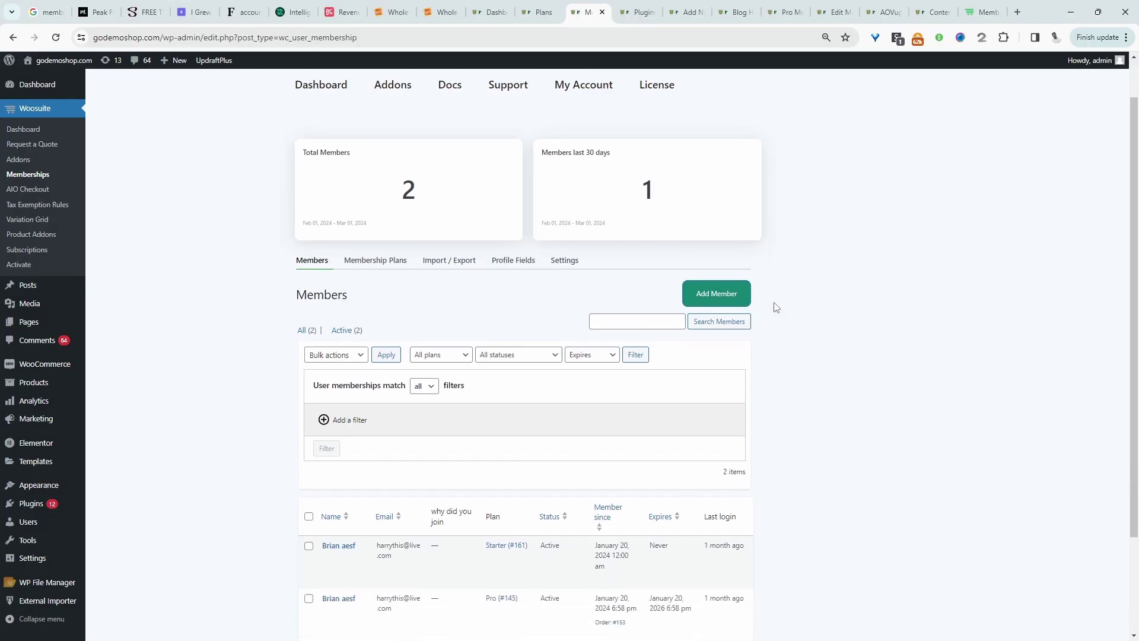
left_click(368, 261)
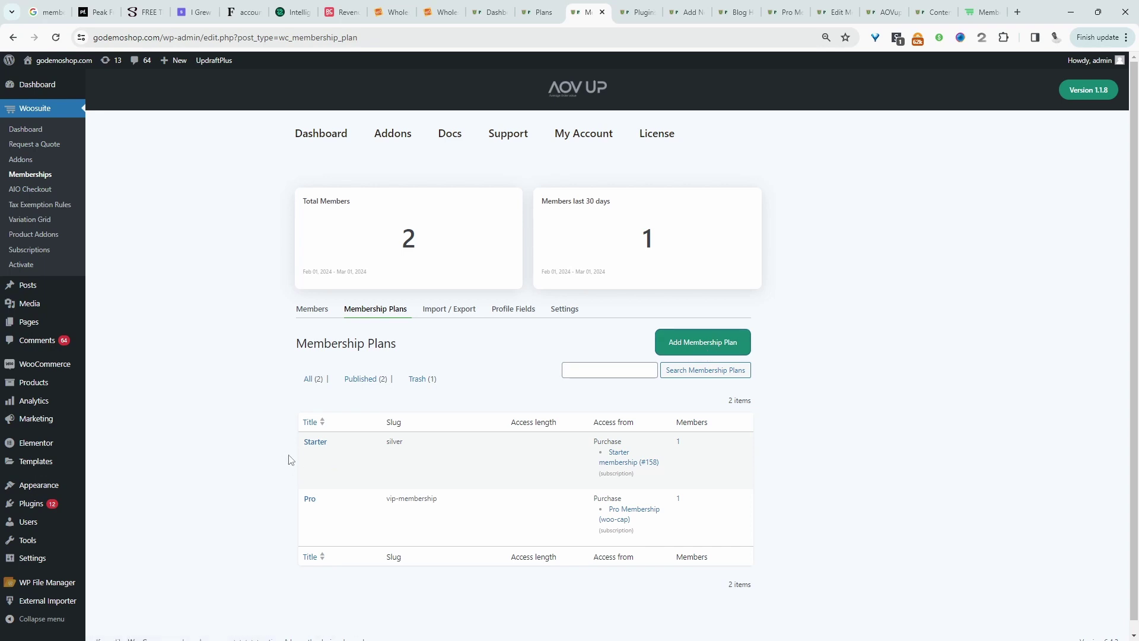
mouse_move(310, 461)
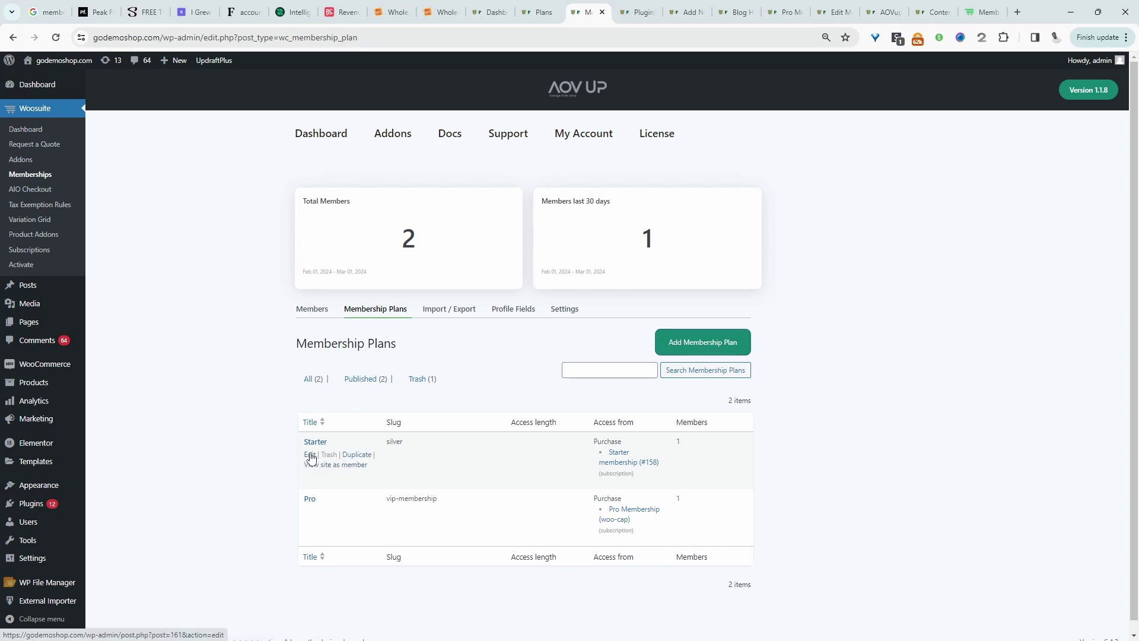
left_click(309, 455)
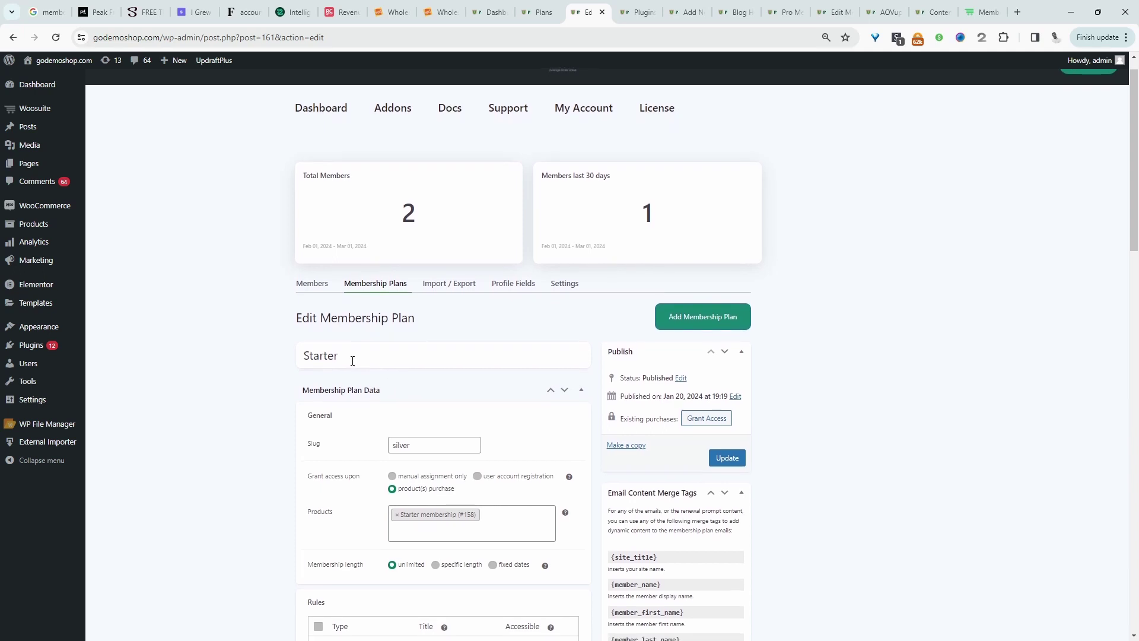
left_click_drag(338, 355, 292, 354)
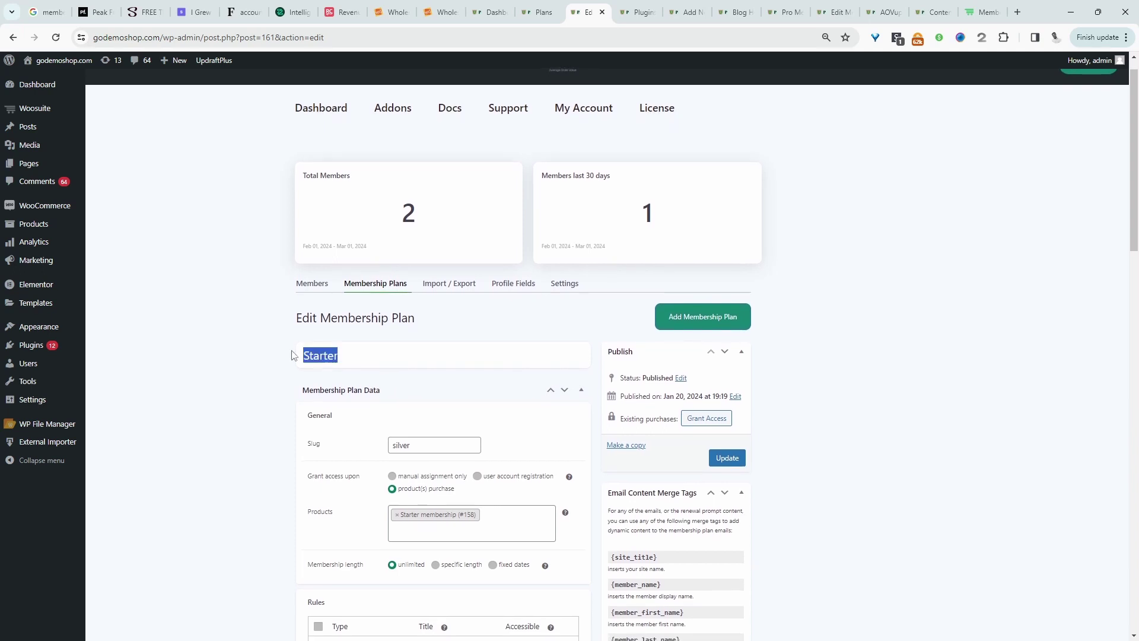
left_click(362, 357)
scroll(380, 380, "down", 3)
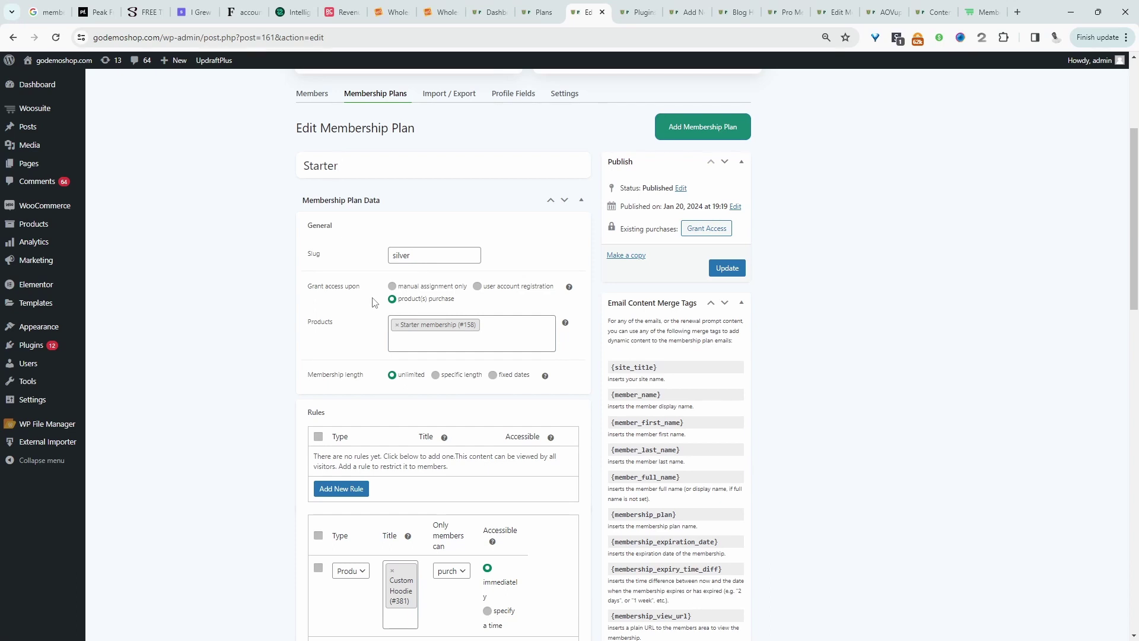
Try manual assignment and user account registration as the Starter plan's access method, and return it to product(s) purchase.
left_click(394, 287)
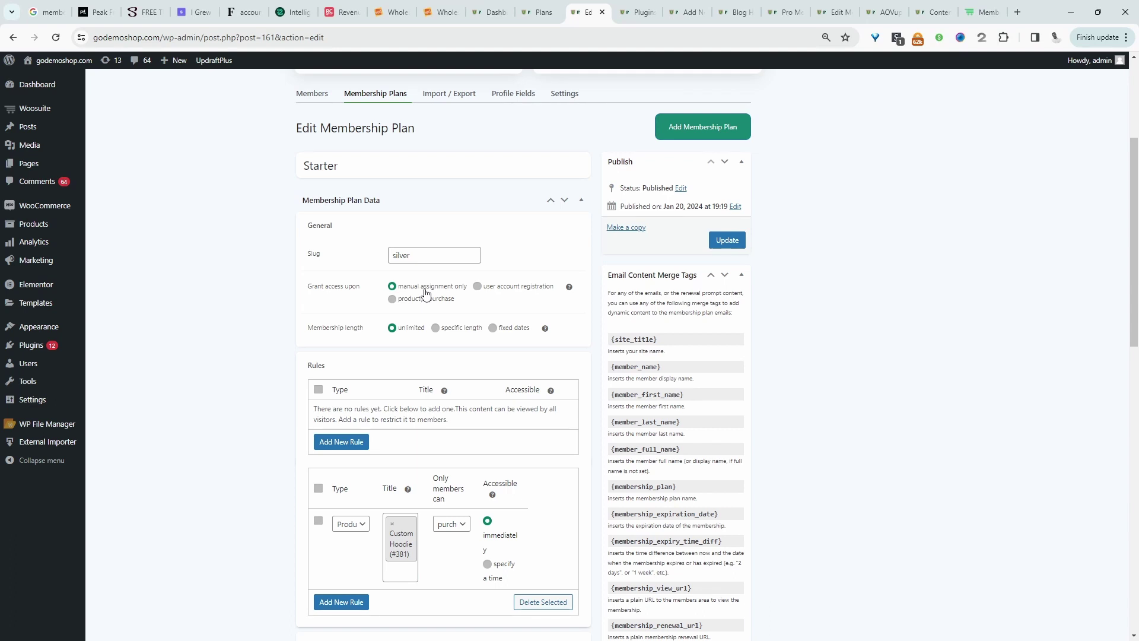
left_click(483, 286)
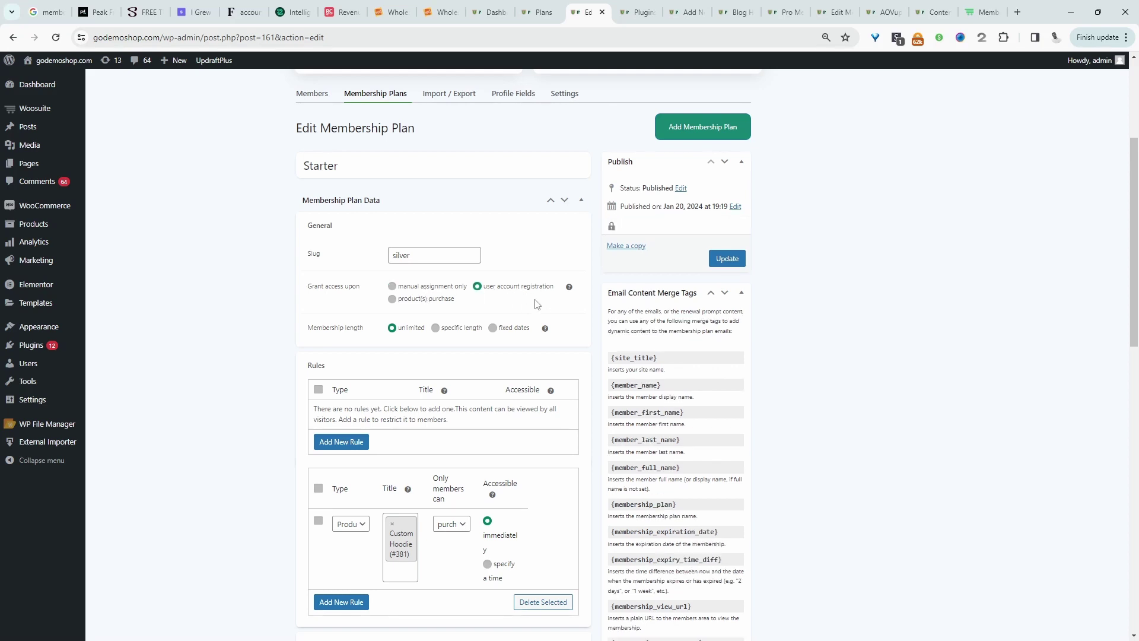
left_click(402, 302)
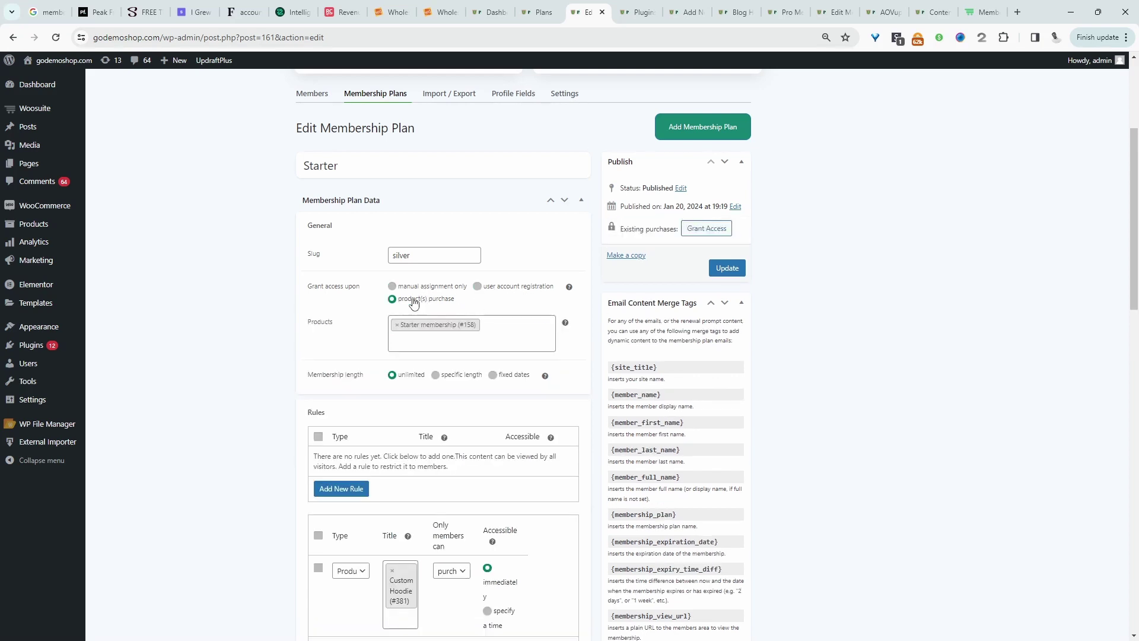
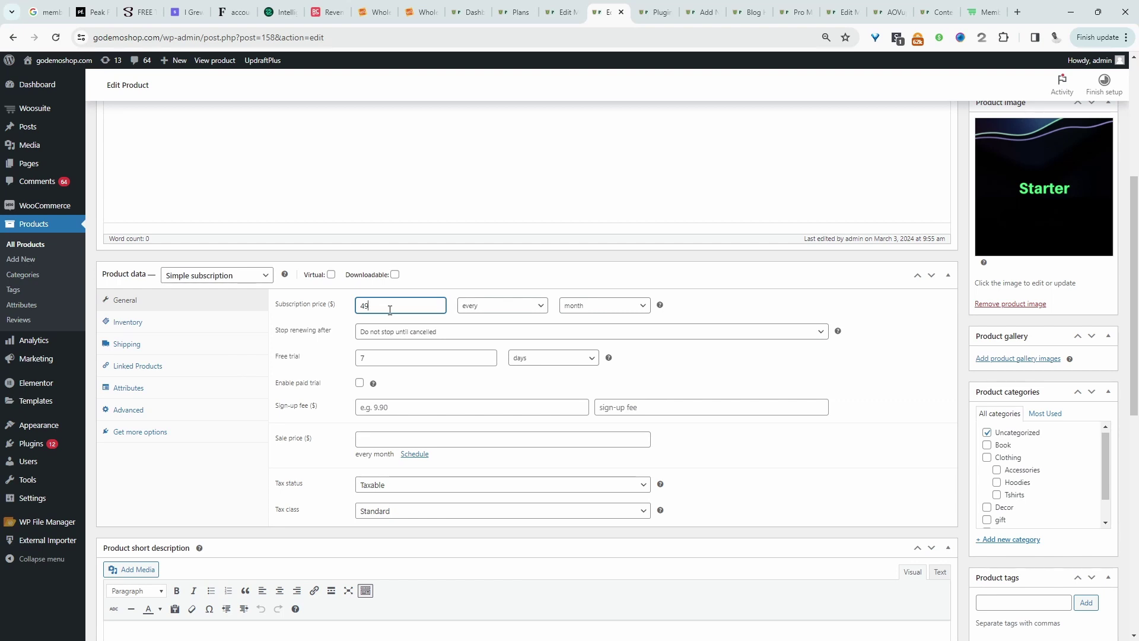
Try to change the Starter membership product's type to Simple product, and highlight its subscription price.
mouse_move(242, 278)
left_click(266, 277)
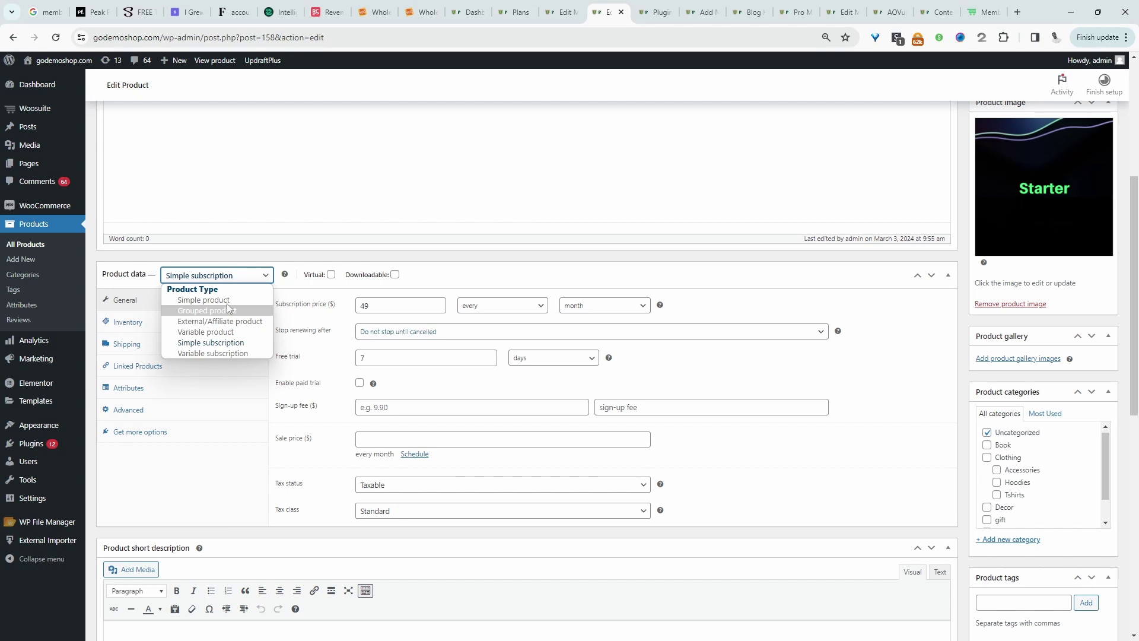
left_click(206, 302)
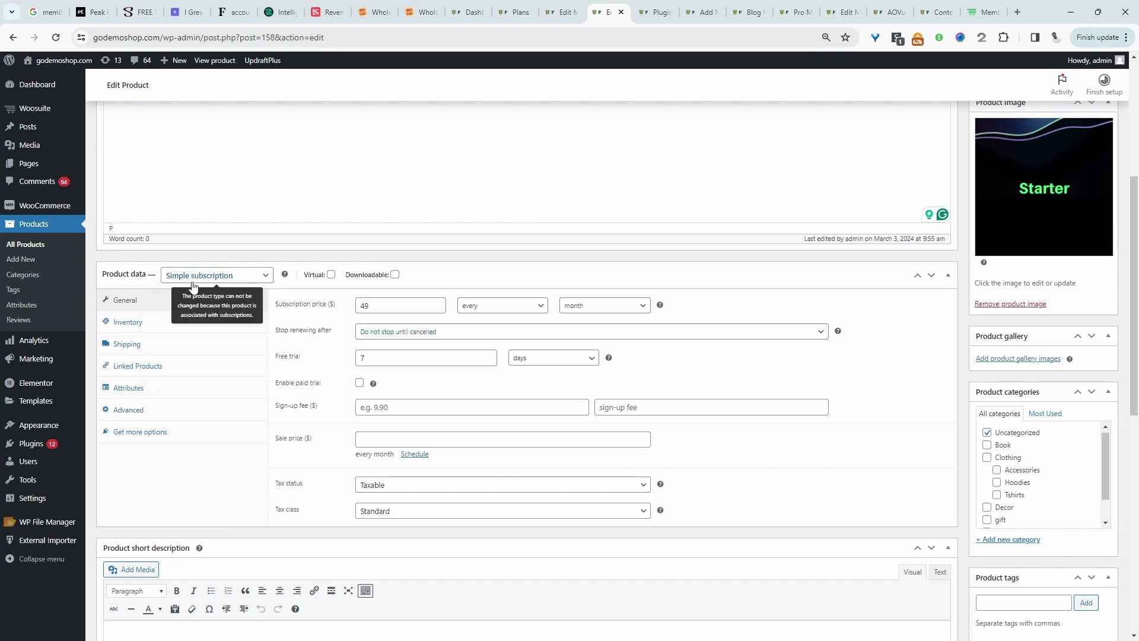
left_click(367, 306)
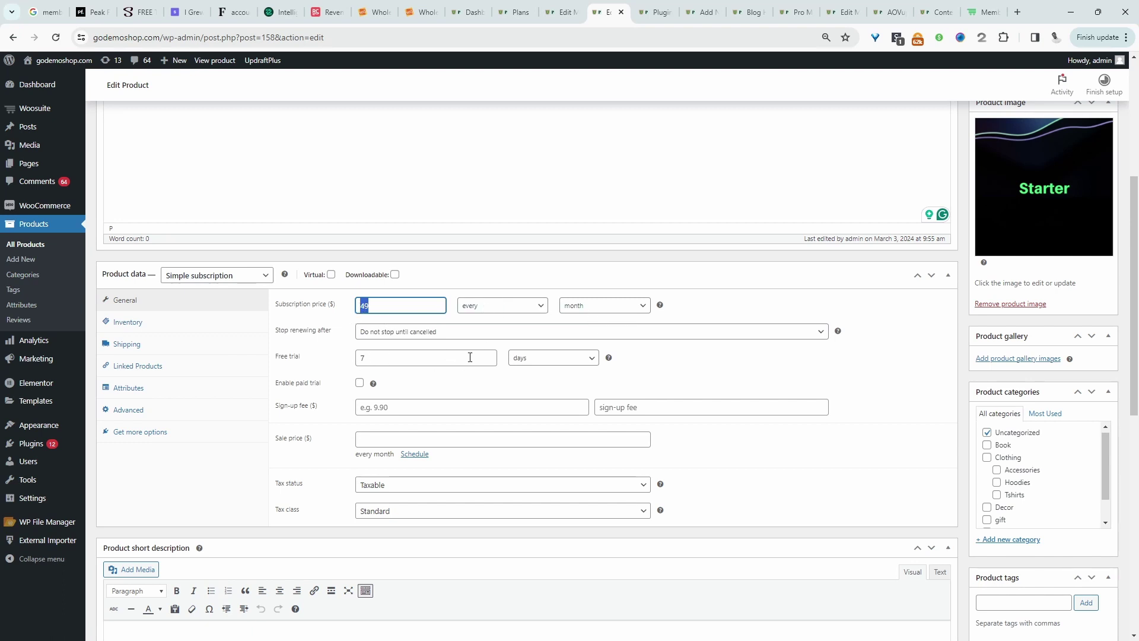
Enable the paid trial on the Starter product with a sign-up fee of $1 labelled "no-risk trial".
left_click(358, 382)
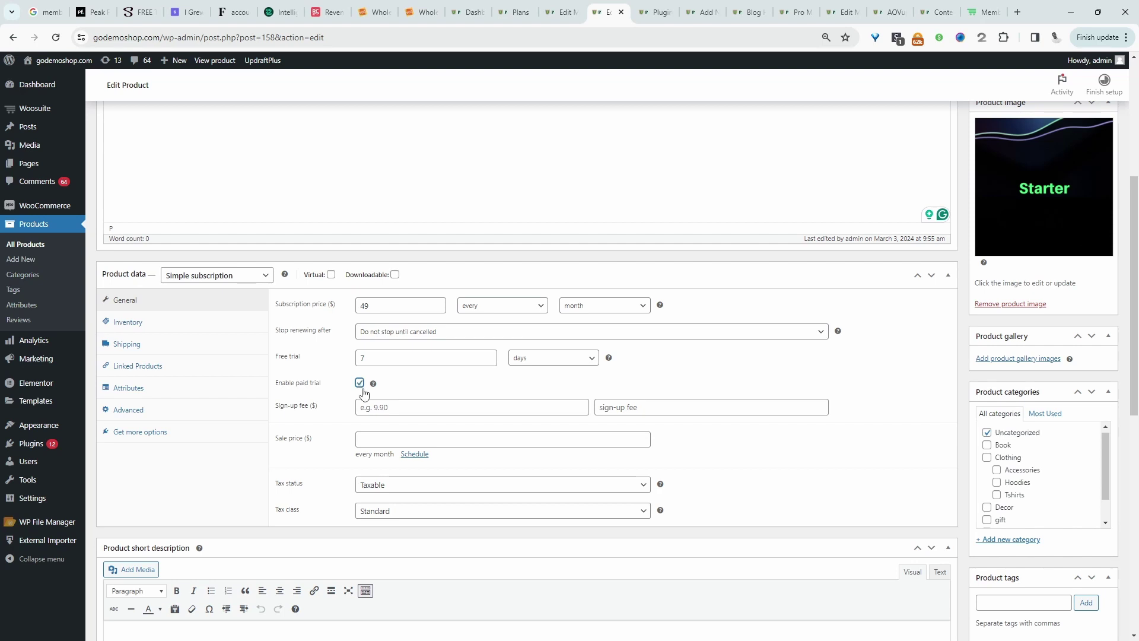
left_click(382, 408)
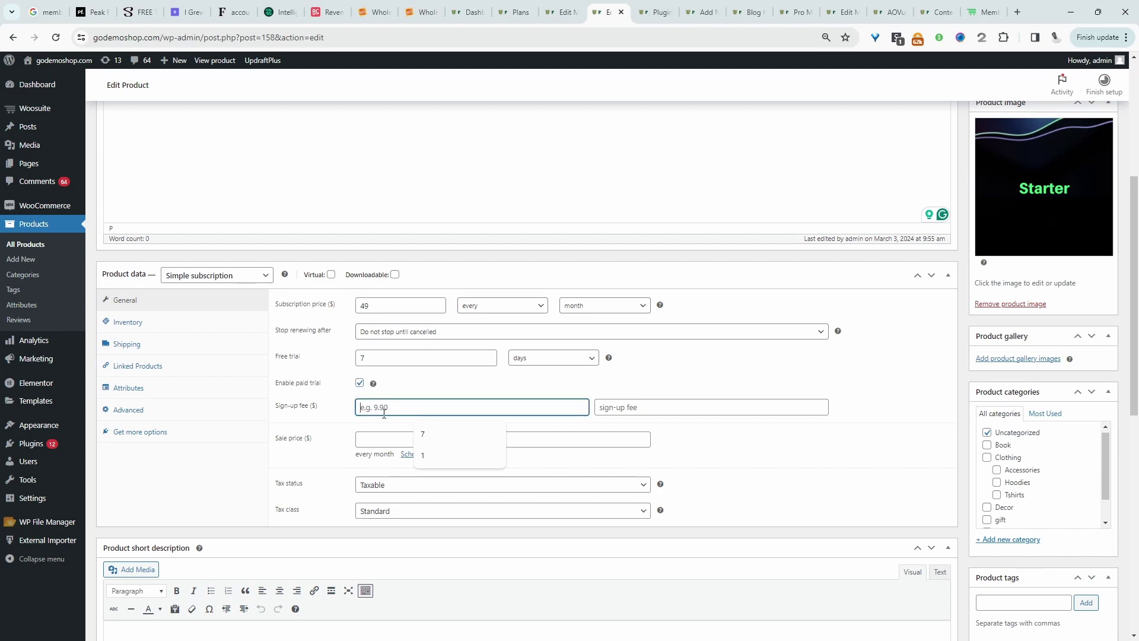
left_click(430, 455)
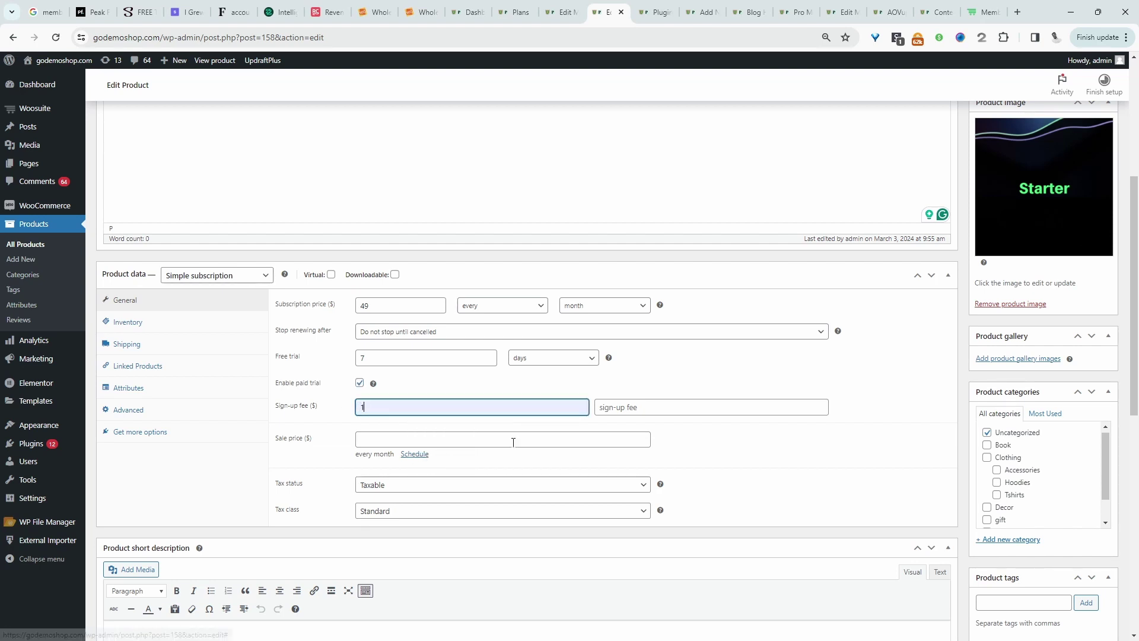
left_click(646, 408)
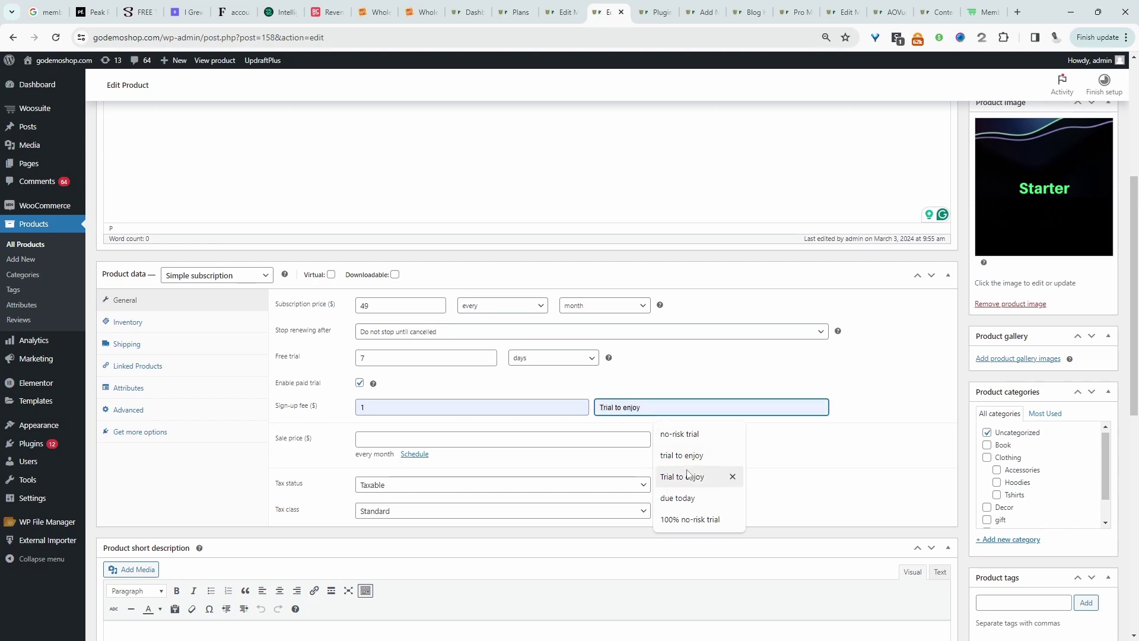
left_click(680, 434)
Update the Starter membership product and check its price and trial wording on the product's storefront page.
scroll(674, 476, "down", 2)
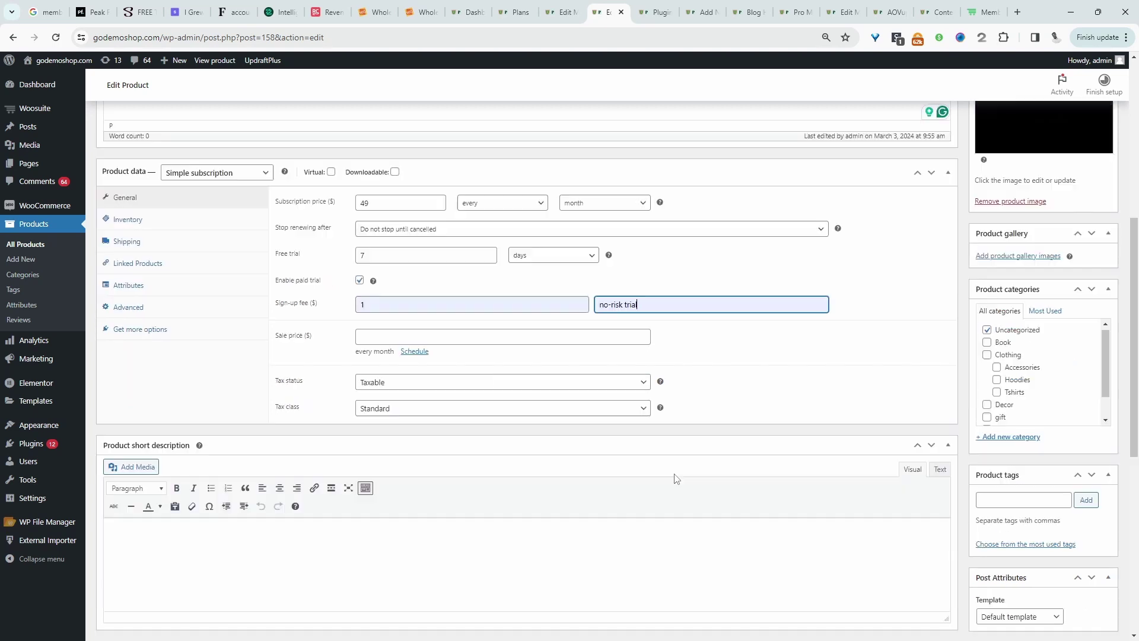
scroll(882, 447, "up", 6)
scroll(1098, 251, "down", 1)
left_click(1095, 244)
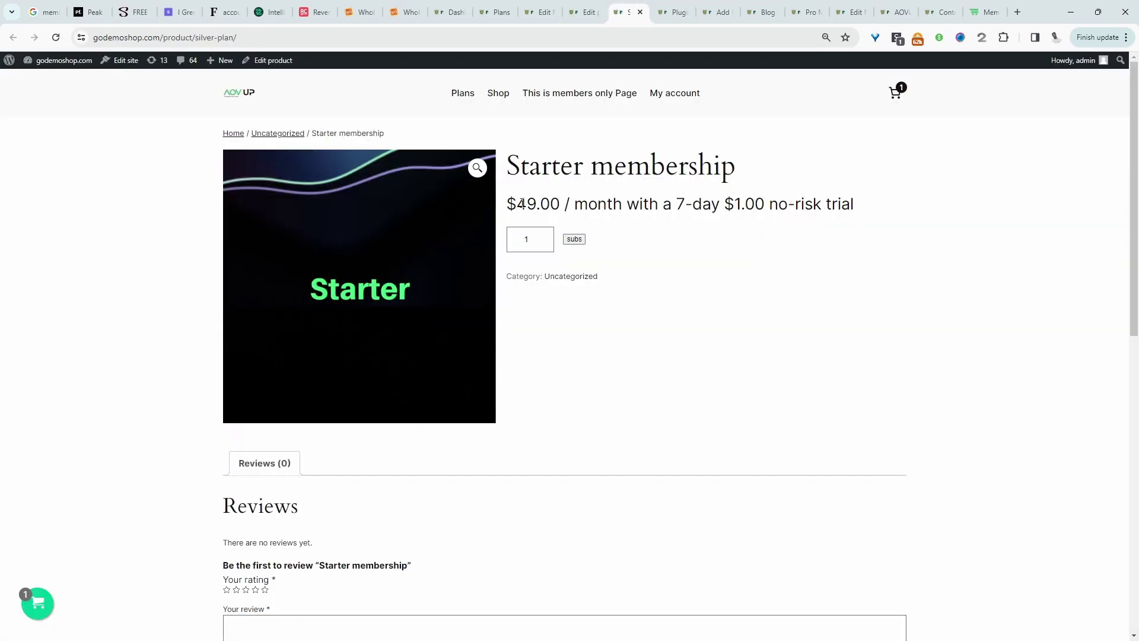
left_click_drag(522, 204, 842, 205)
left_click(910, 207)
Return to the Starter membership plan and reassign the Starter membership product as the one granting access.
left_click(543, 16)
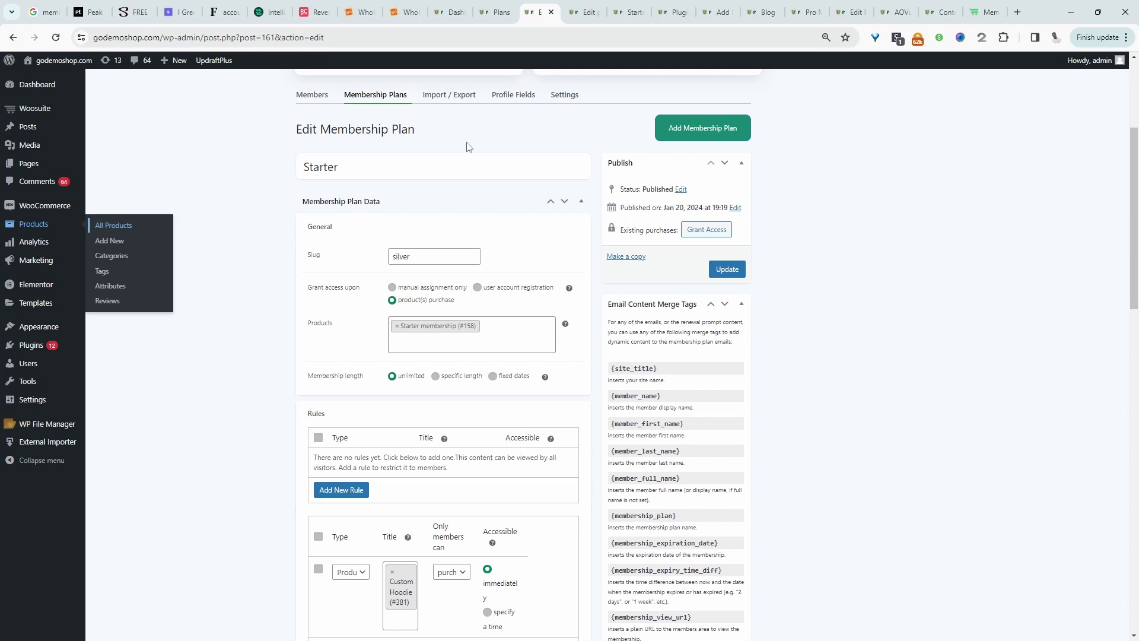
left_click(487, 346)
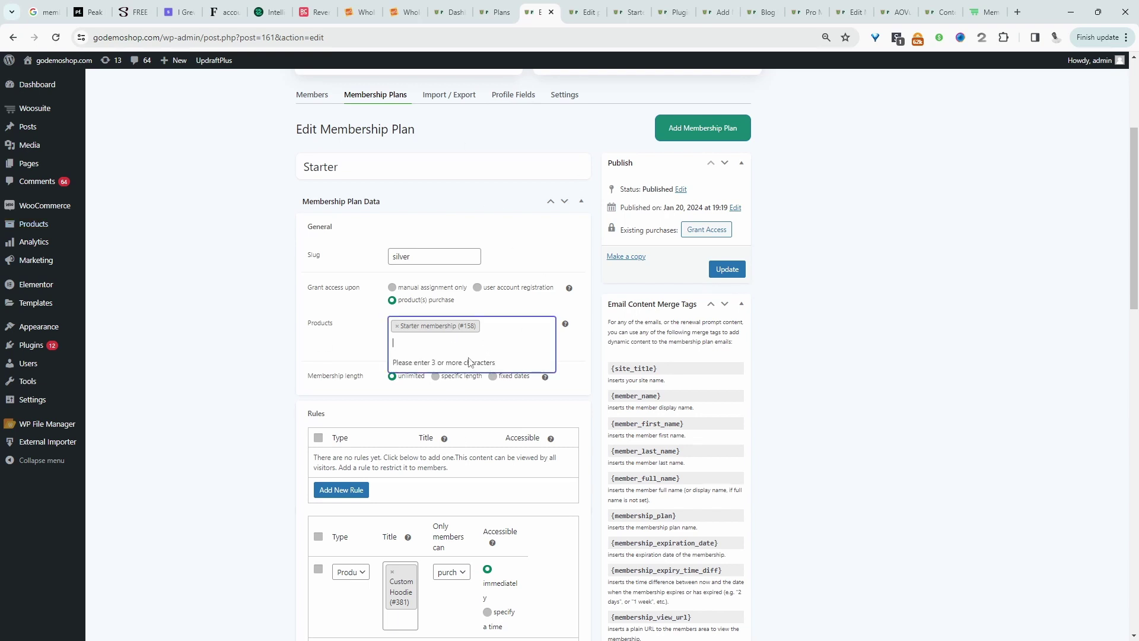
left_click(397, 325)
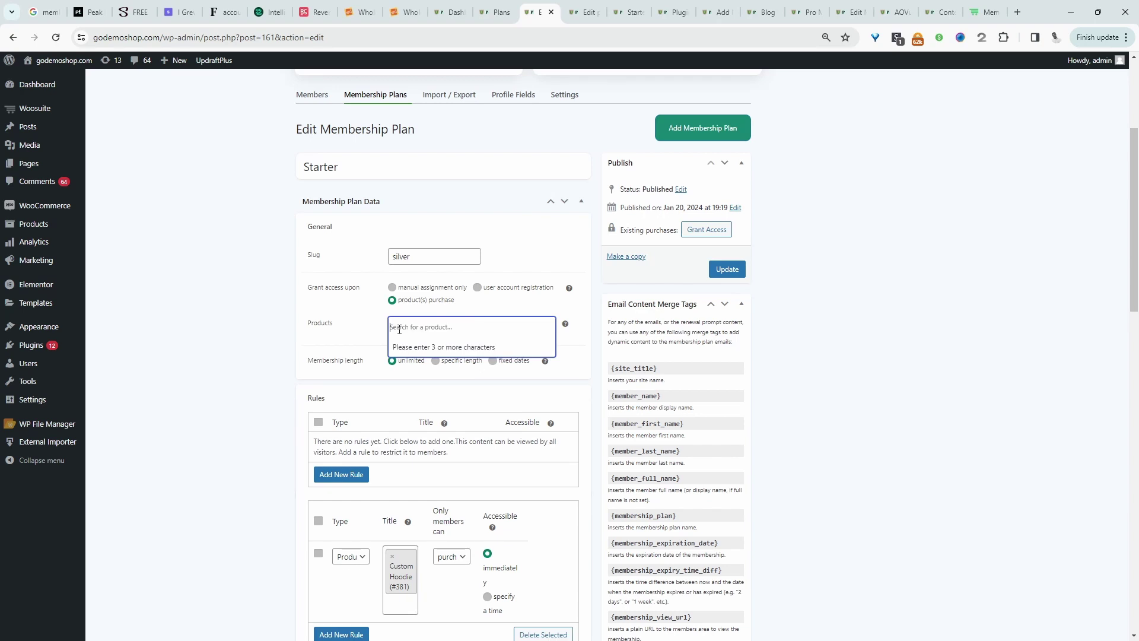
type("starter")
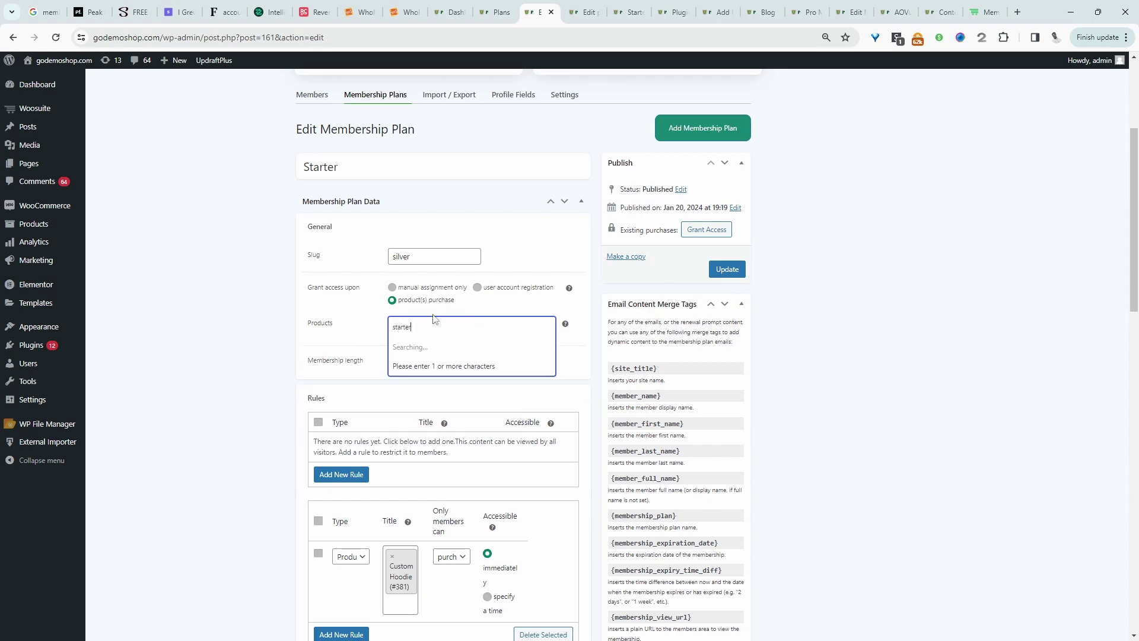
left_click(431, 347)
Try specific length and fixed dates as the plan's membership length, and return it to unlimited.
scroll(849, 353, "down", 2)
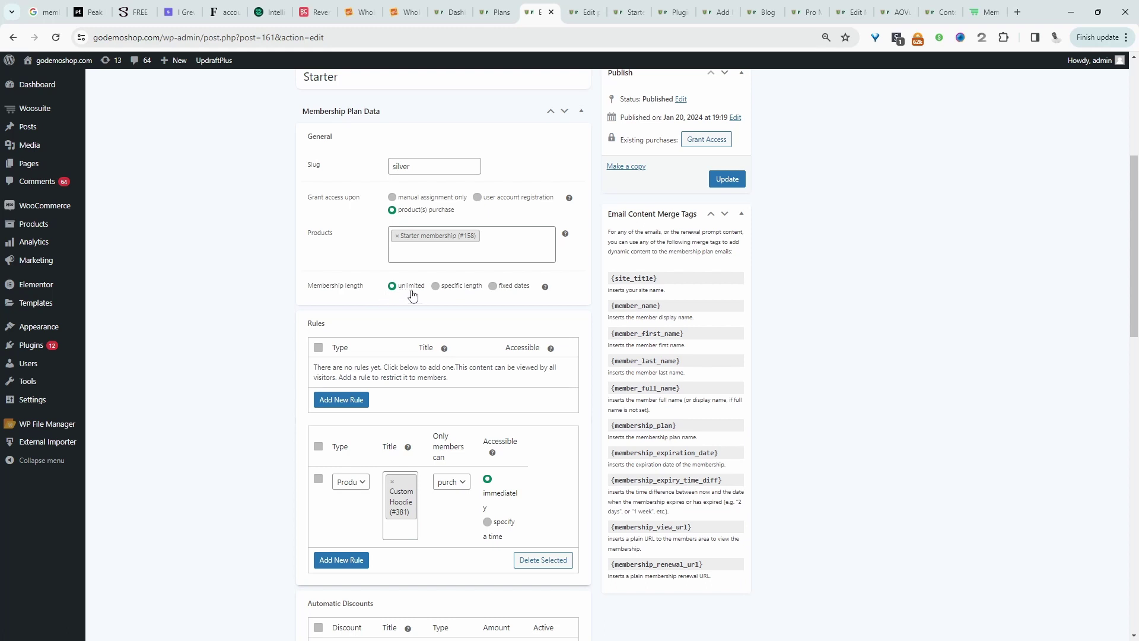
left_click(451, 286)
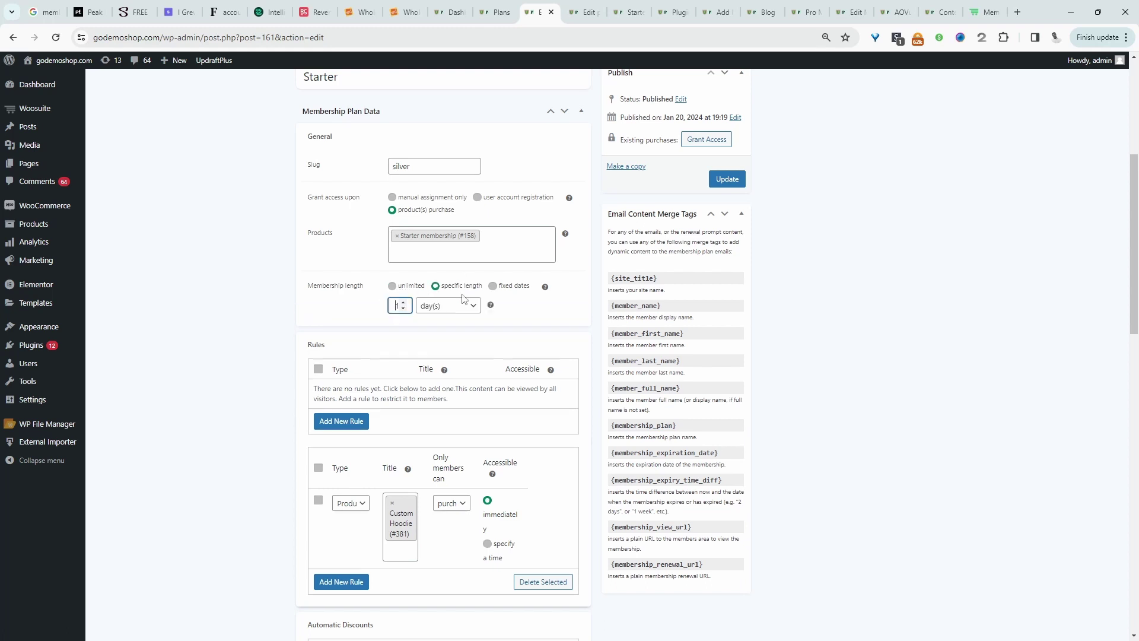
left_click(493, 286)
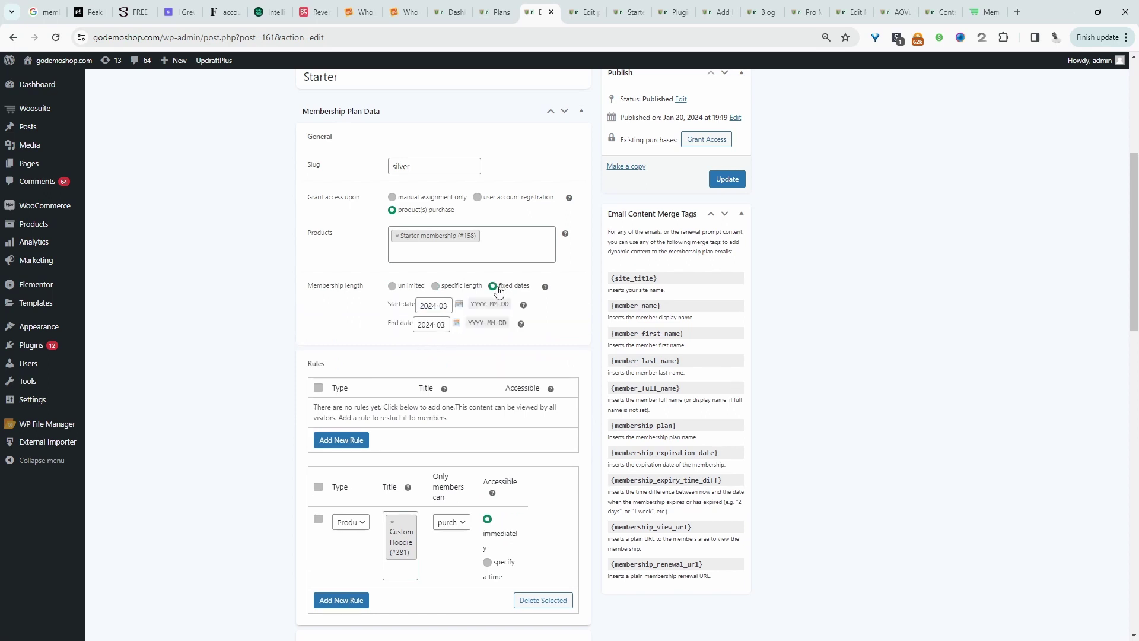
left_click(393, 285)
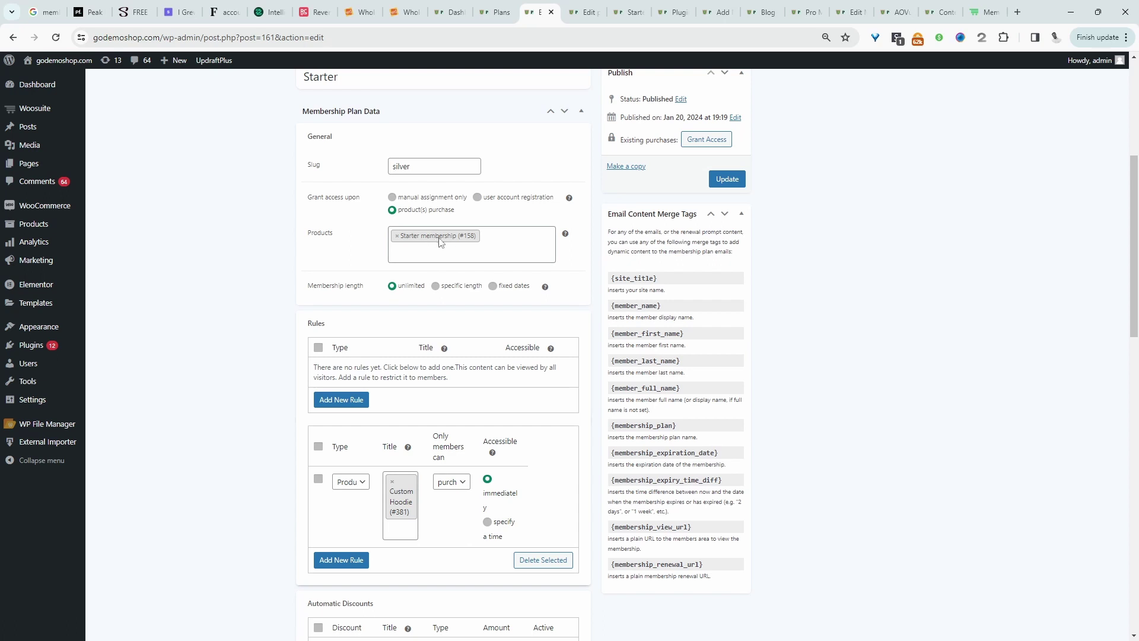
Add a content restriction rule to the Starter plan for the "Hello world!" post, accessible immediately.
scroll(458, 318, "down", 2)
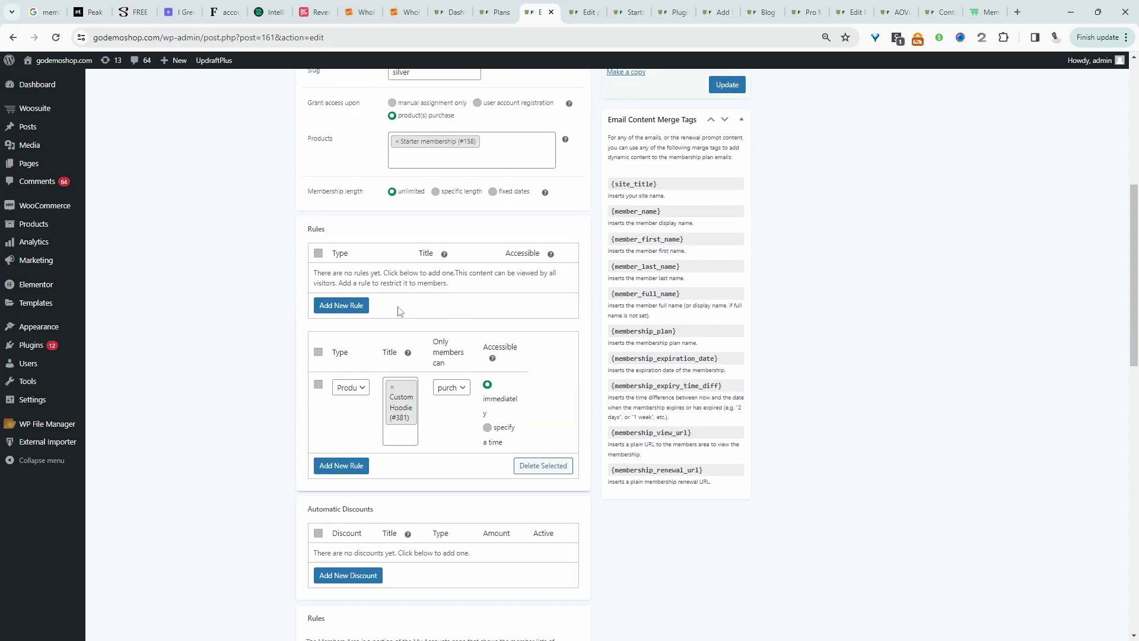
left_click(348, 308)
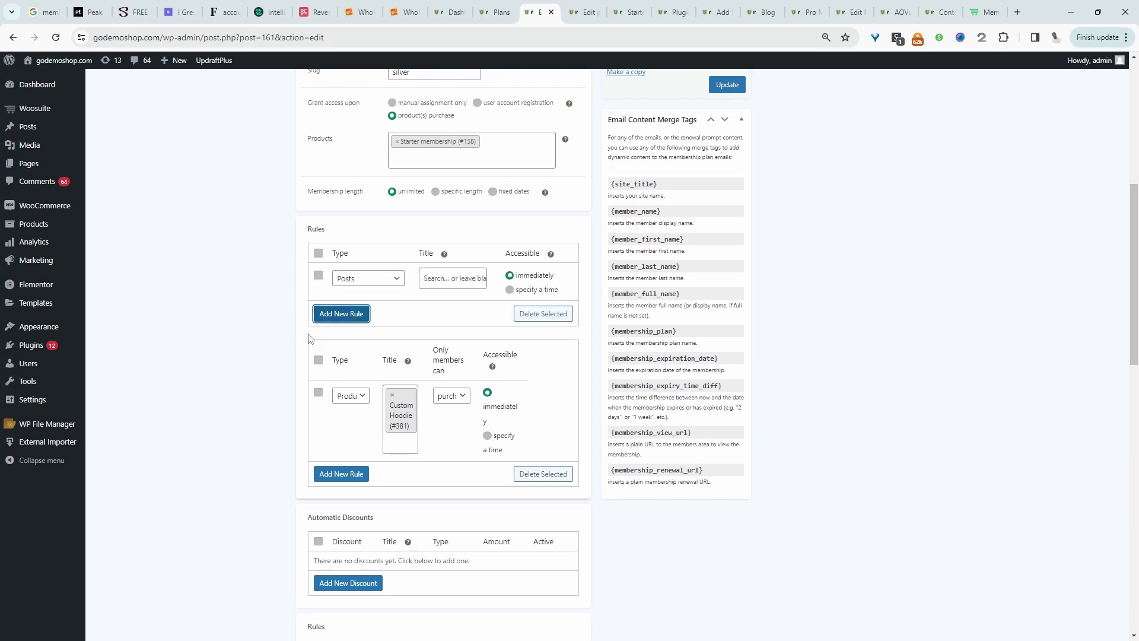
left_click(369, 280)
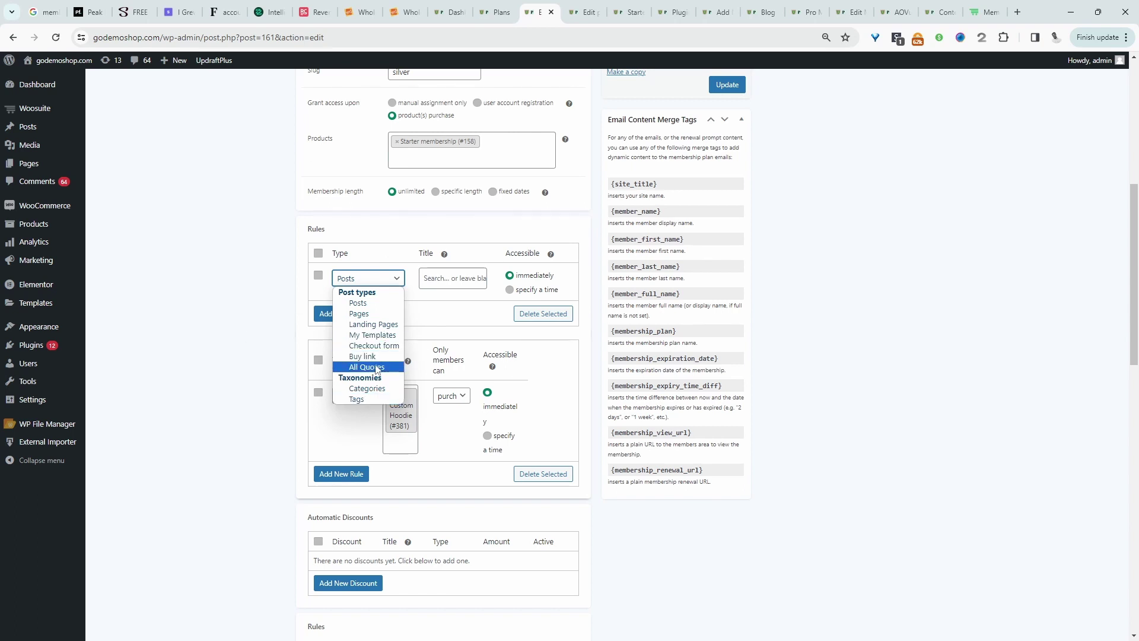
left_click(350, 305)
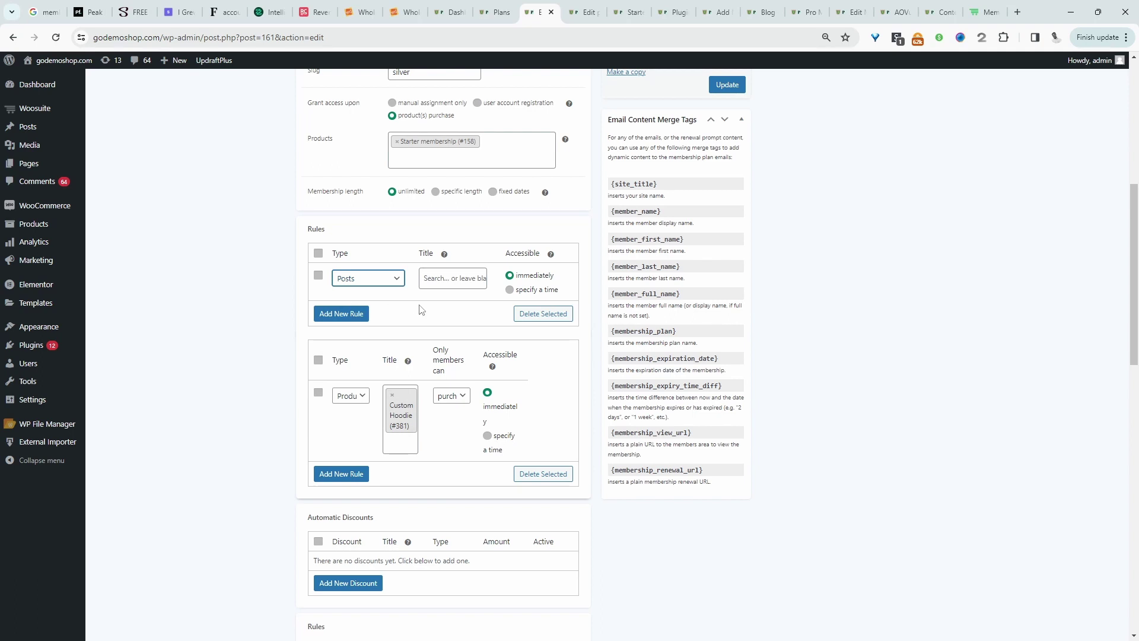
left_click(464, 277)
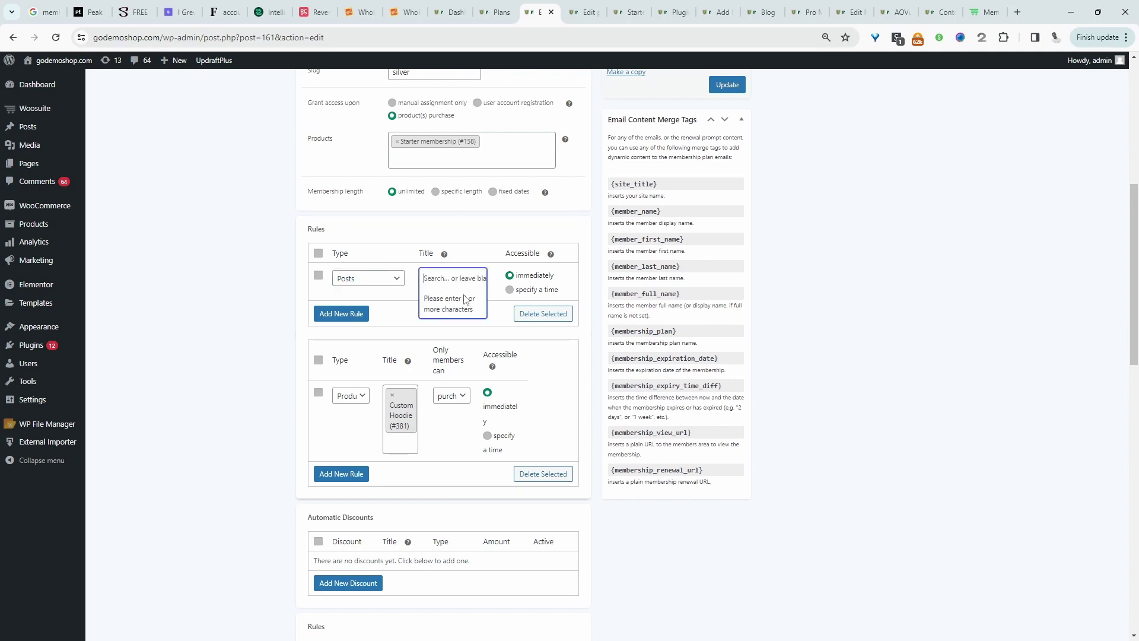
type("hello")
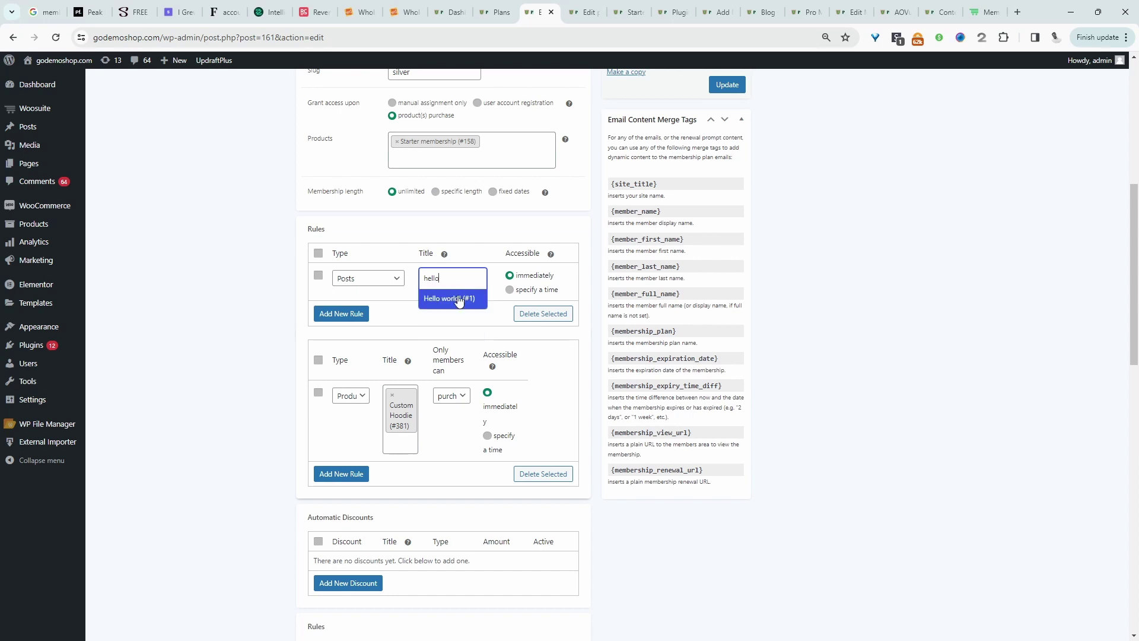
left_click(461, 301)
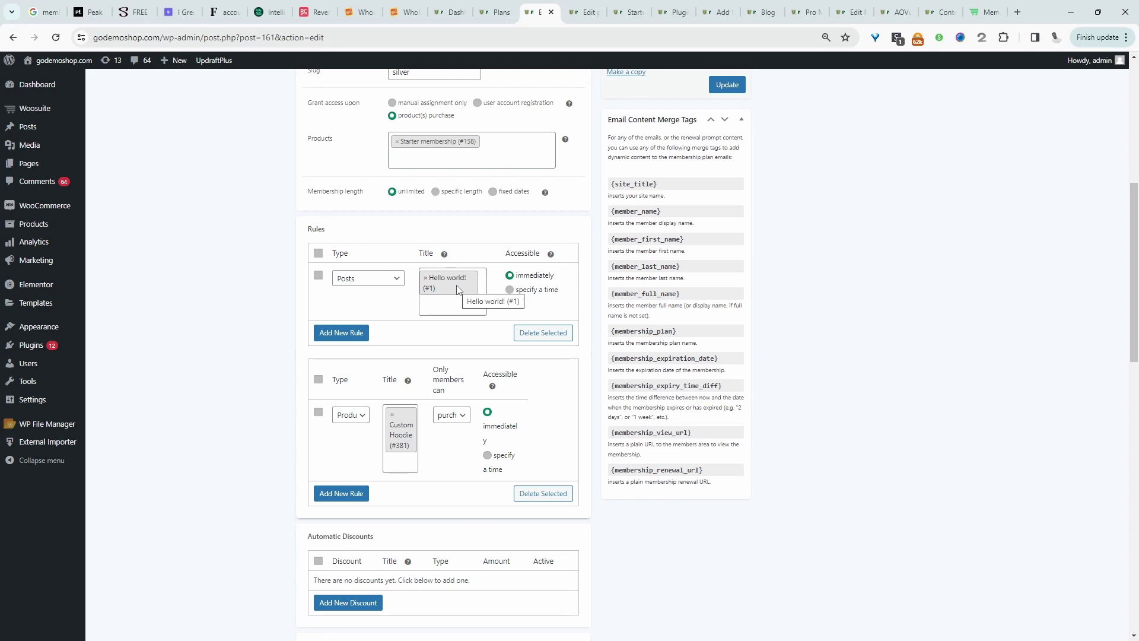
Check the plan's name, change the content rule's type to Categories and leave its title blank.
scroll(502, 310, "up", 4)
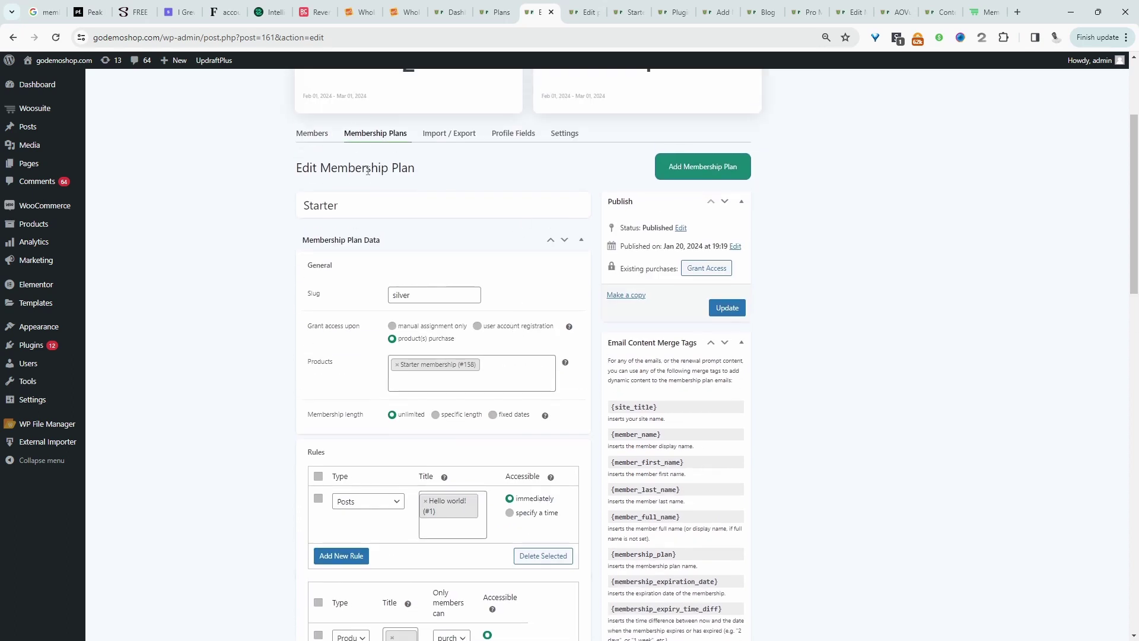
left_click_drag(343, 205, 286, 210)
scroll(501, 333, "down", 3)
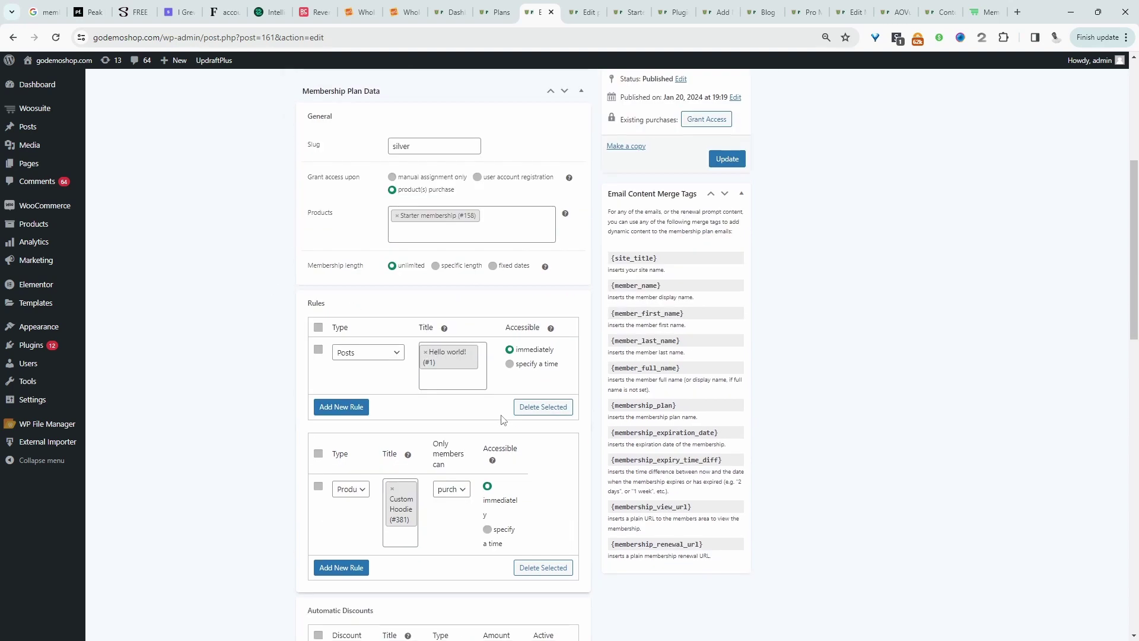
left_click(368, 353)
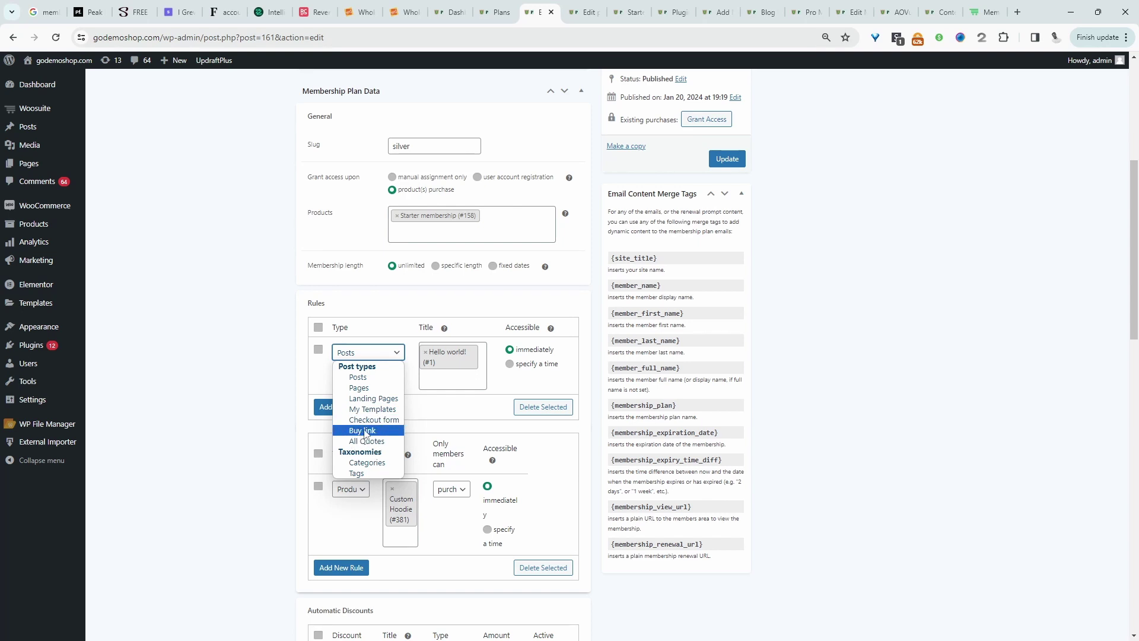
left_click(368, 463)
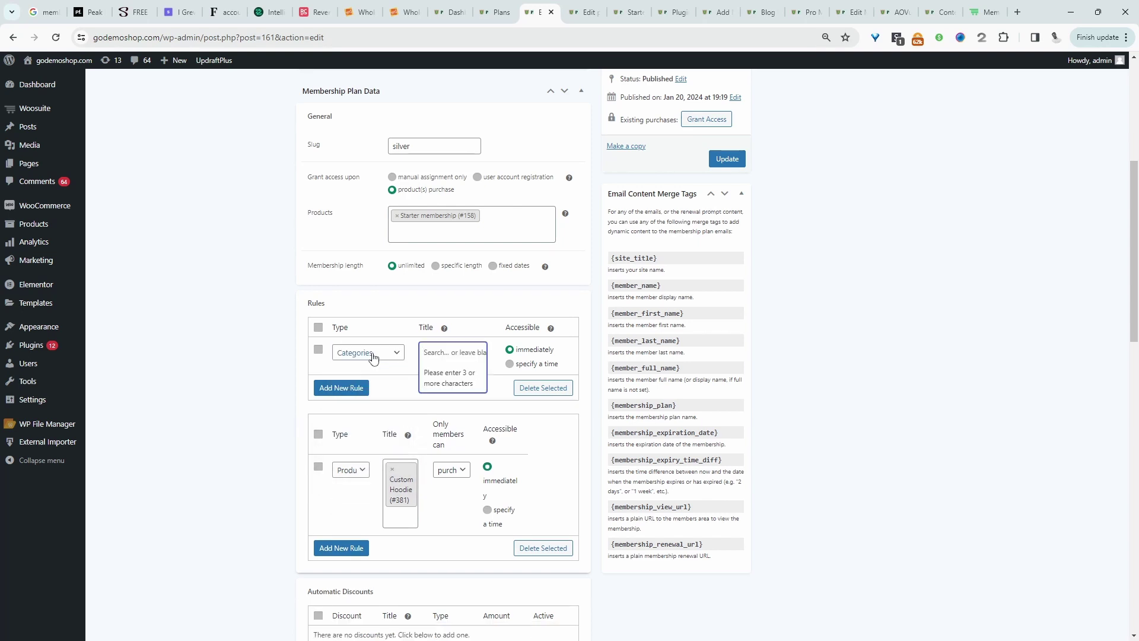
left_click(365, 352)
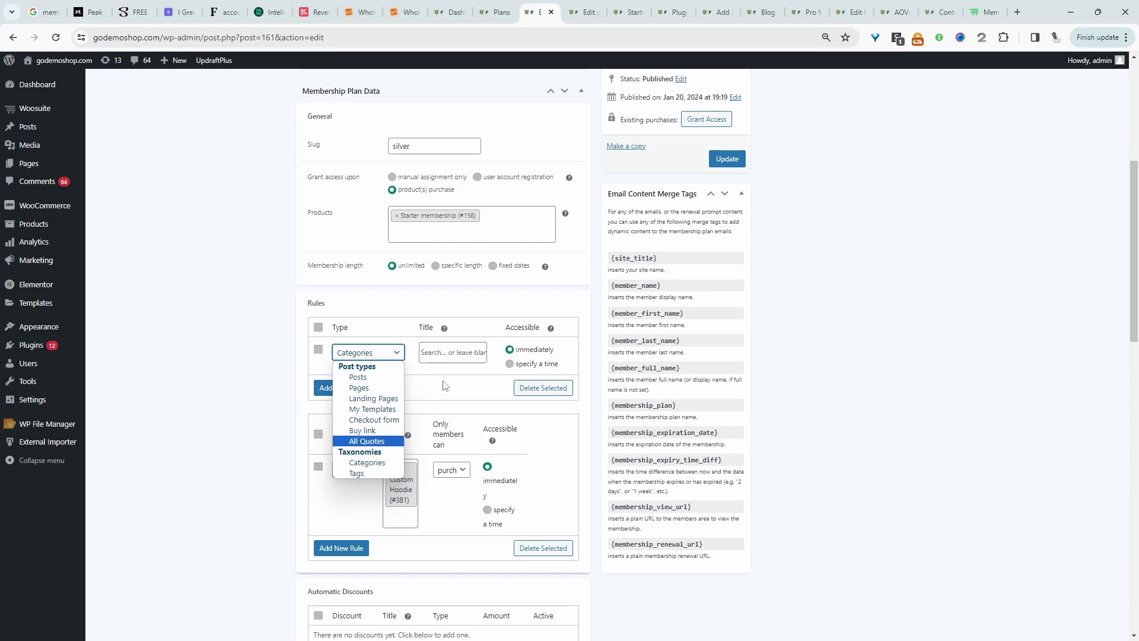
left_click(454, 355)
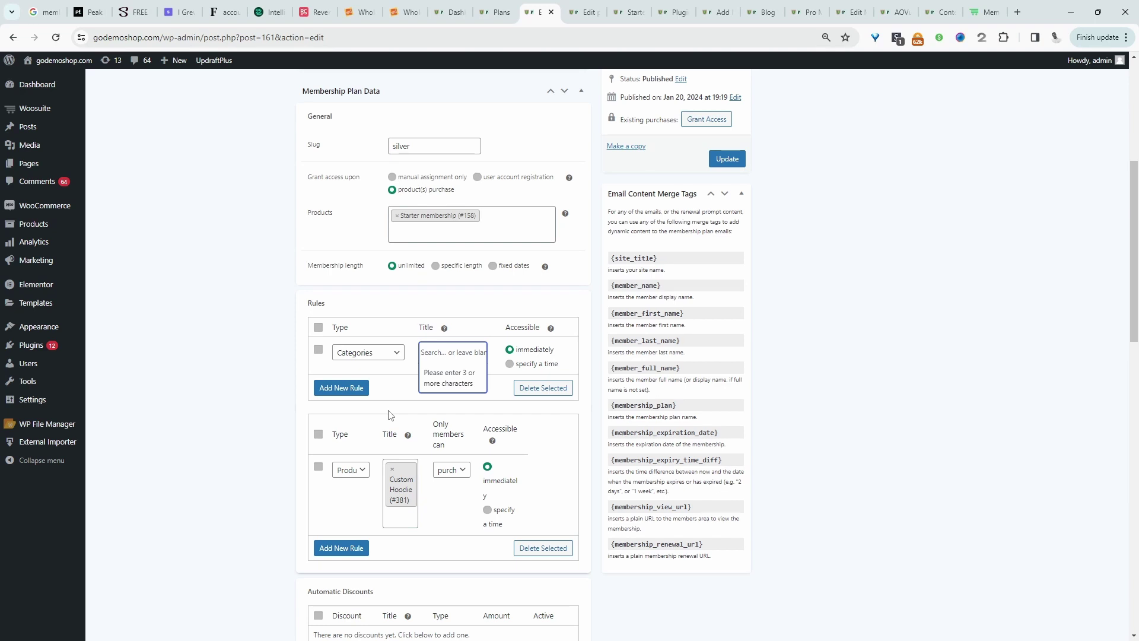
Add a second content restriction rule with the type set to Posts.
left_click(341, 388)
left_click(368, 374)
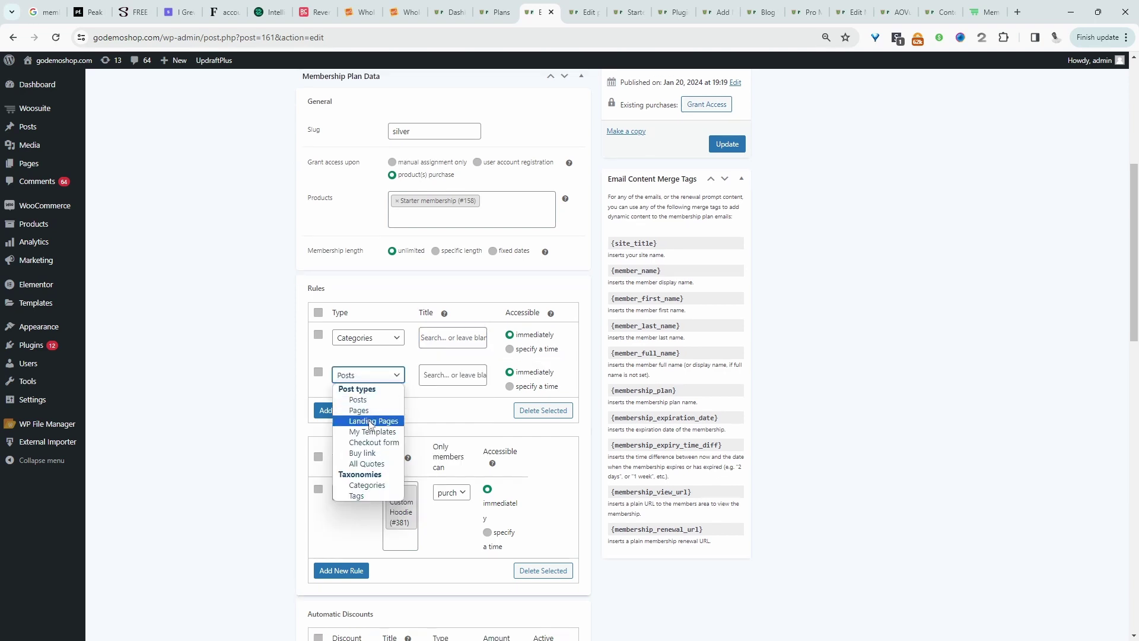
left_click(358, 399)
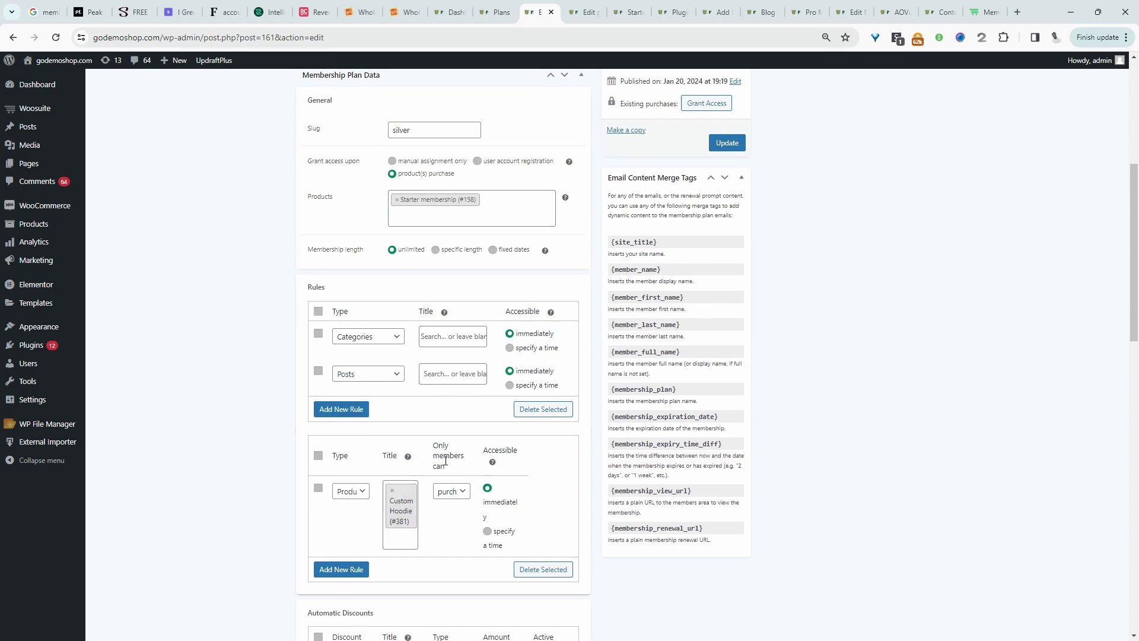
Review the type choices of the product restriction rule and the second content rule, and check the product rule's title field.
scroll(363, 431, "down", 1)
left_click(359, 420)
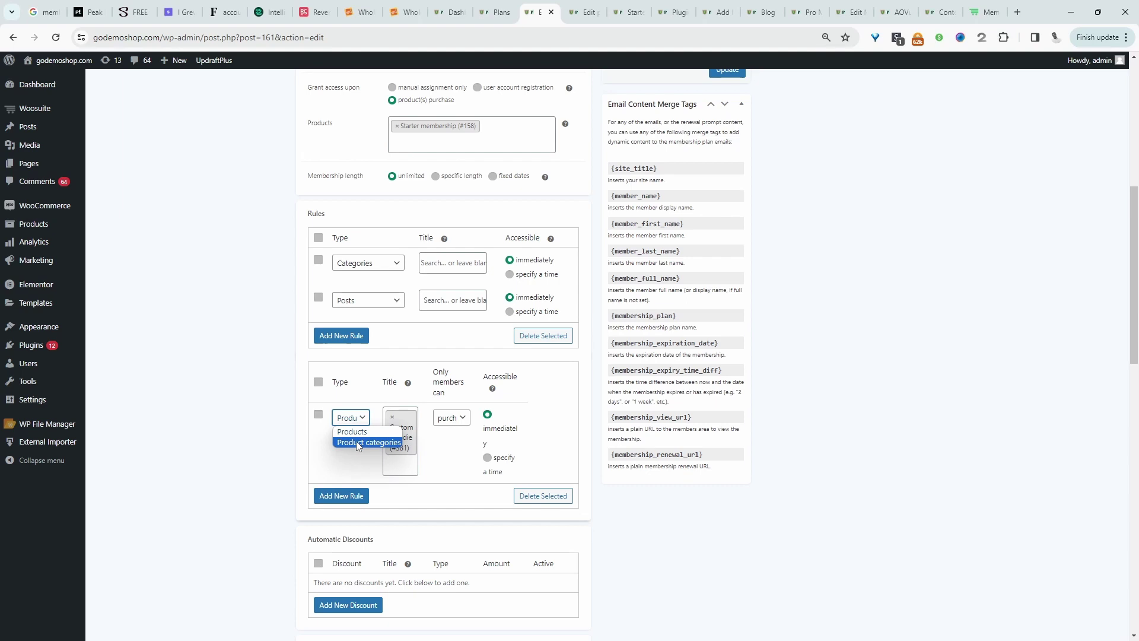
left_click(442, 469)
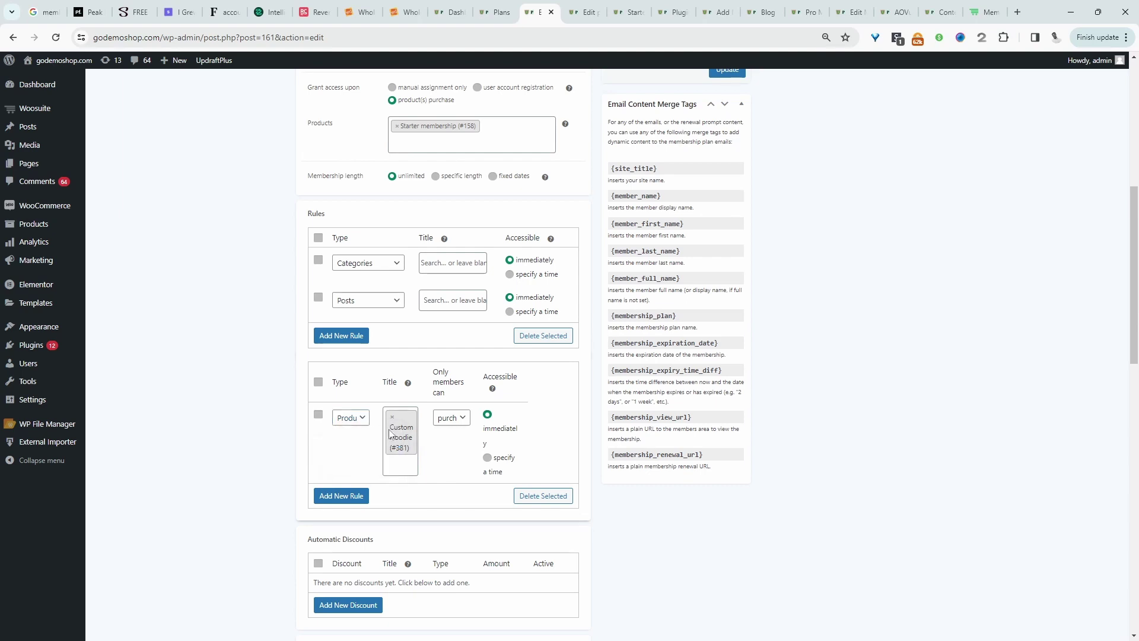
left_click(356, 302)
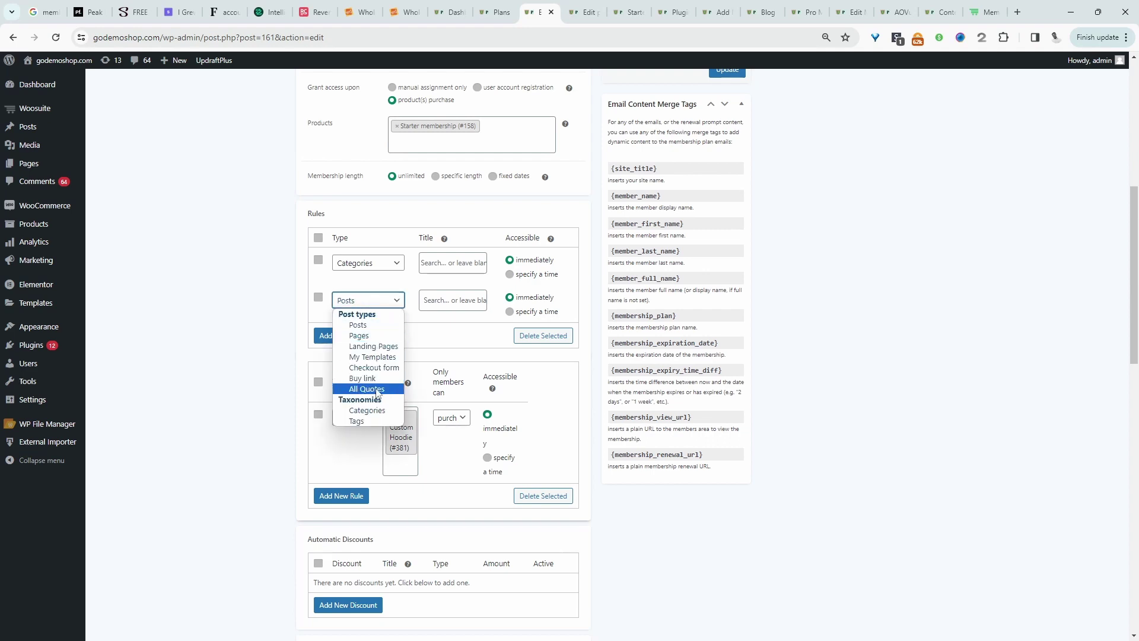
left_click(350, 417)
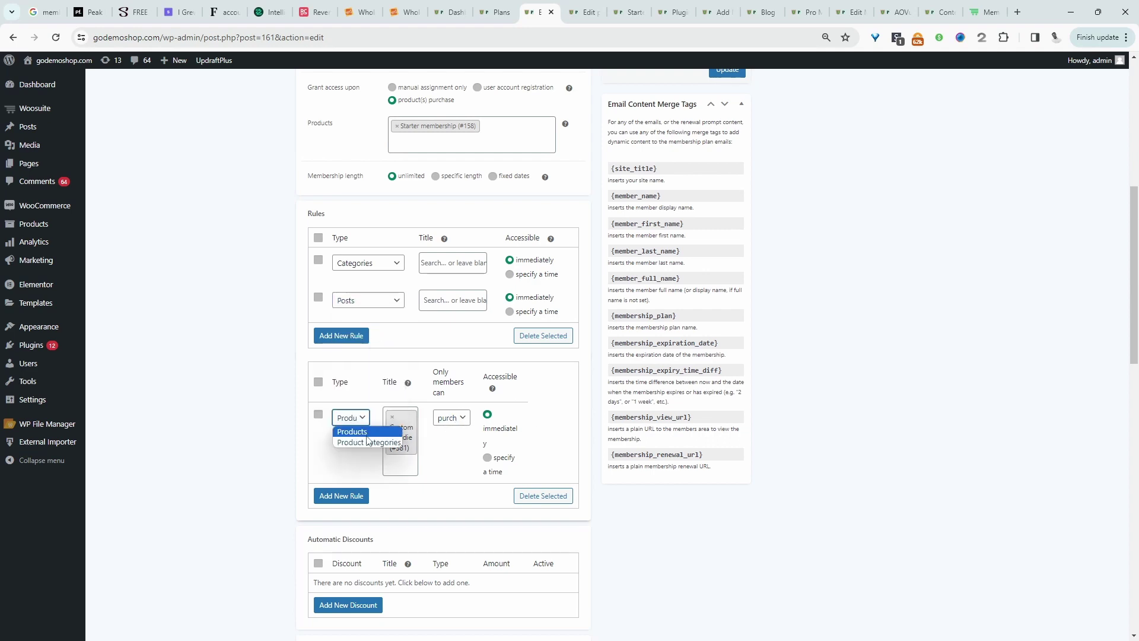
left_click(357, 439)
left_click(403, 467)
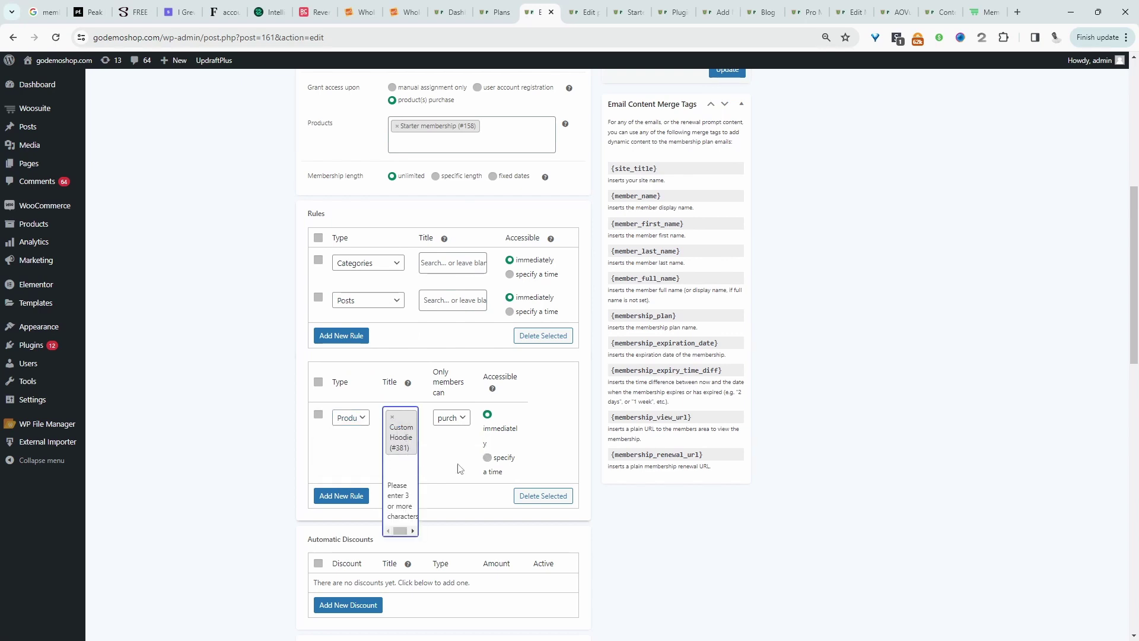
Set the Custom Hoodie product rule so that only members can view the product.
scroll(485, 150, "up", 3)
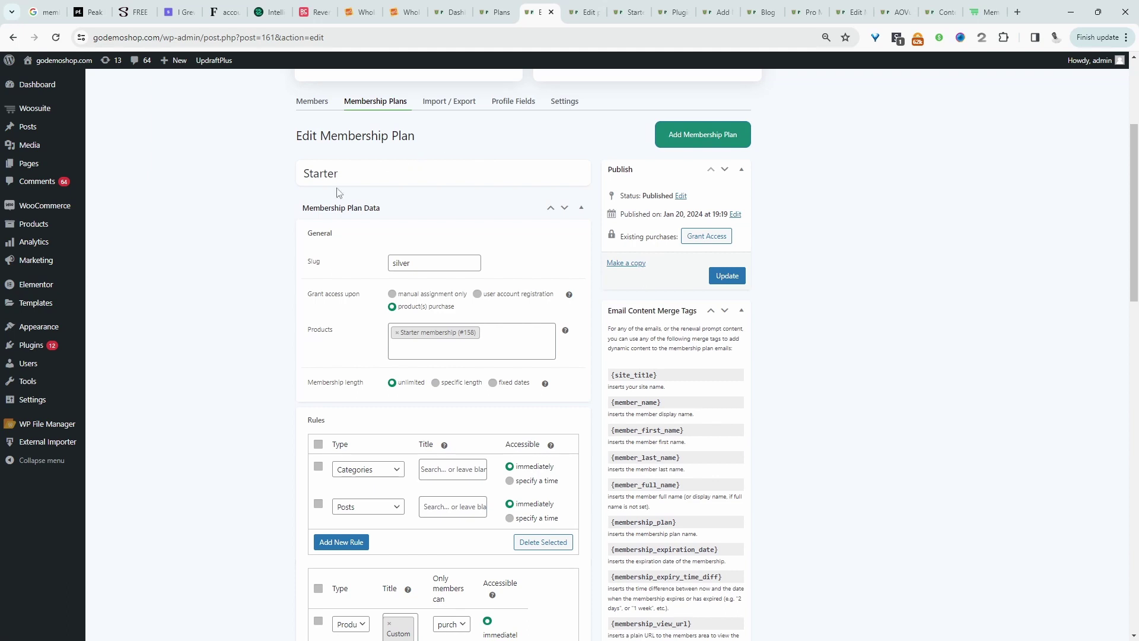
scroll(448, 271, "down", 4)
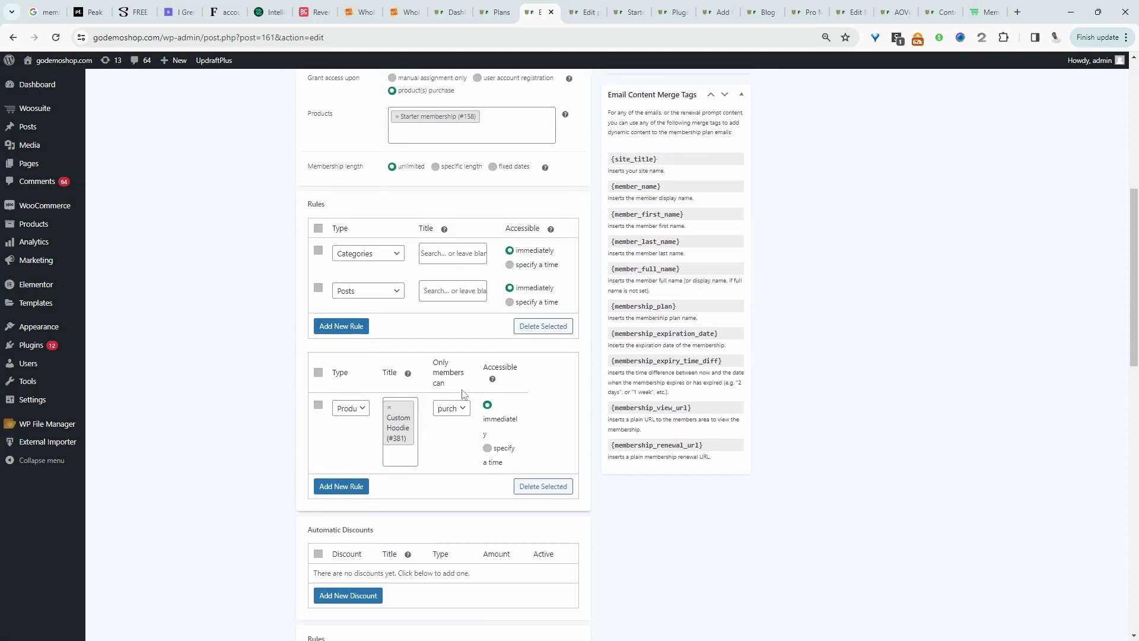
left_click(450, 408)
left_click(451, 422)
scroll(378, 122, "up", 3)
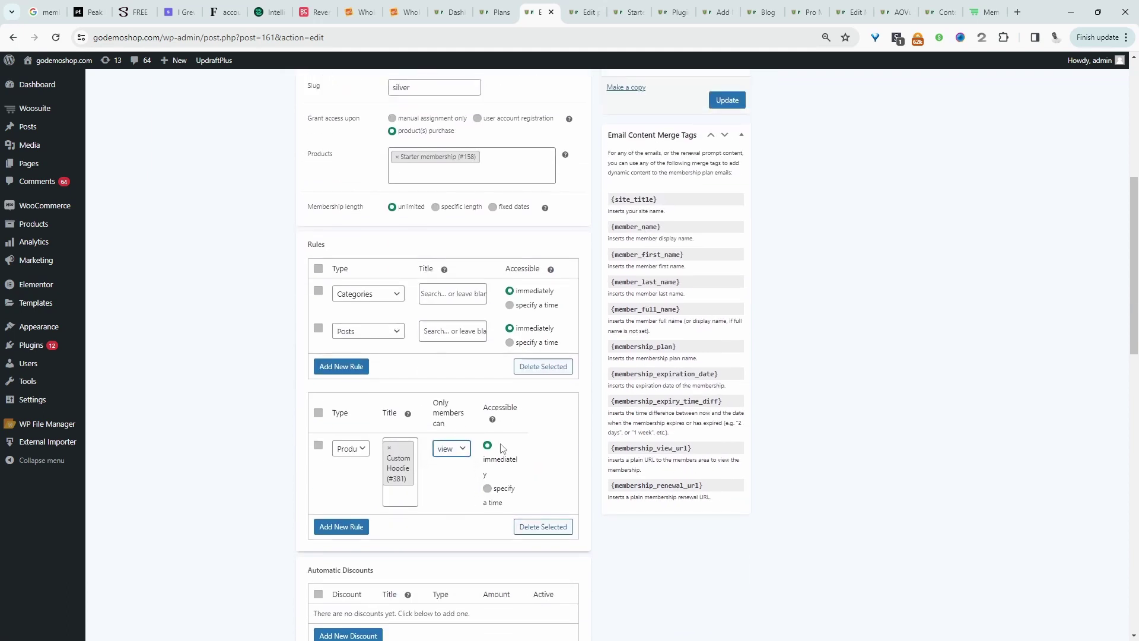
left_click_drag(416, 122, 325, 122)
scroll(338, 215, "down", 4)
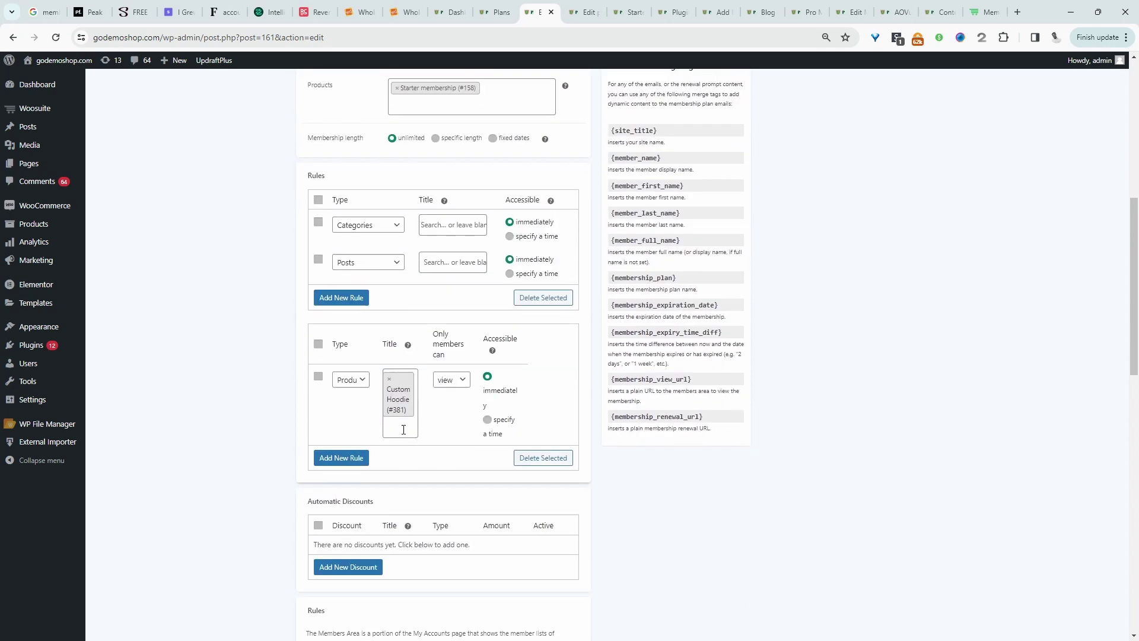
scroll(451, 344, "up", 6)
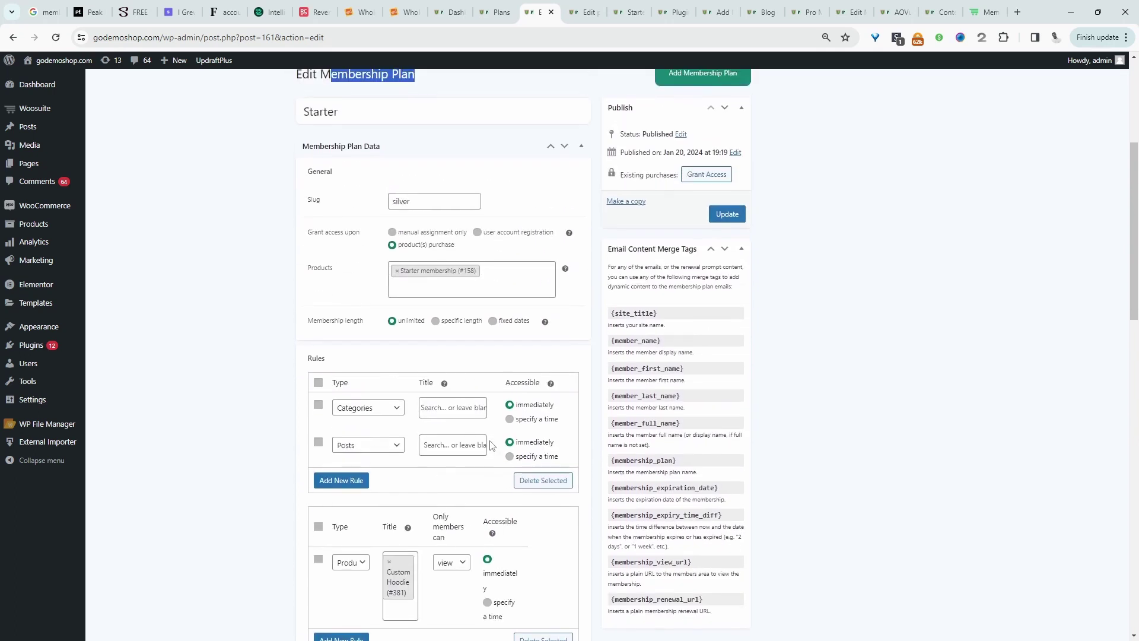
scroll(376, 307, "down", 11)
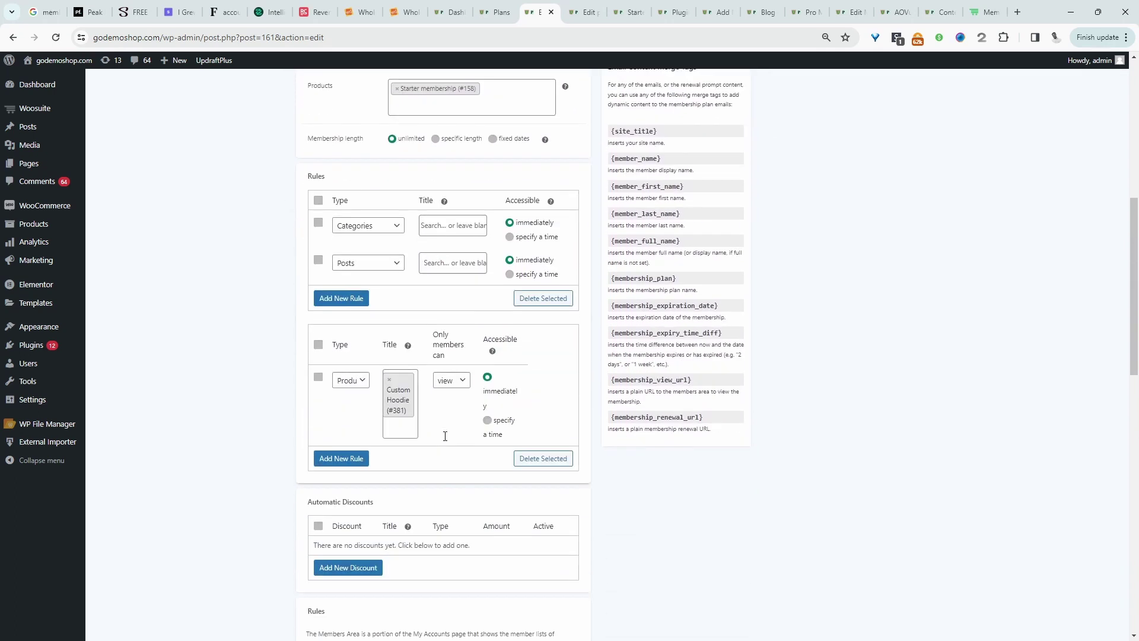
Add an automatic discount to the Starter plan and try its discount target, title and % or $ type options.
scroll(380, 332, "up", 1)
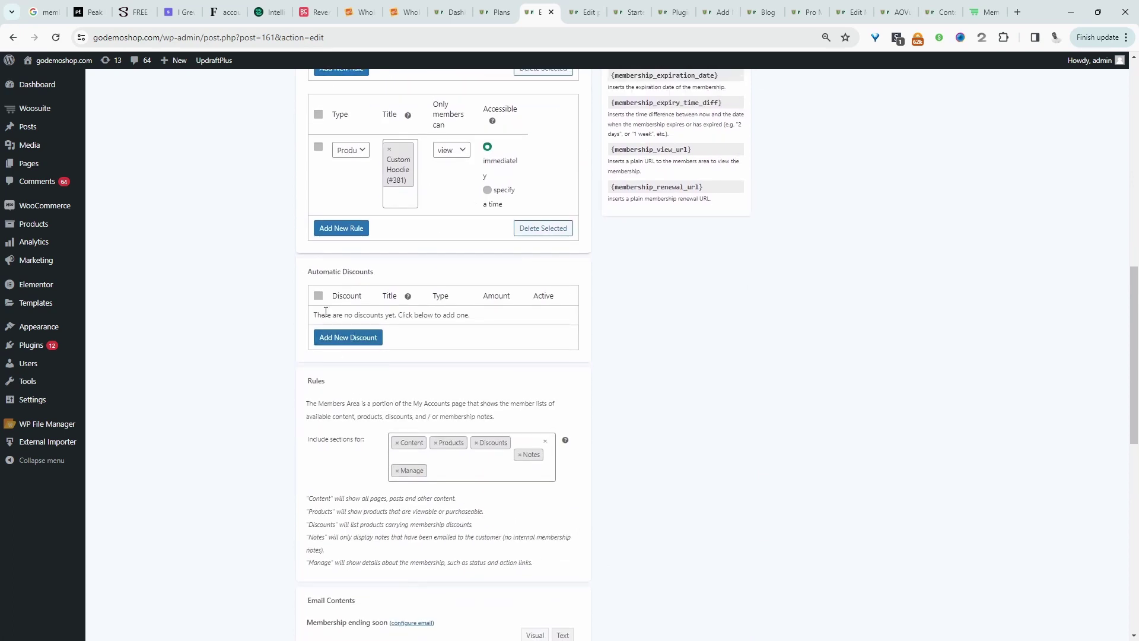
left_click(335, 343)
left_click(340, 324)
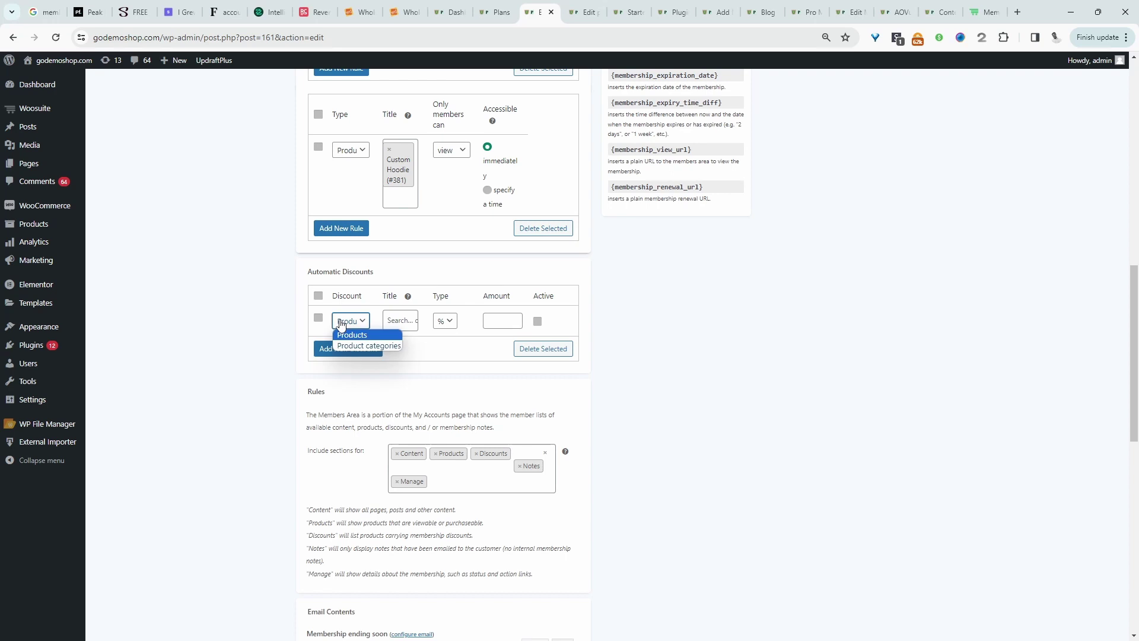
left_click(380, 349)
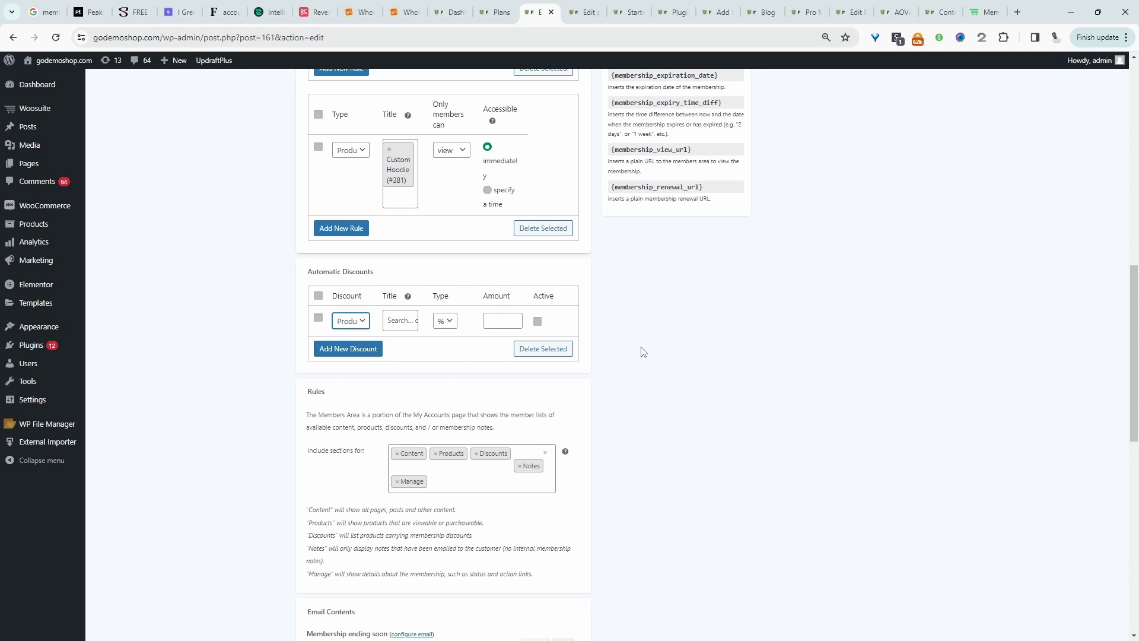
left_click(399, 321)
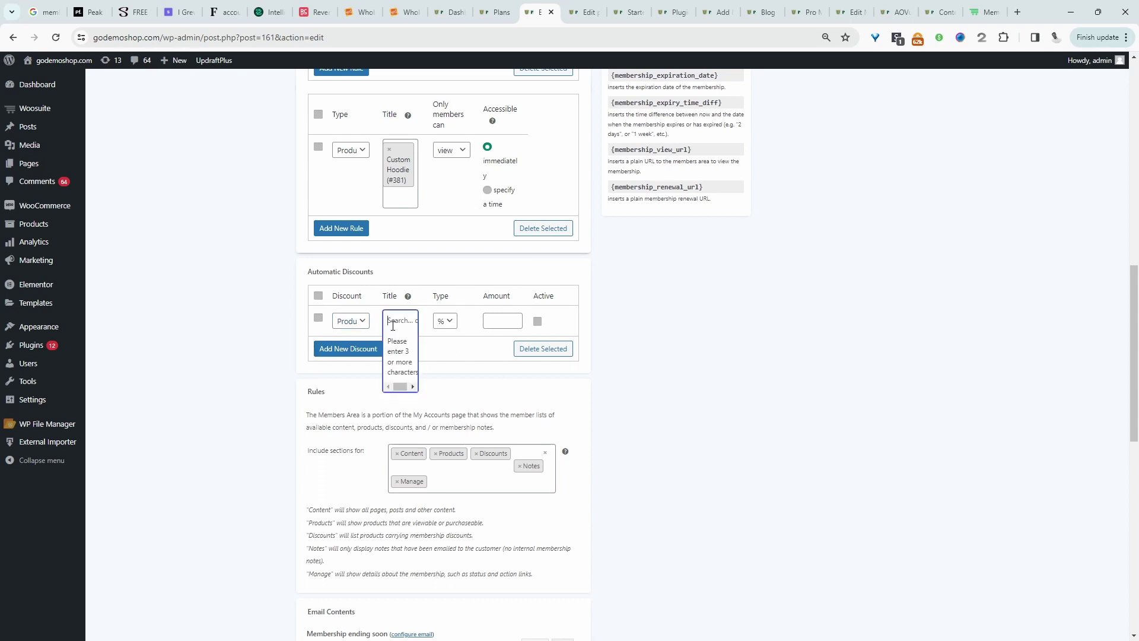
left_click(446, 320)
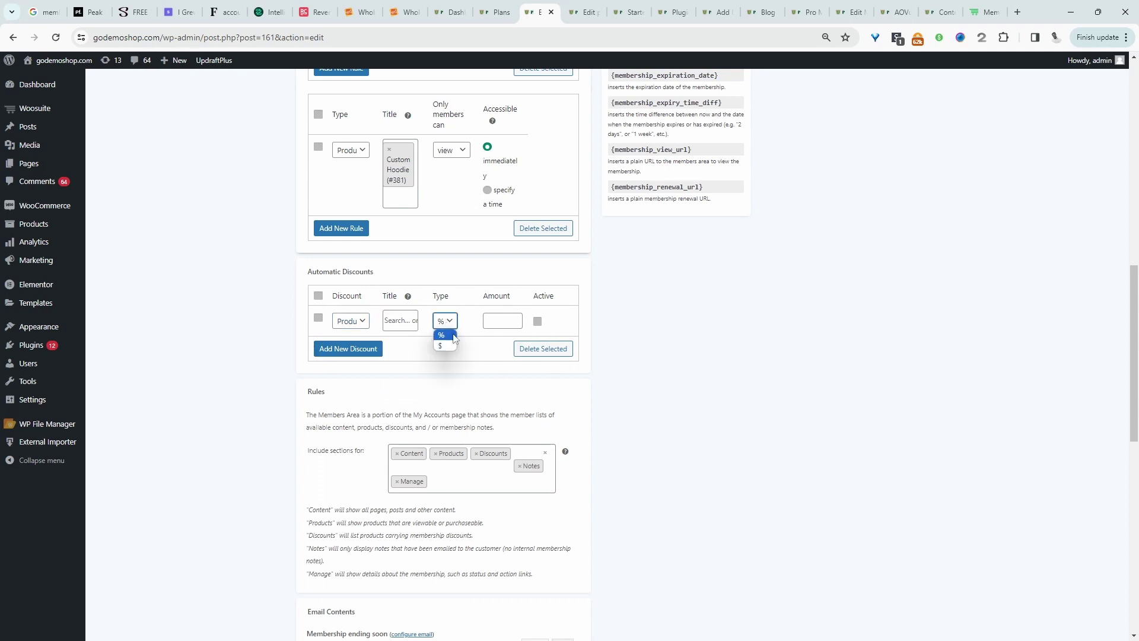
left_click(401, 319)
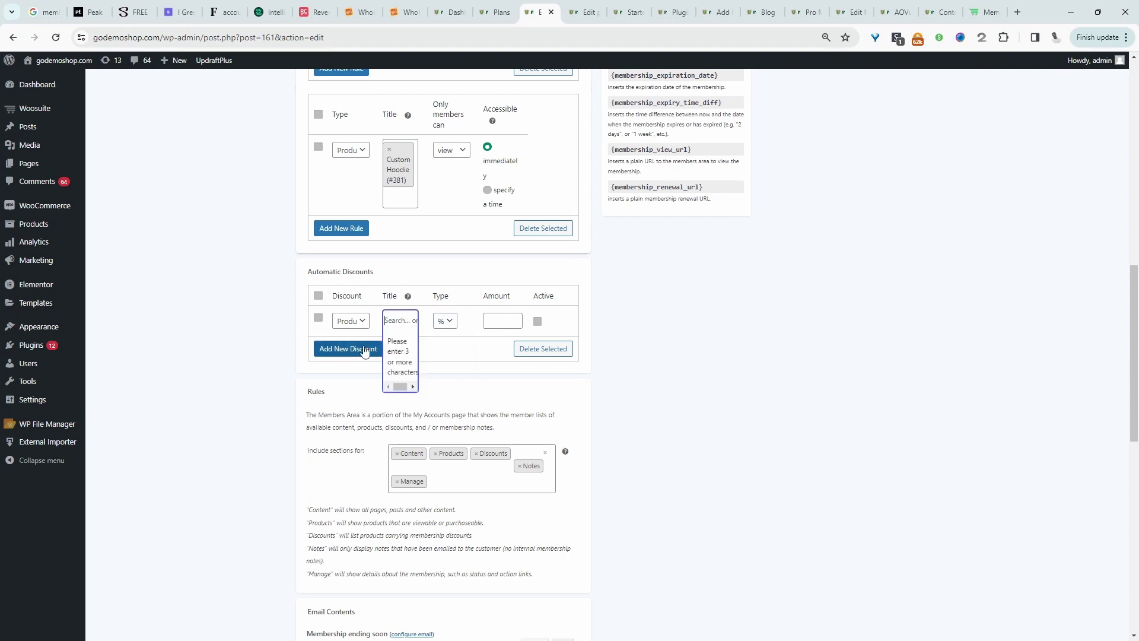
Try Product categories as the automatic discount's target, and delete that discount from the plan.
left_click(354, 321)
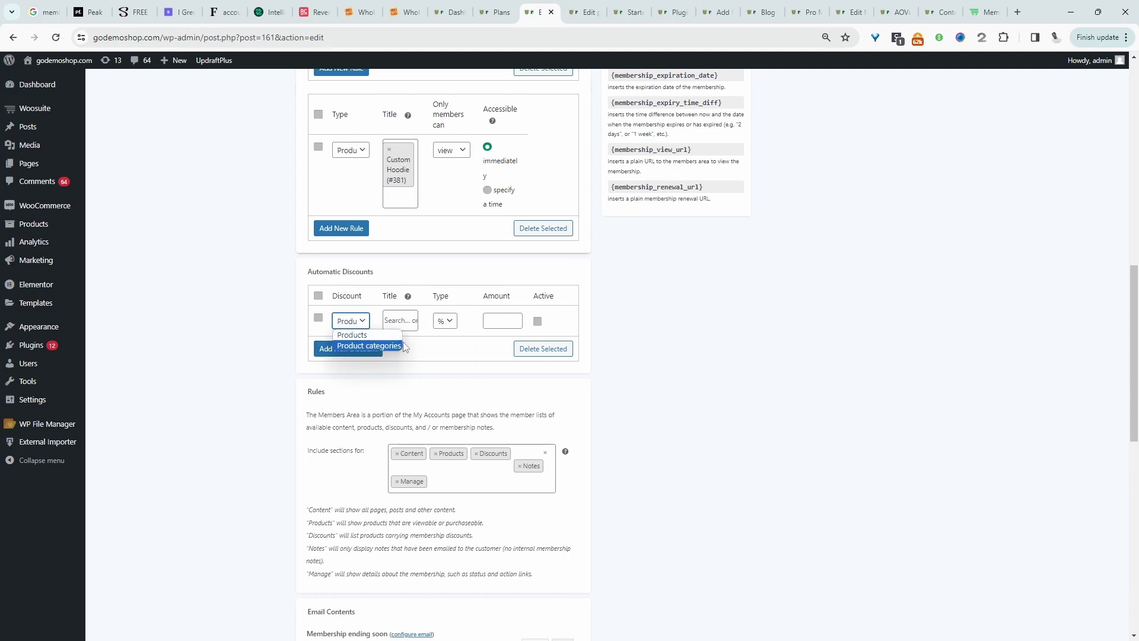
left_click(369, 345)
left_click(318, 318)
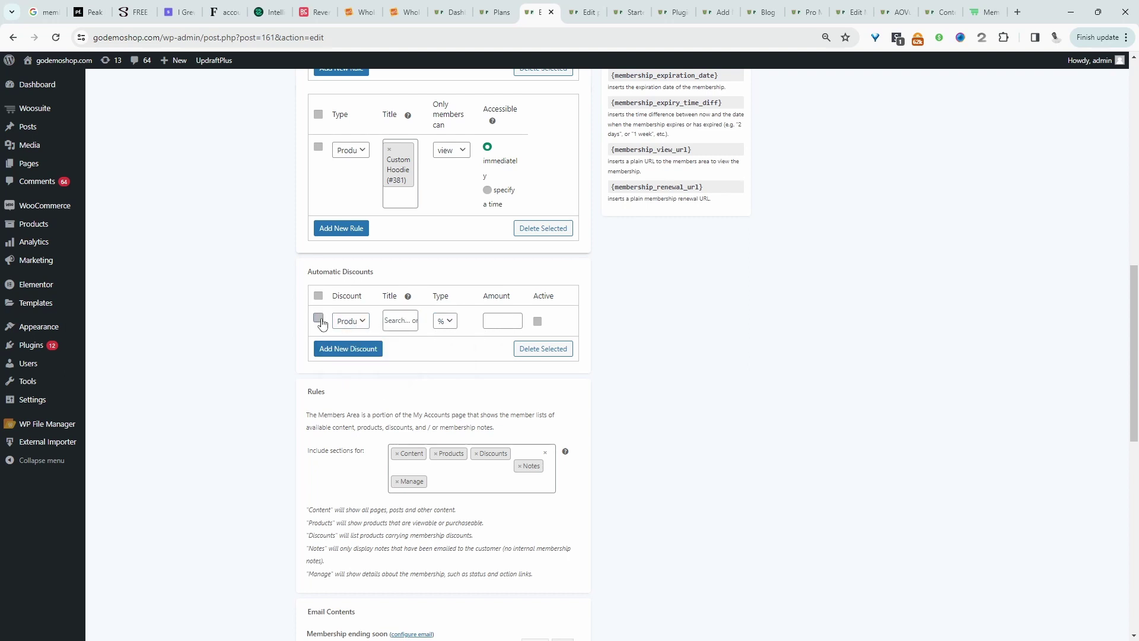
left_click(543, 349)
Examine the plan's Members Area sections and its ending soon, ended and renewal reminder email contents.
scroll(424, 338, "down", 3)
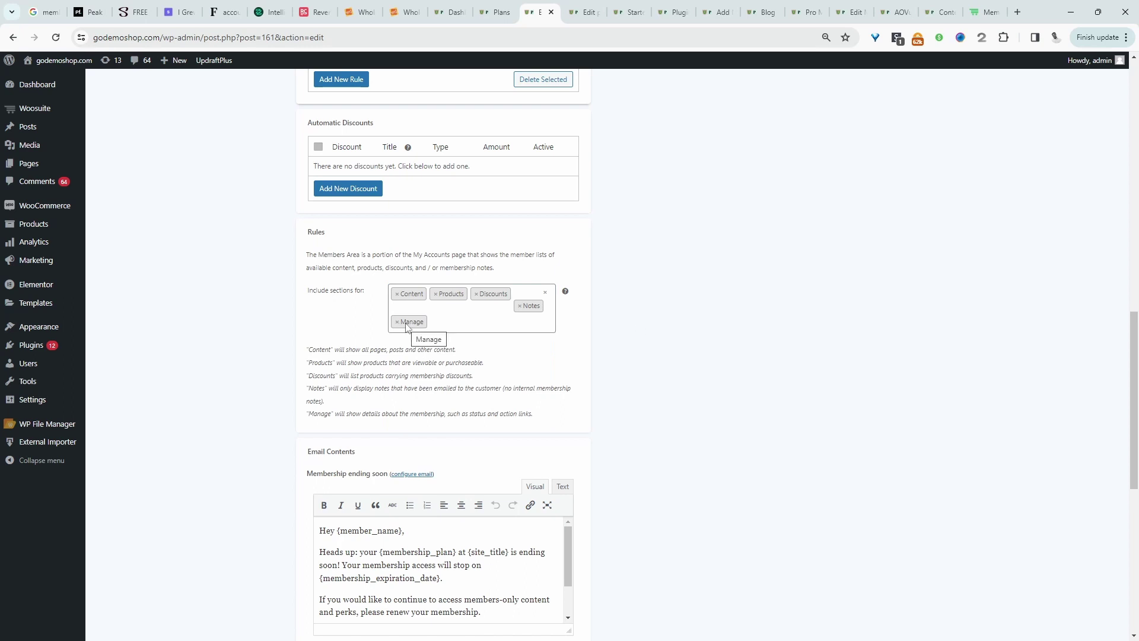
scroll(407, 327, "down", 8)
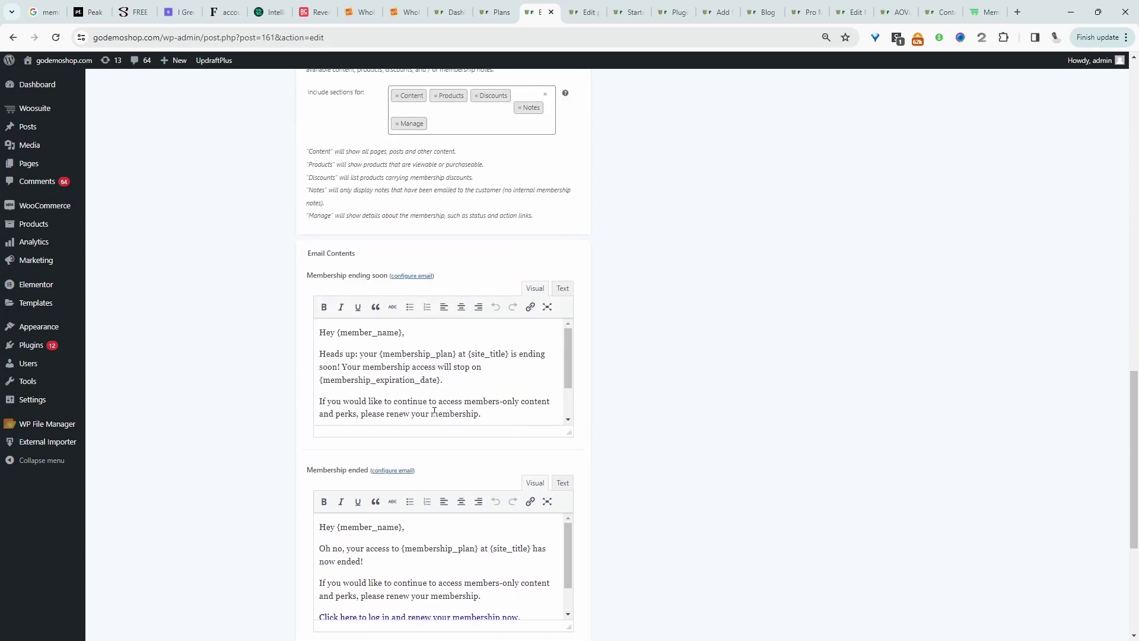
scroll(434, 411, "down", 2)
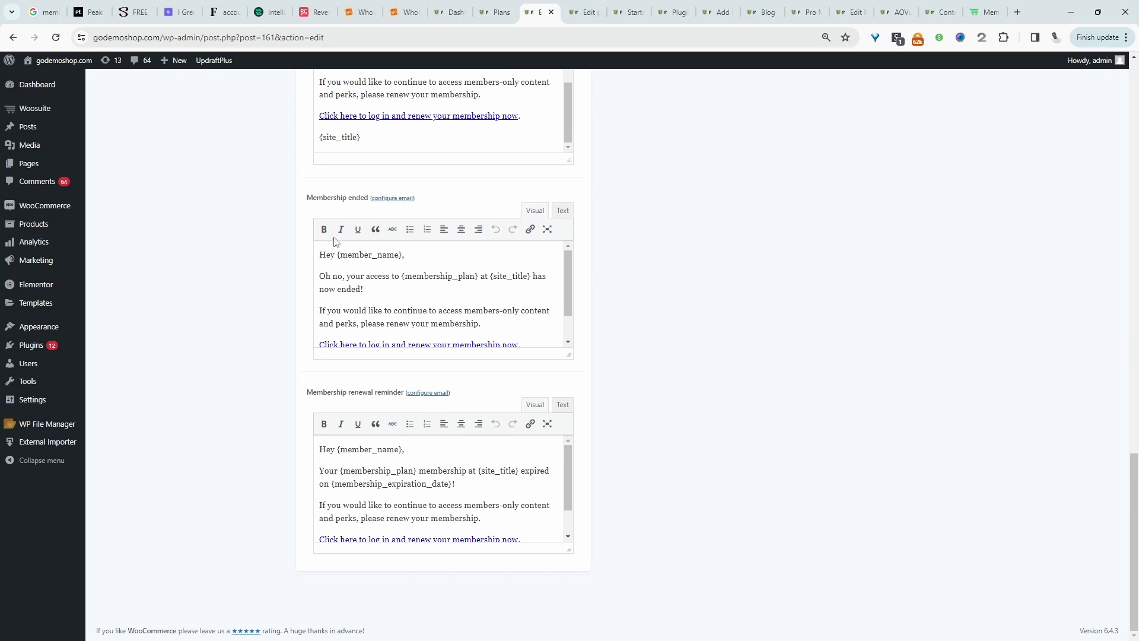
scroll(489, 325, "up", 2)
scroll(463, 414, "down", 1)
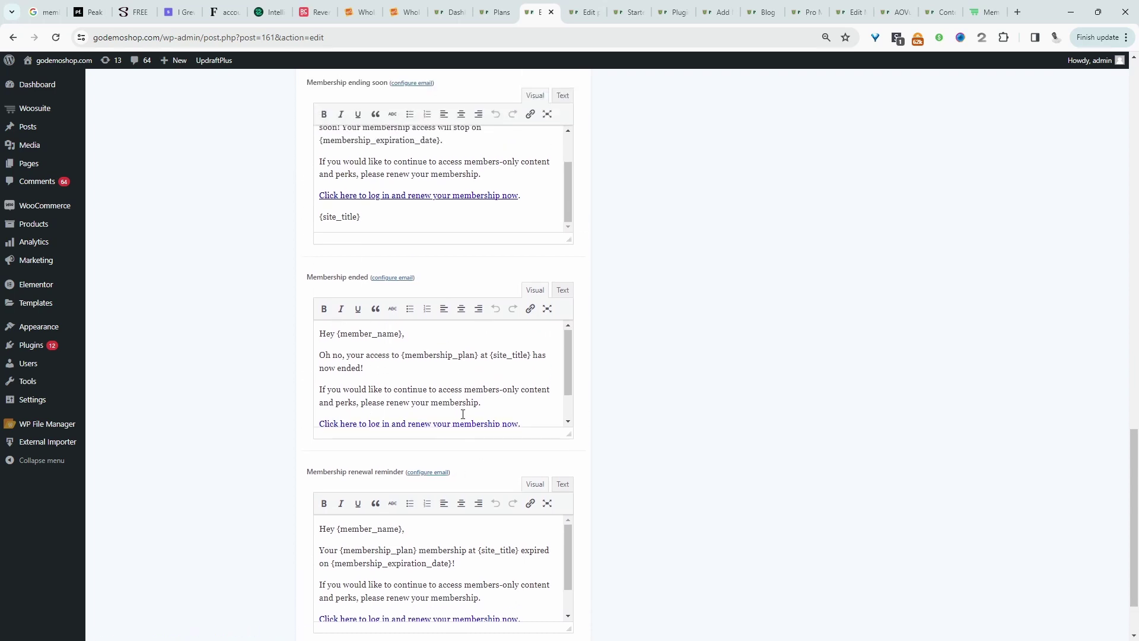
scroll(465, 522, "down", 3)
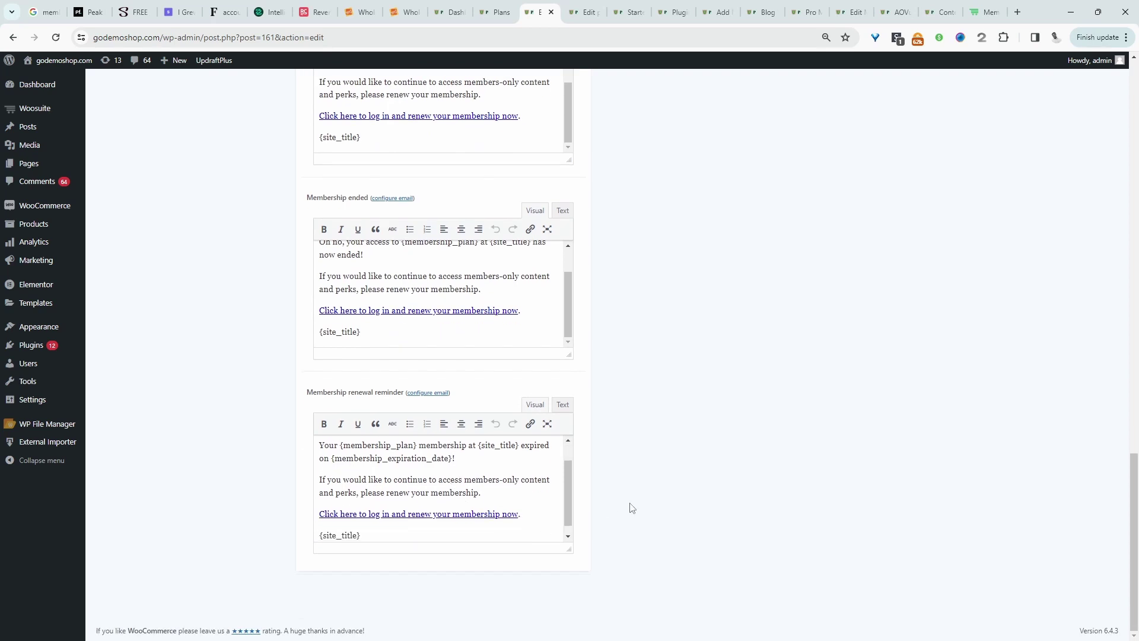
Save the Starter plan, accepting the rules with blank titles, and return to the list of membership plans.
scroll(432, 498, "up", 15)
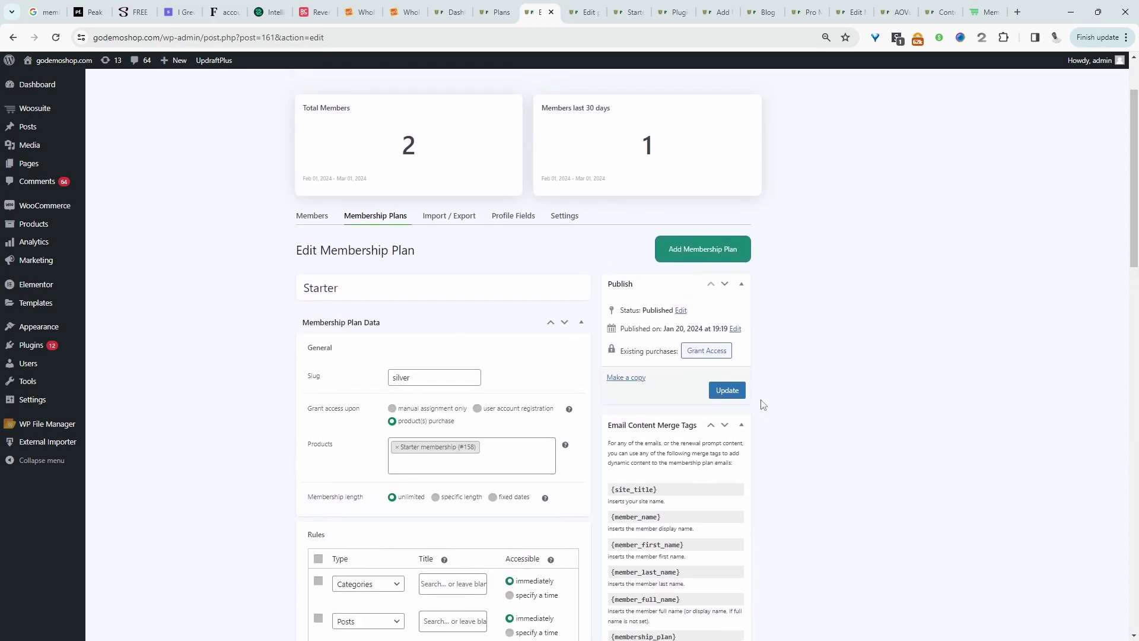
left_click(727, 391)
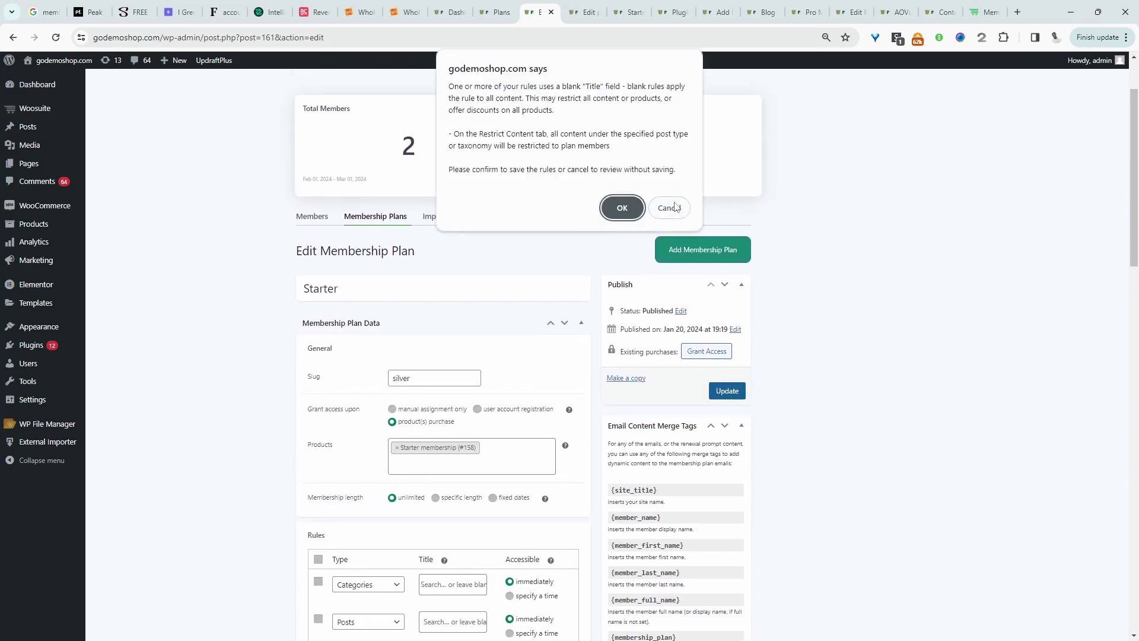
left_click(617, 206)
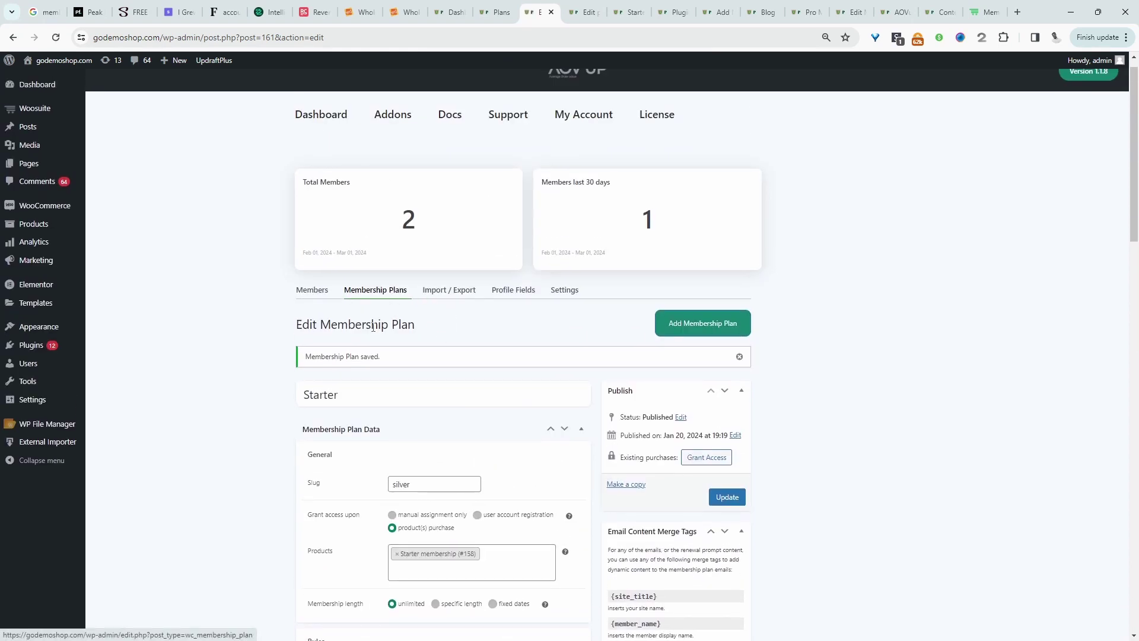
left_click(379, 300)
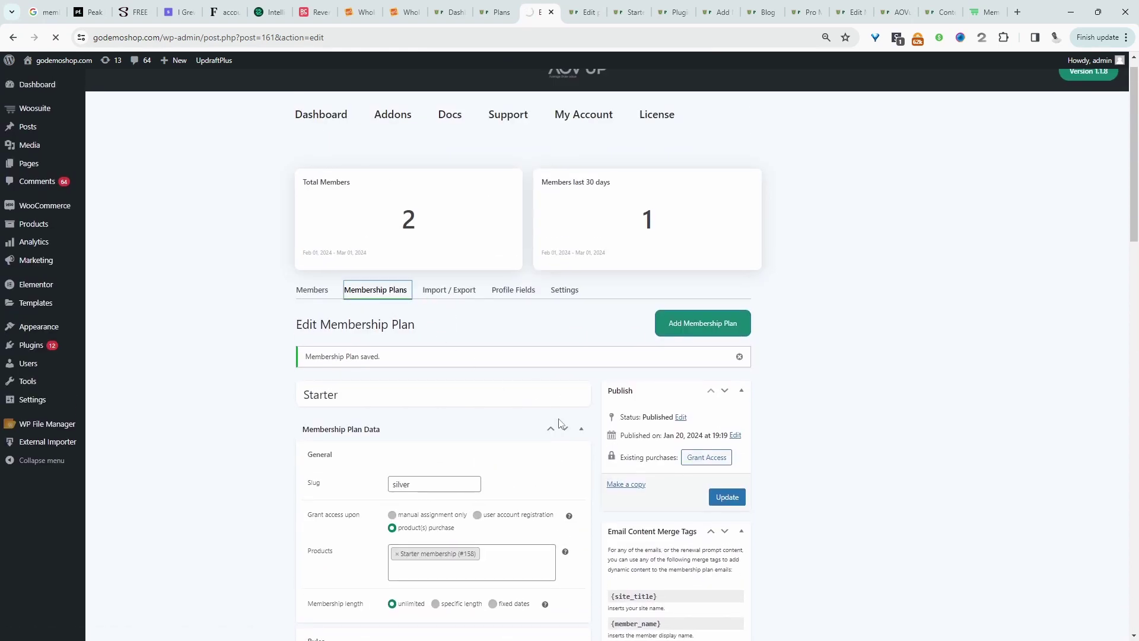
mouse_move(446, 494)
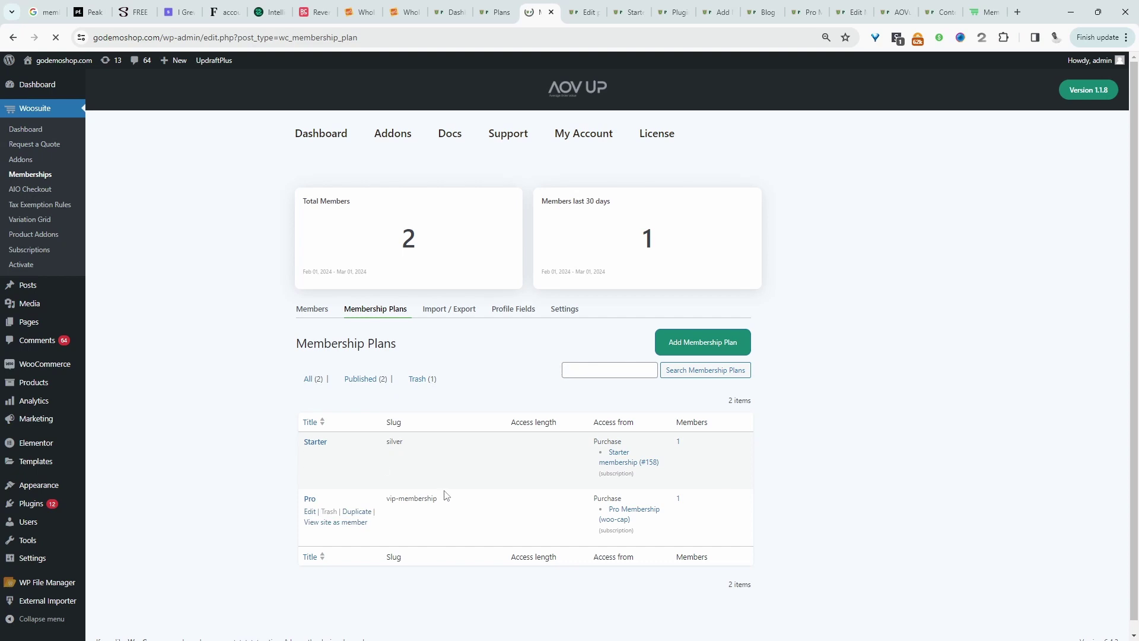
Open the general membership settings and examine the available content restriction modes.
left_click(566, 302)
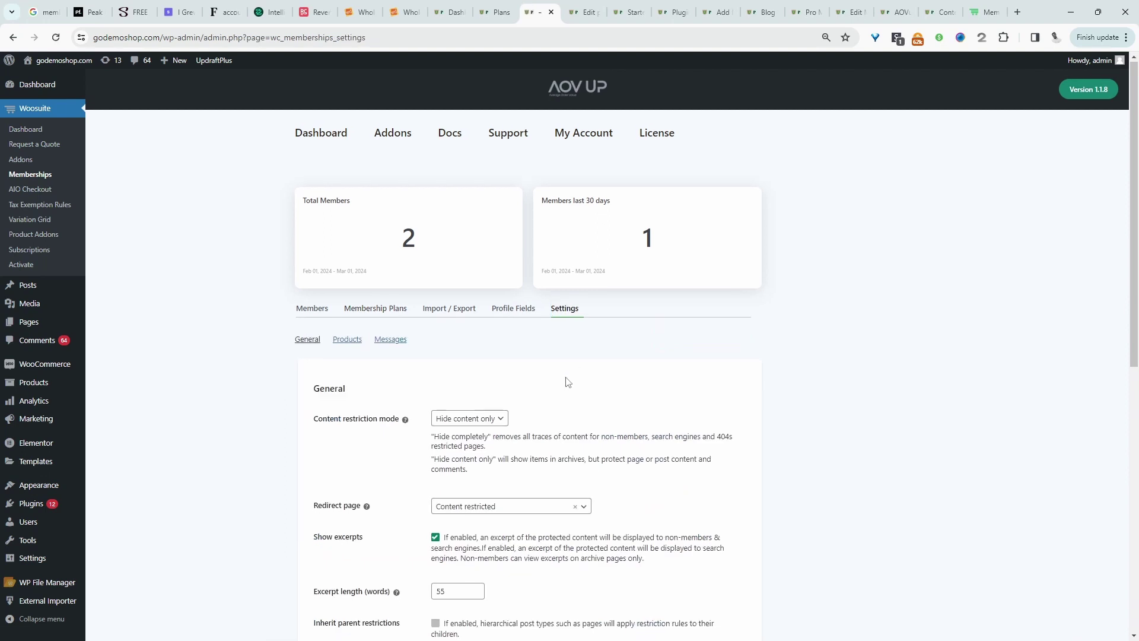
scroll(565, 381, "down", 1)
left_click_drag(318, 363, 391, 373)
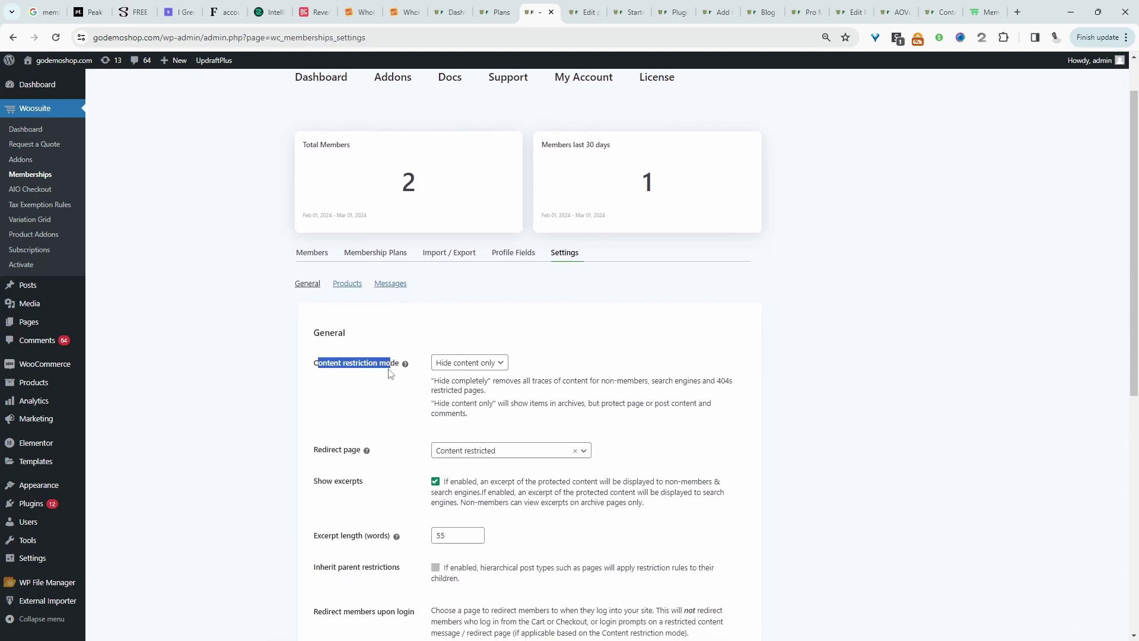
left_click(390, 373)
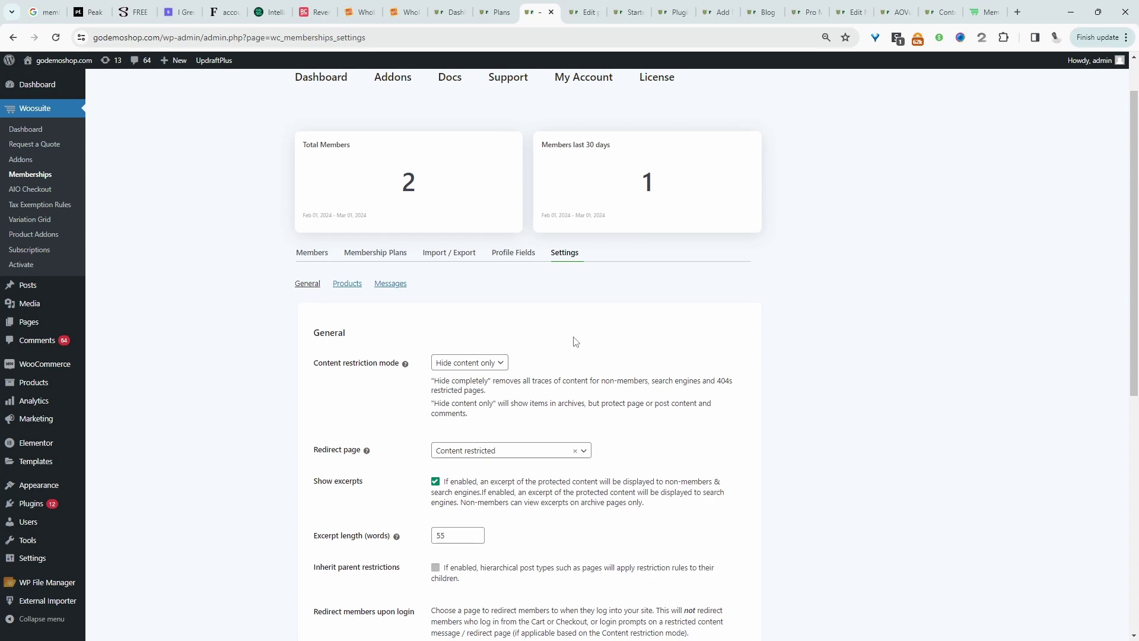
left_click(470, 362)
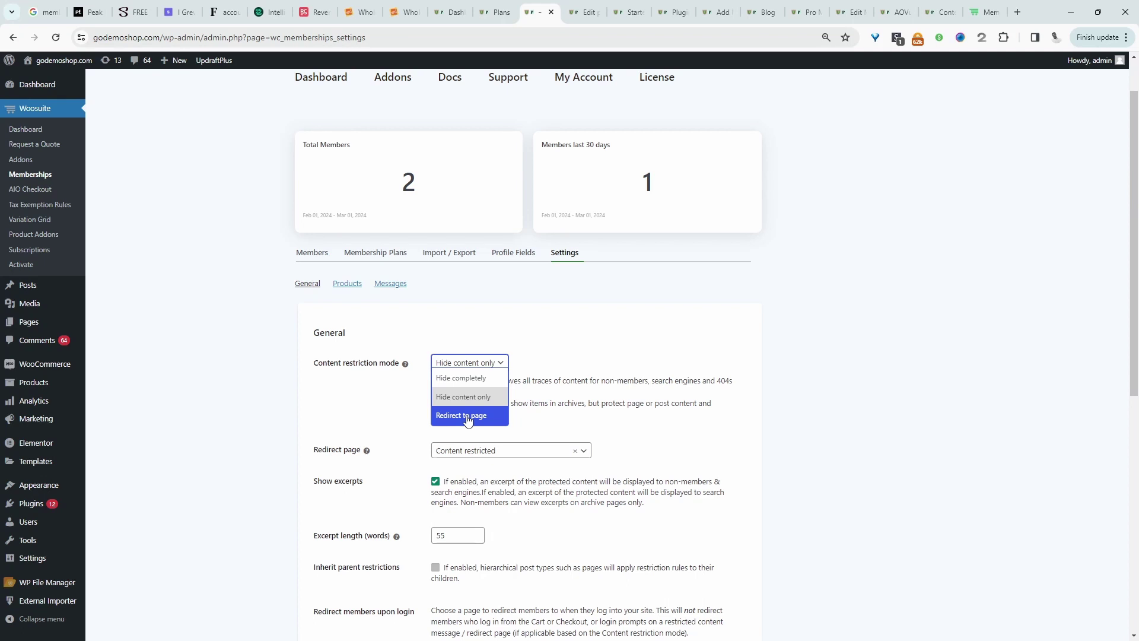
Review the redirect page choices, the excerpt length and the member login redirect settings.
scroll(468, 419, "down", 2)
left_click(501, 354)
left_click(670, 332)
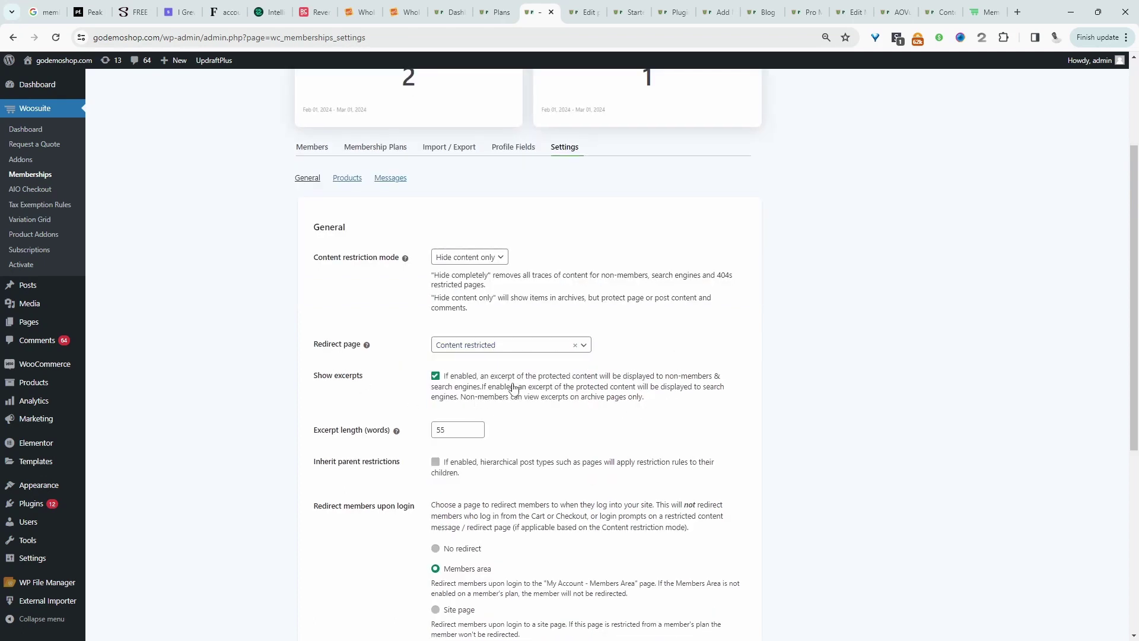
double_click(469, 438)
scroll(574, 454, "down", 2)
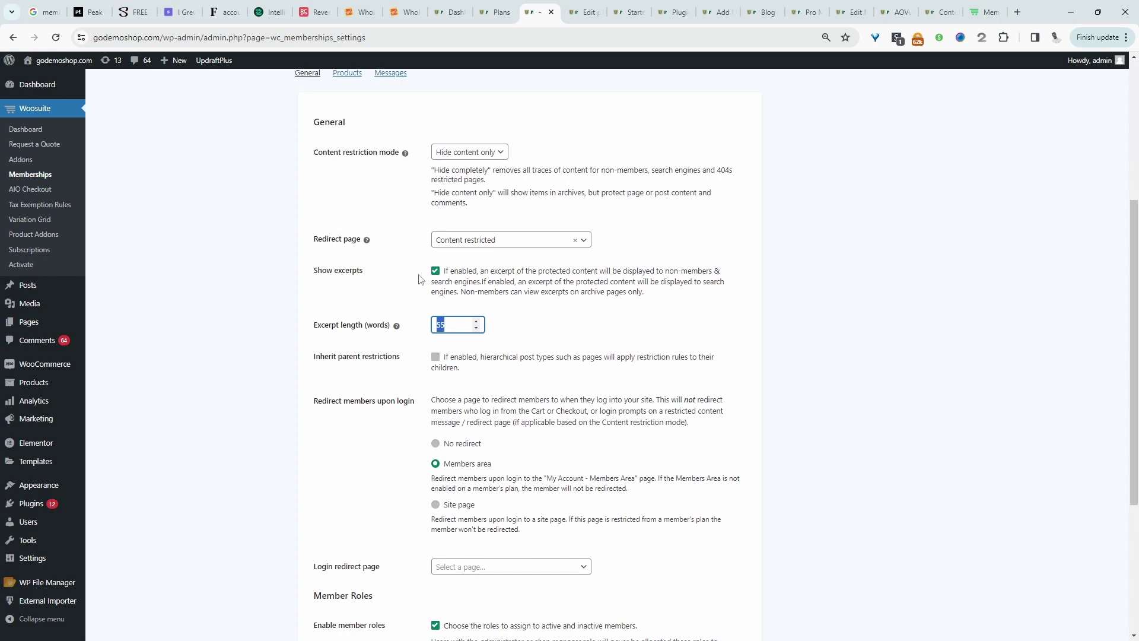
Open the membership message settings and review the merge tags and the restriction messages for posts and pages.
scroll(539, 338, "up", 2)
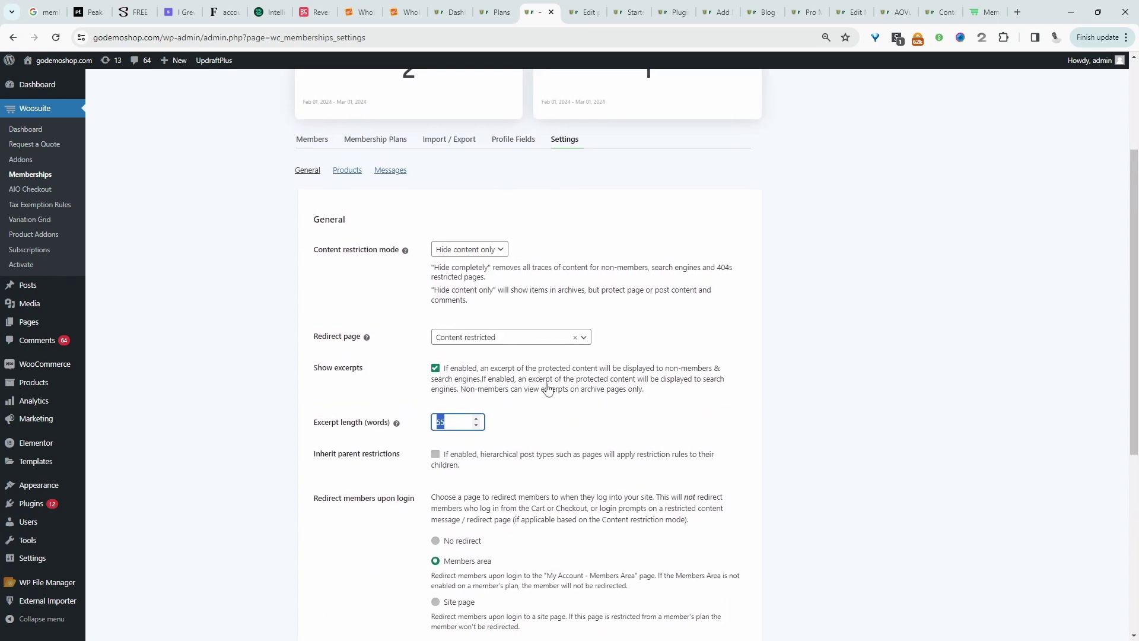
left_click(387, 171)
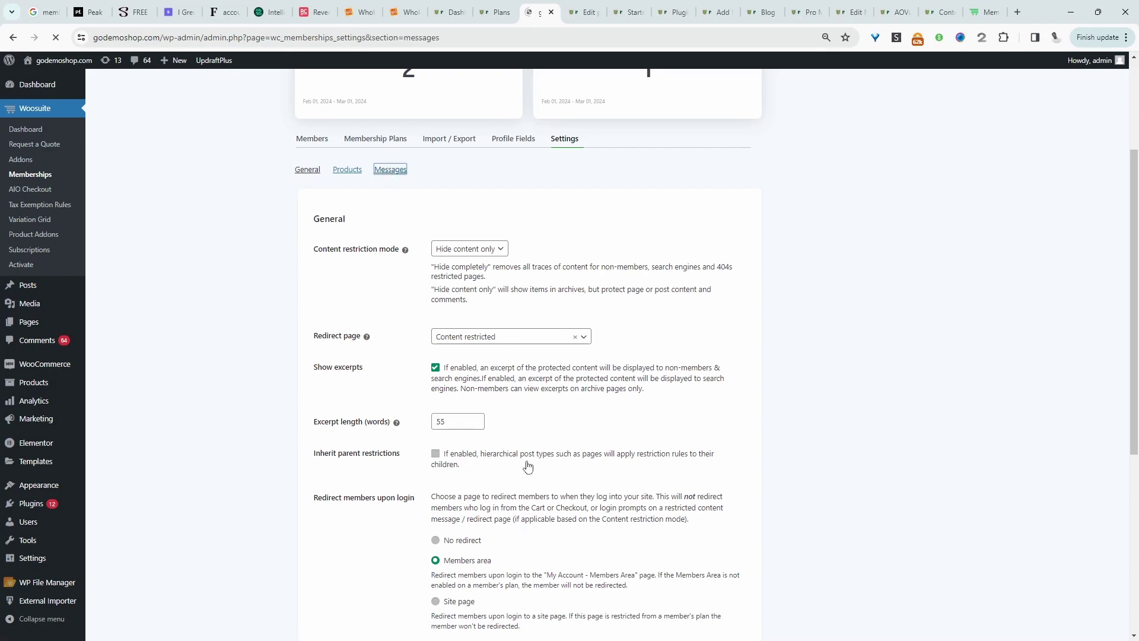
scroll(528, 466, "down", 6)
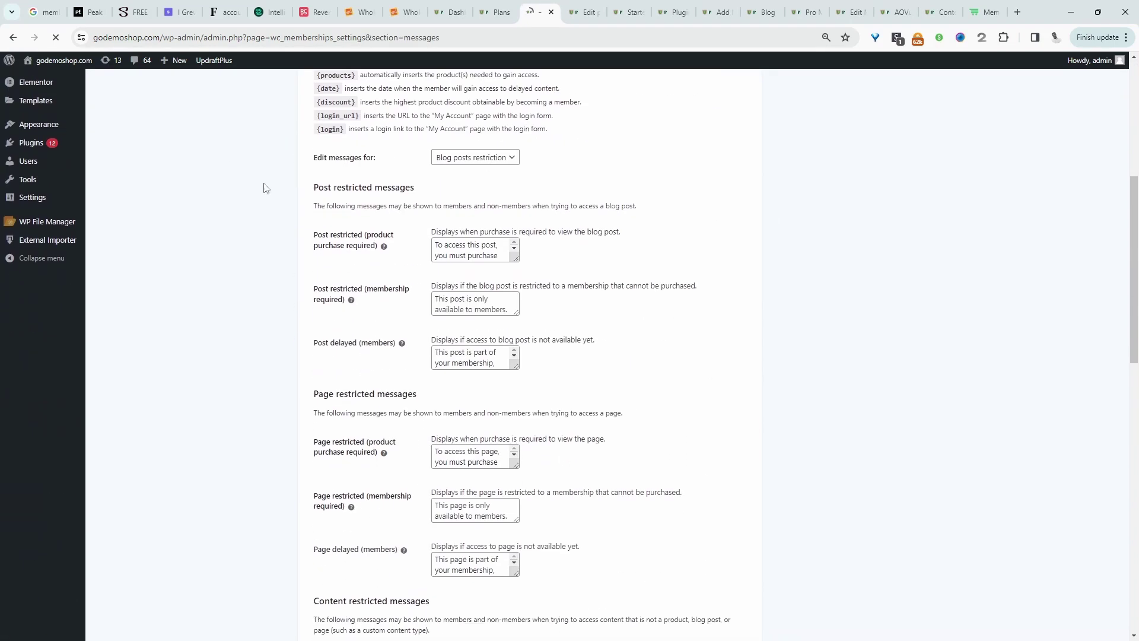
scroll(398, 365, "up", 2)
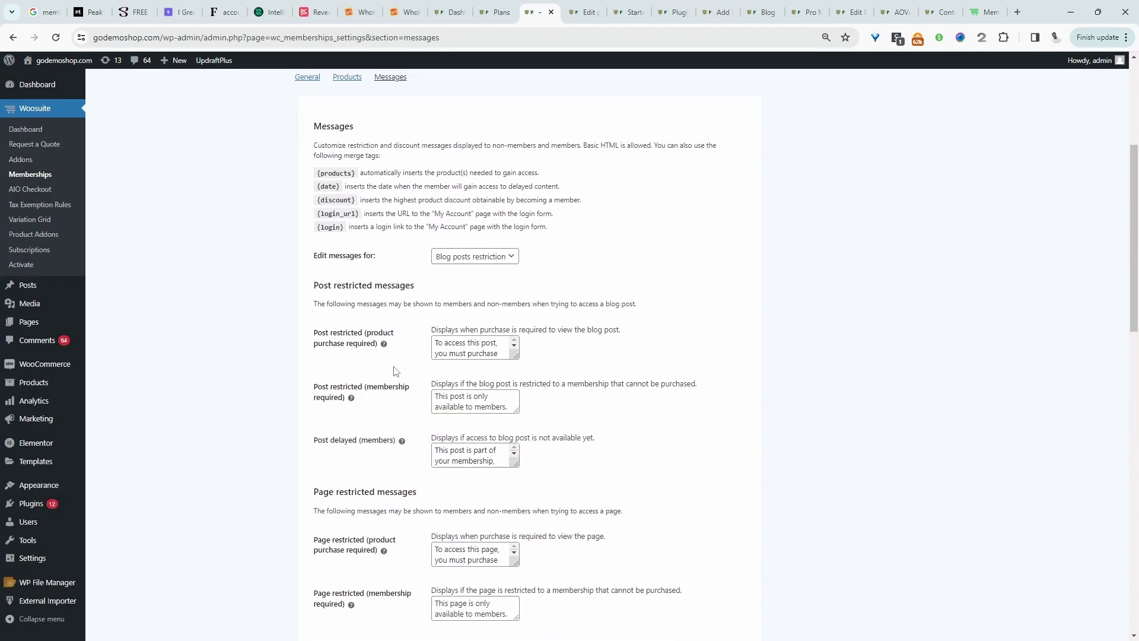
scroll(396, 370, "up", 3)
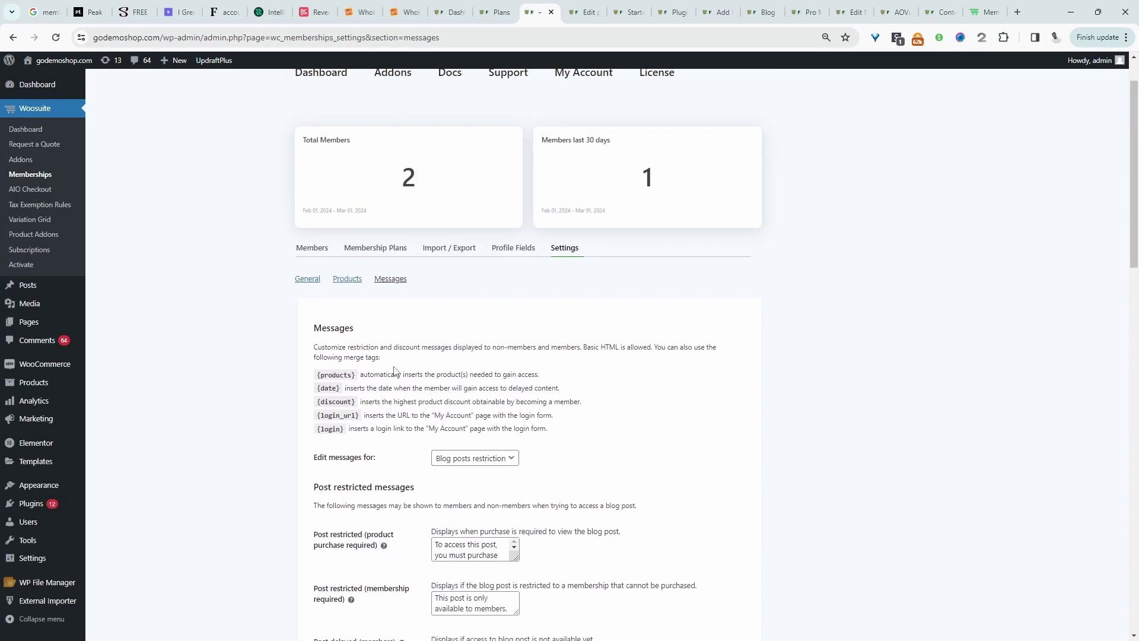
scroll(394, 371, "up", 1)
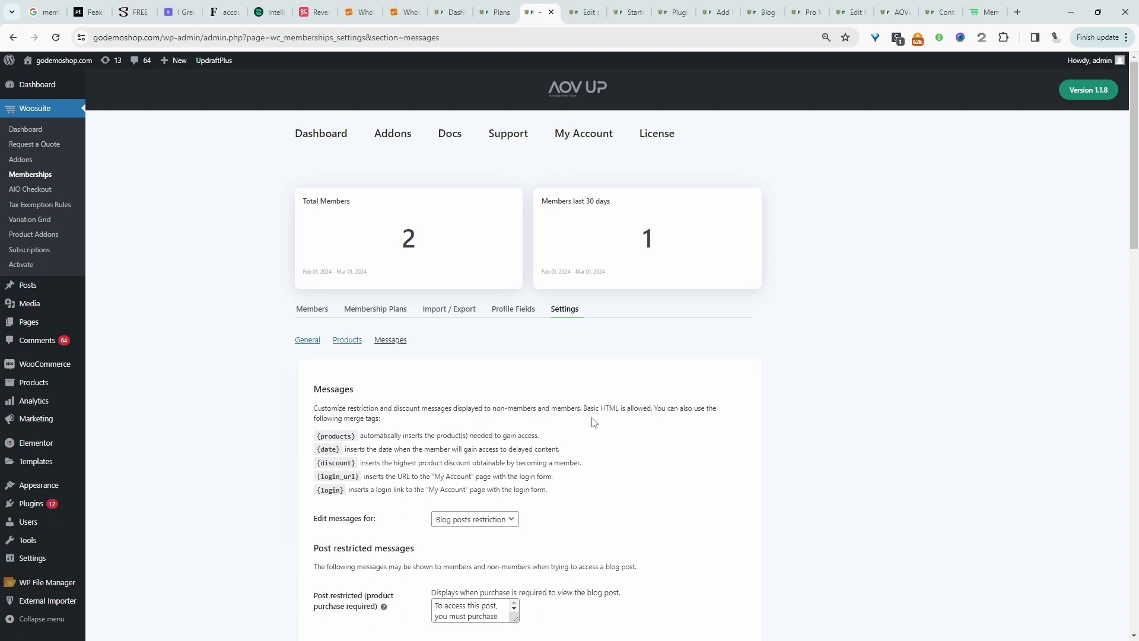
Open the store in a new browser tab and view the "This is members only Page" content as admin.
mouse_move(63, 69)
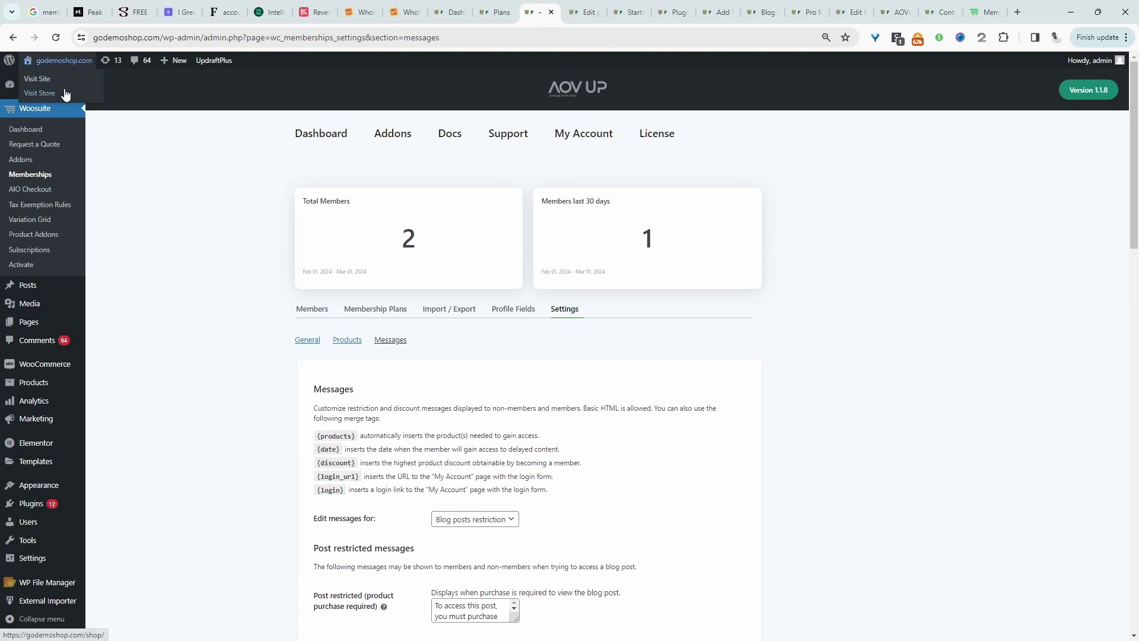
middle_click(65, 95)
left_click(575, 12)
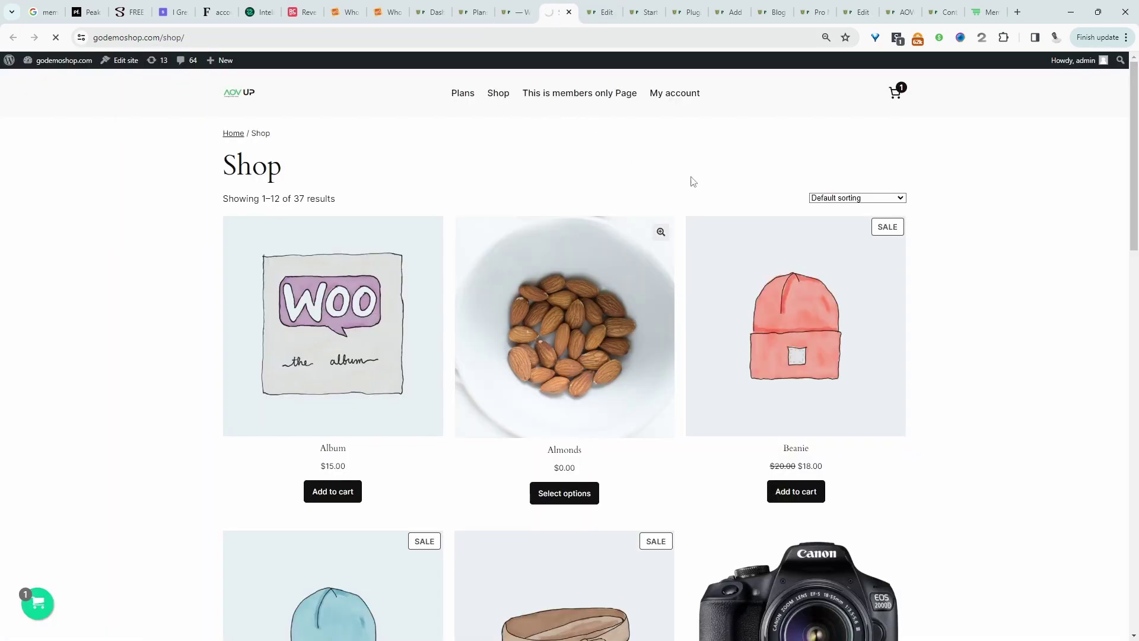
scroll(688, 255, "down", 5)
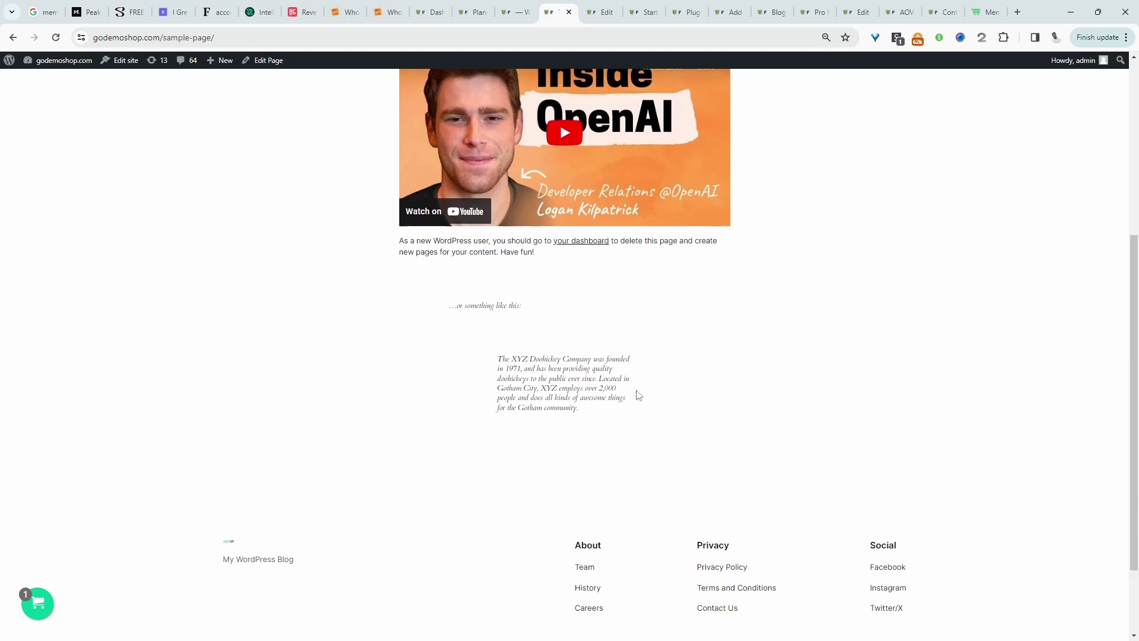
scroll(638, 395, "up", 4)
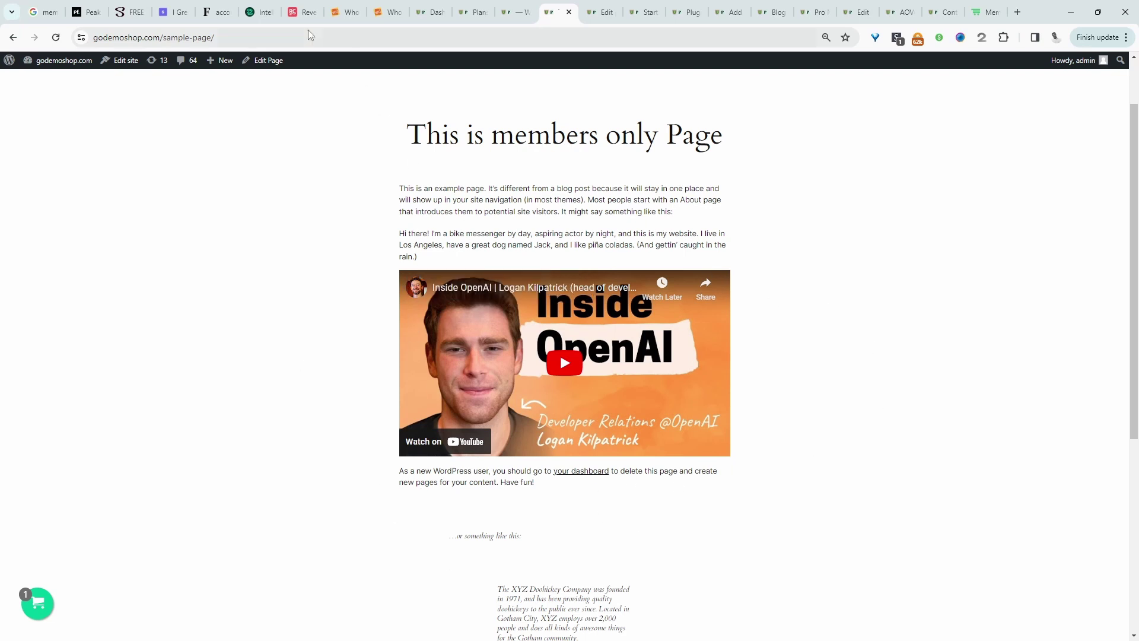
Check godemoshop.com/sample-page/ as a logged-out visitor in an incognito window, highlight its public intro text, and close the window.
key("ctrl+shift+n")
type("godemoshop.com/sample-page/")
key("Return")
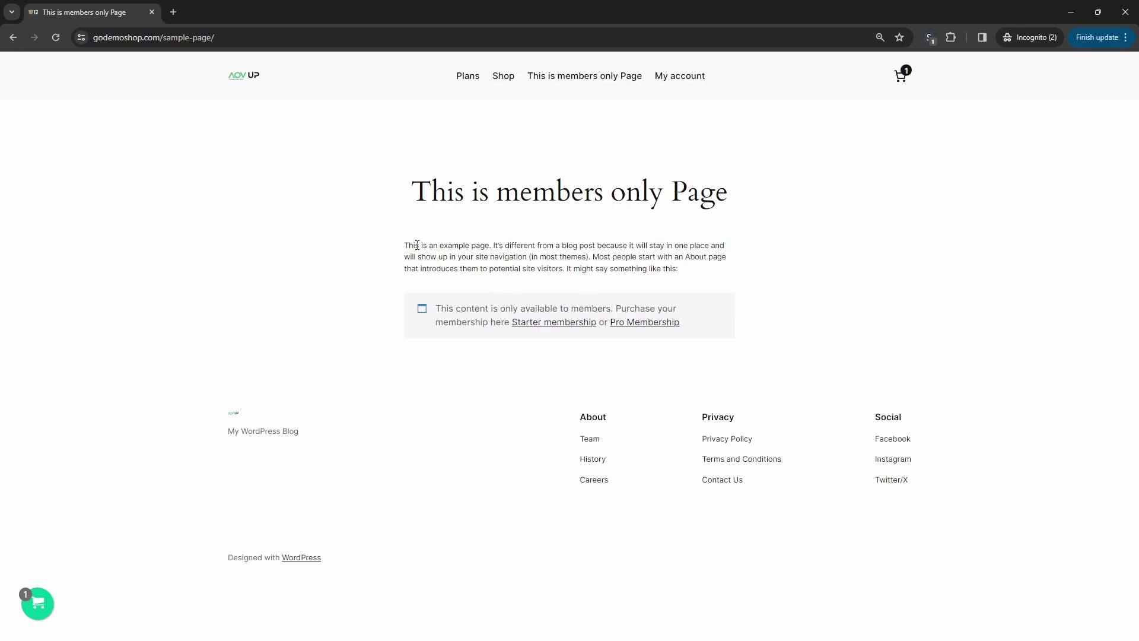
left_click_drag(414, 245, 748, 272)
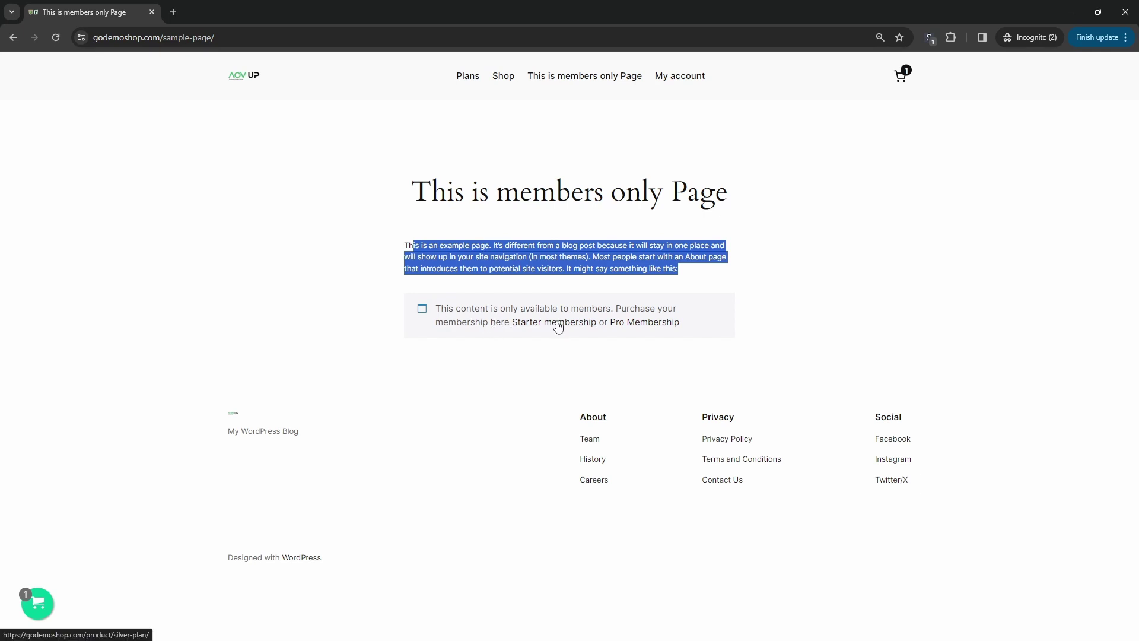
left_click(1125, 12)
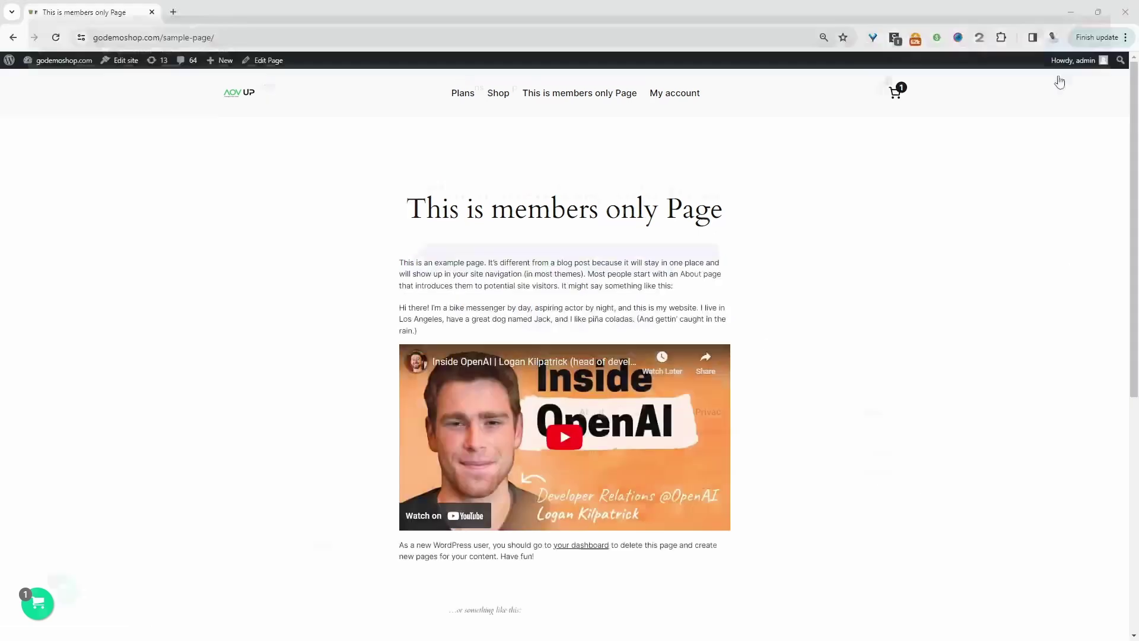
Edit the members only page and add a content restriction rule for the Starter plan with immediate access.
left_click(268, 60)
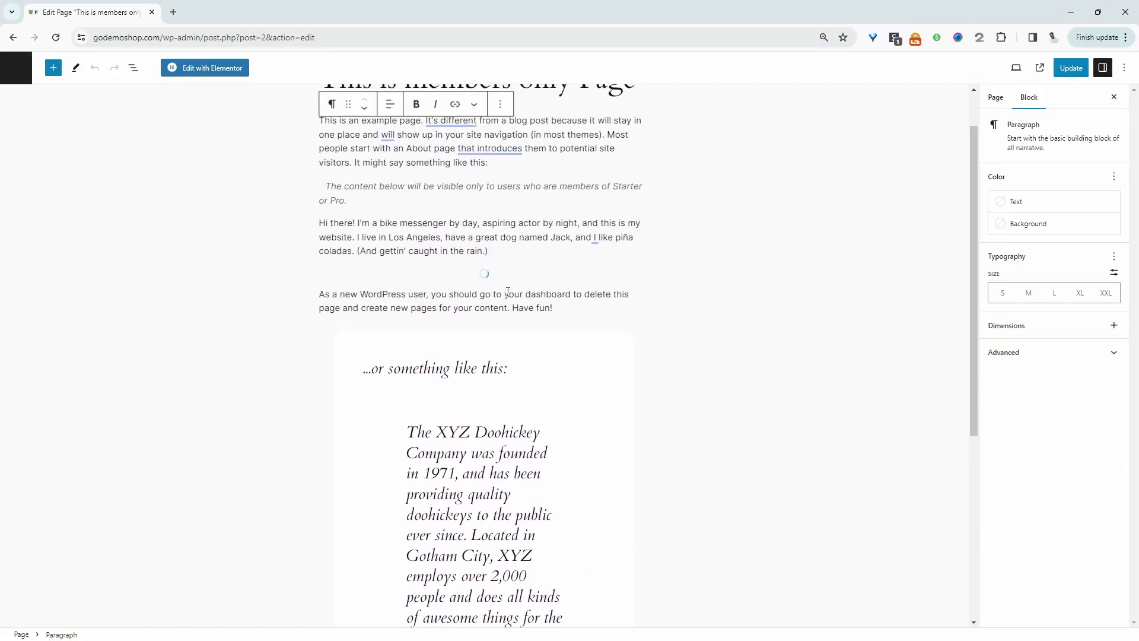
scroll(248, 356, "down", 5)
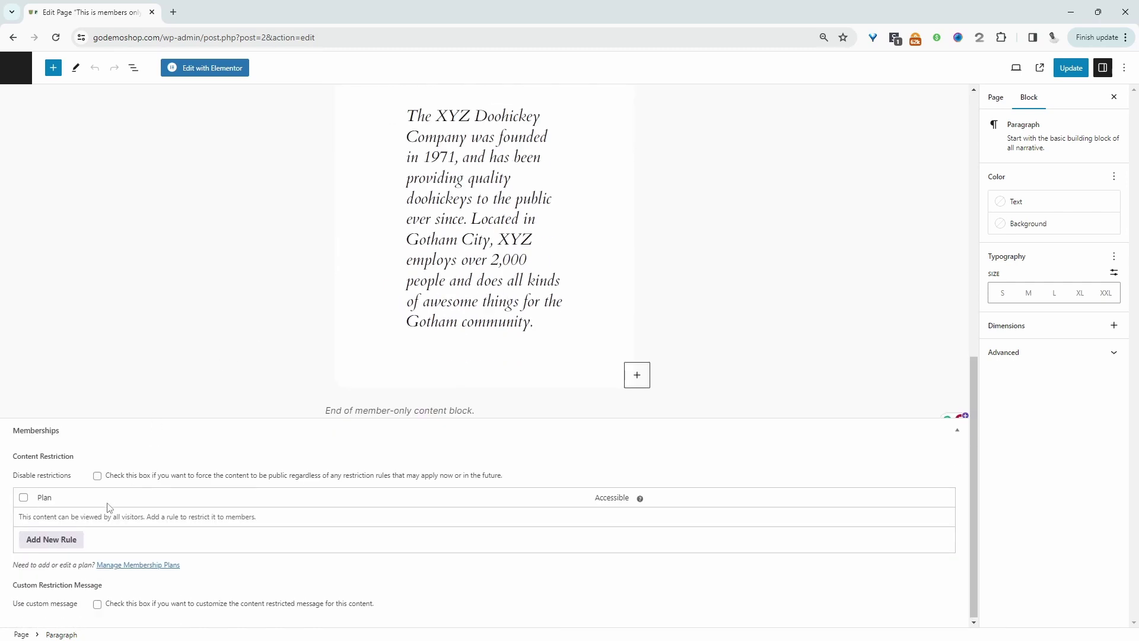
left_click(43, 541)
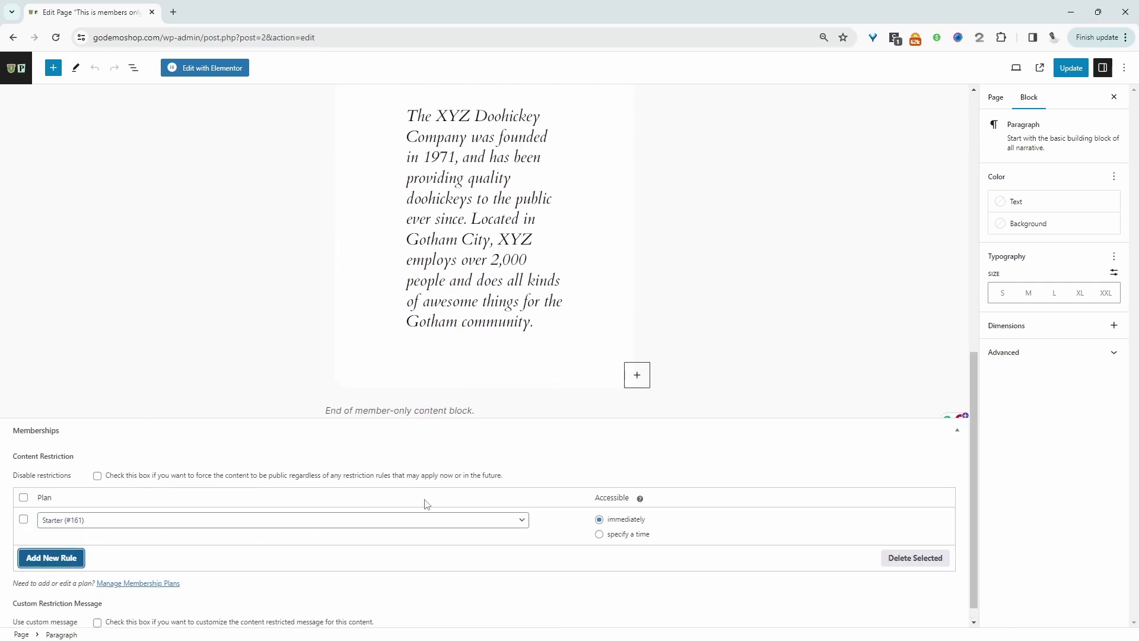
left_click(427, 522)
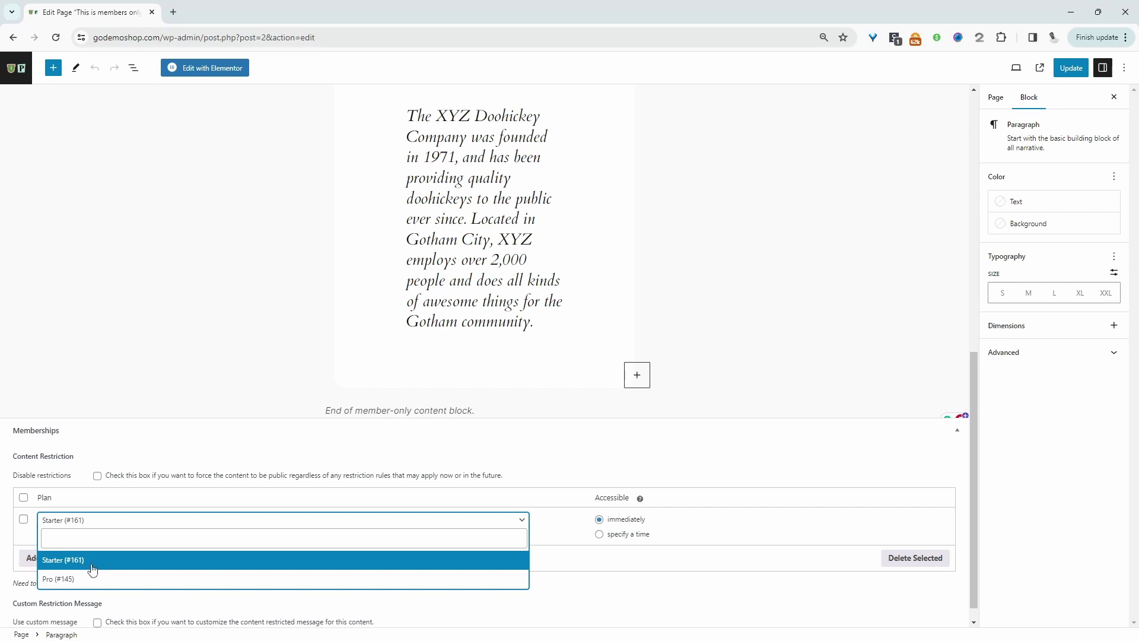
left_click(265, 518)
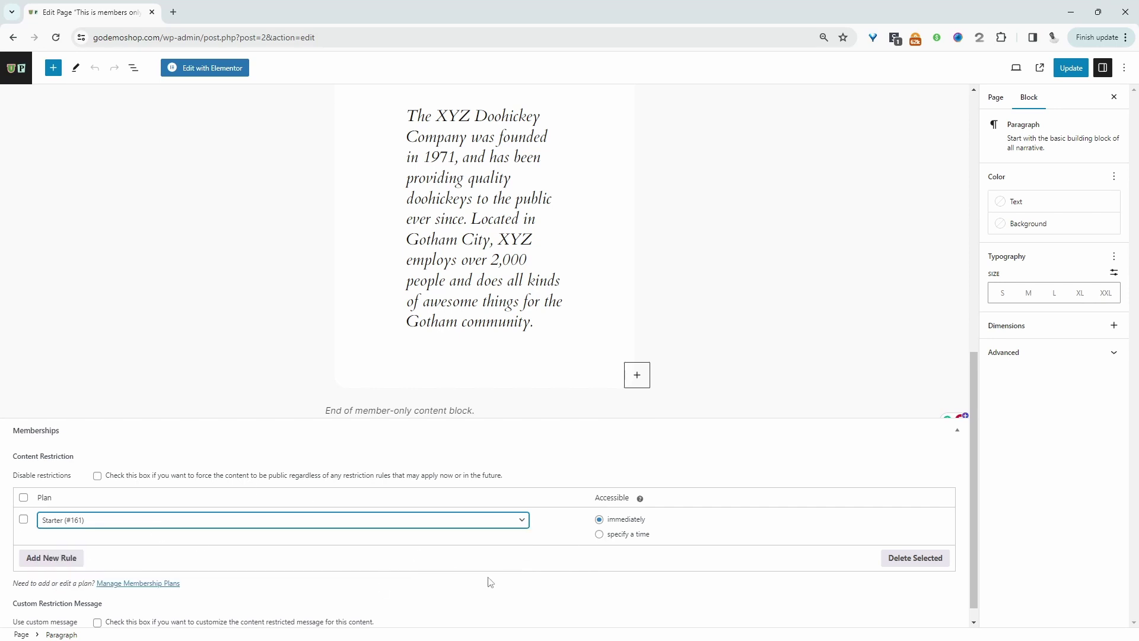
scroll(216, 546, "down", 1)
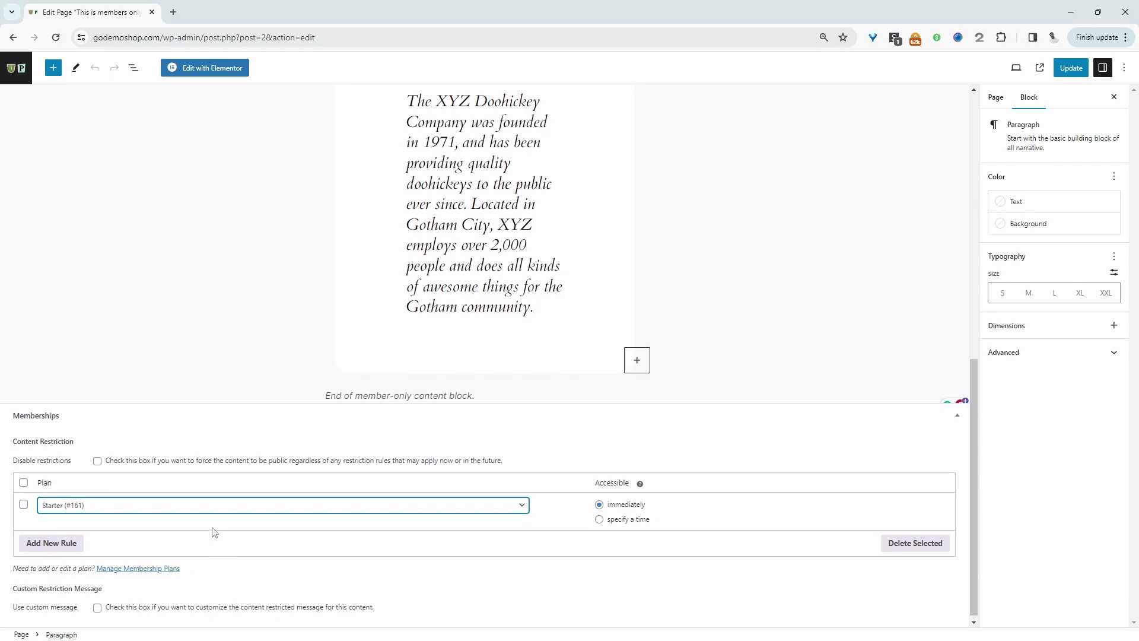
Insert a Member Content block from the Memberships blocks between the intro paragraph and the existing member-only content.
scroll(214, 532, "up", 10)
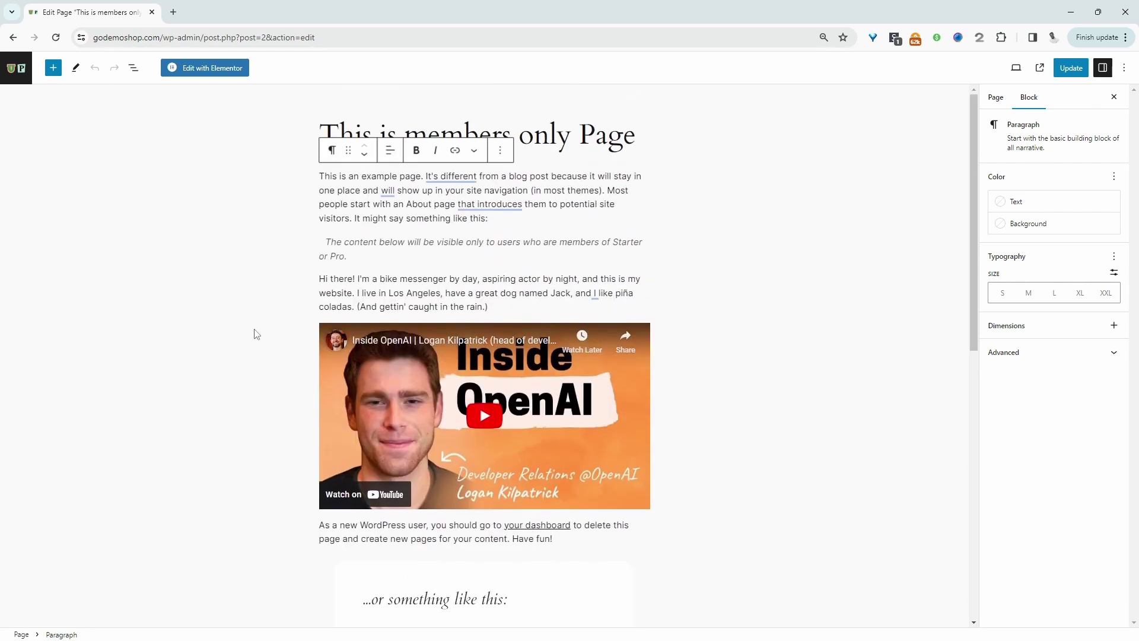
left_click(311, 238)
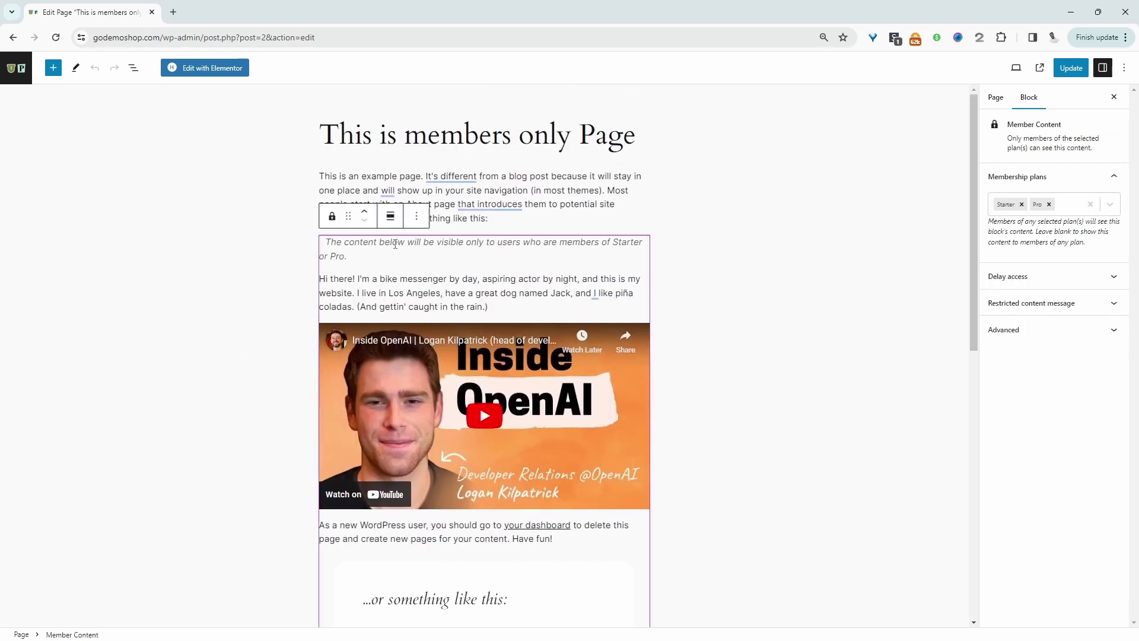
left_click(53, 68)
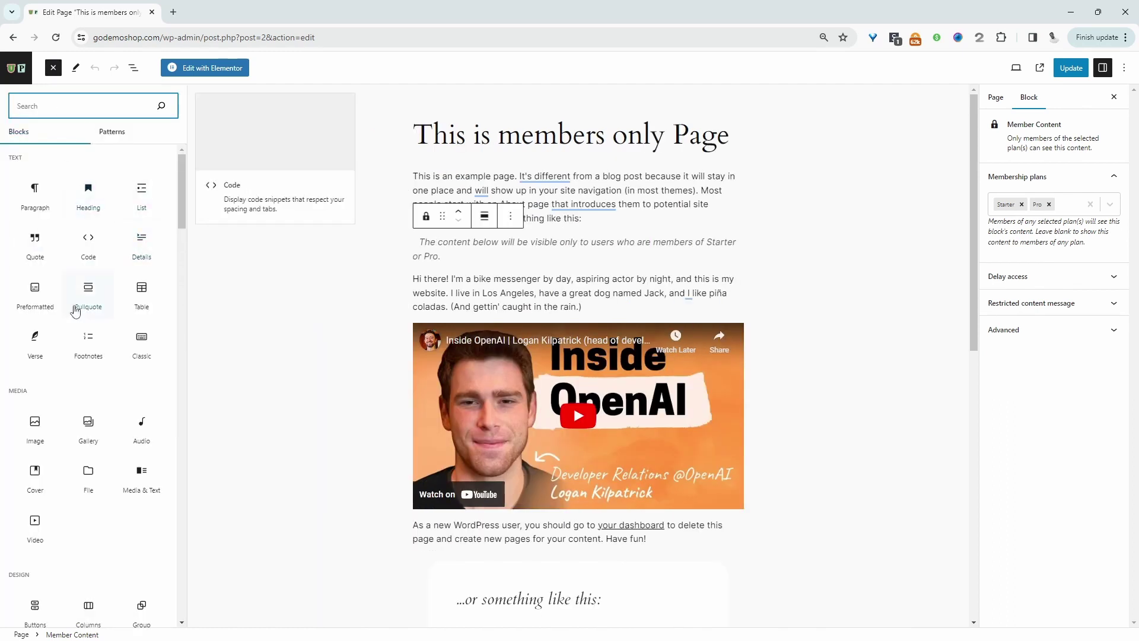
scroll(78, 321, "down", 10)
scroll(76, 320, "down", 10)
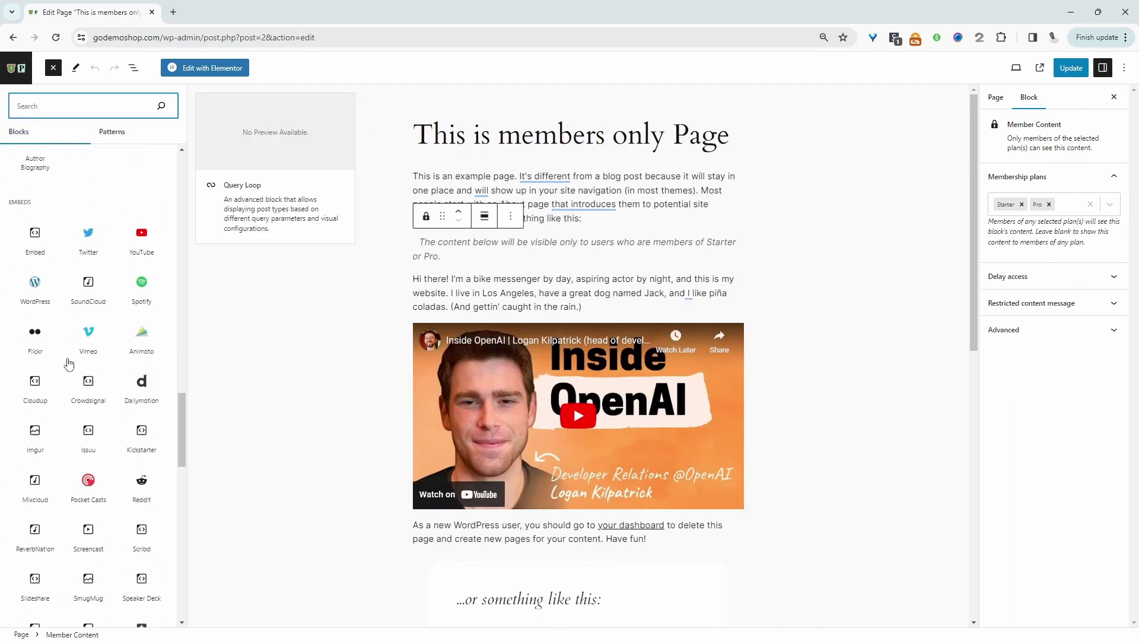
scroll(36, 350, "up", 2)
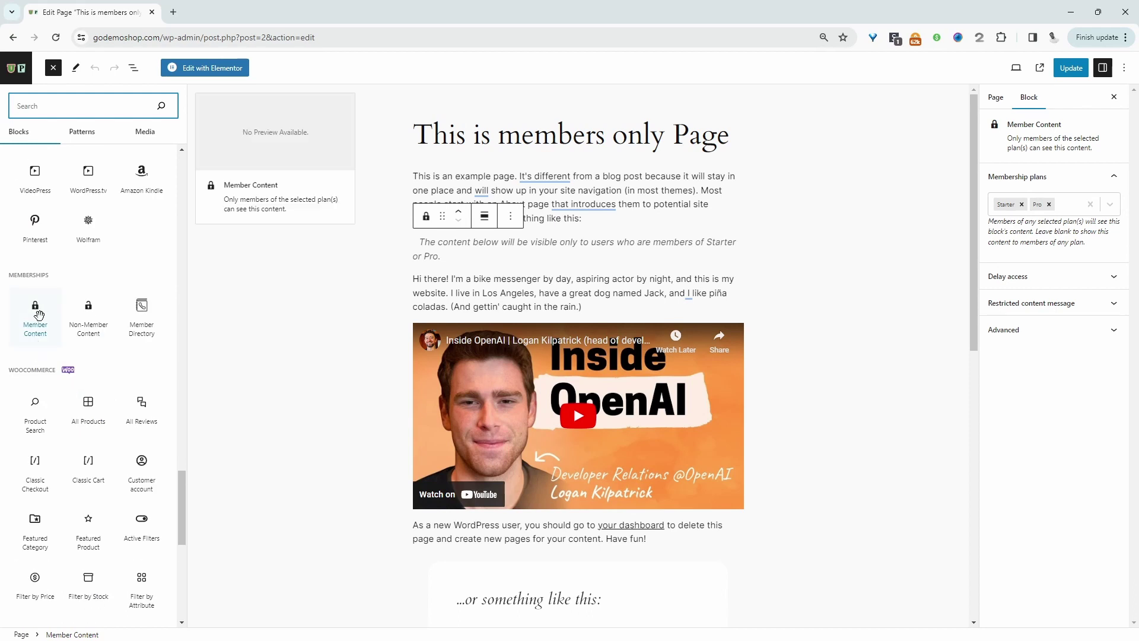
left_click_drag(37, 314, 526, 227)
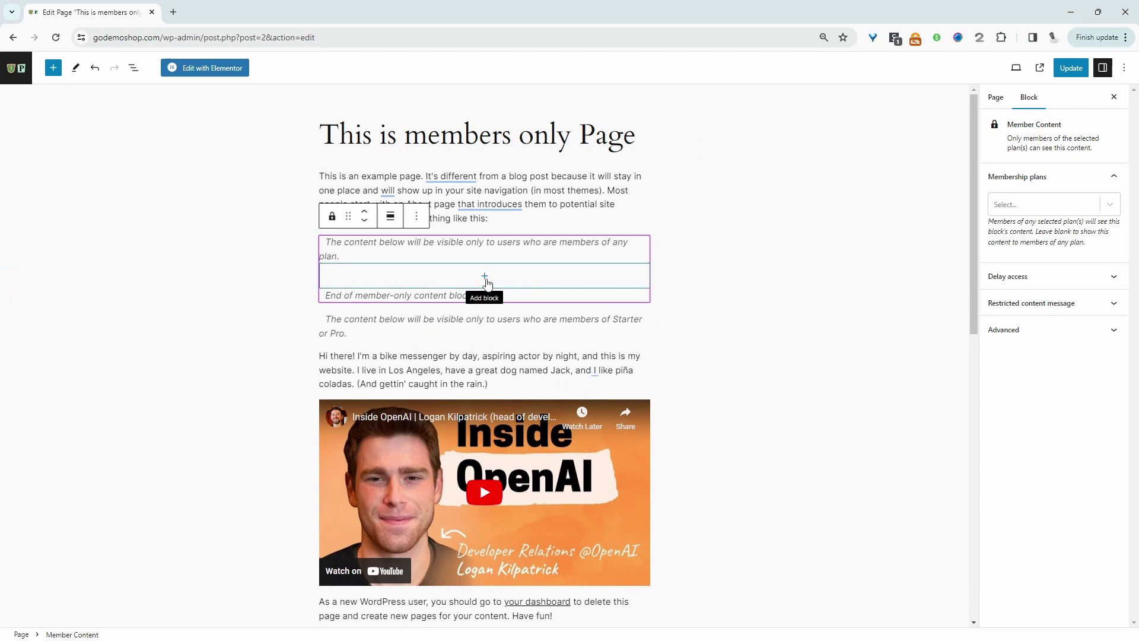
Add a Group block in row layout inside the new, empty Member Content block and select the parent block.
left_click(341, 287)
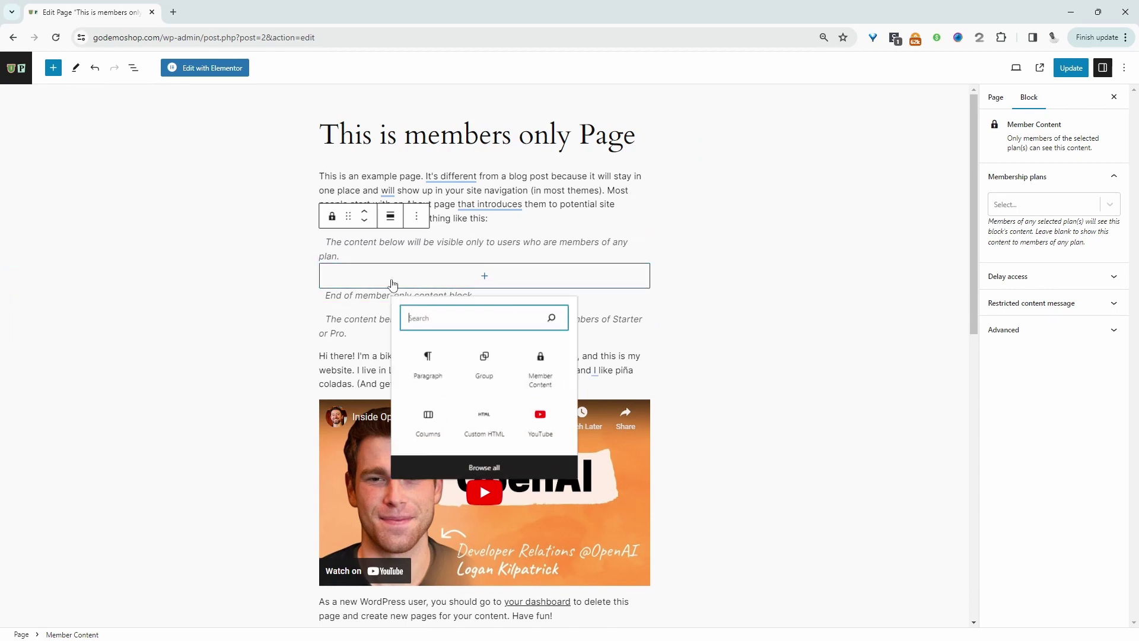
left_click(494, 369)
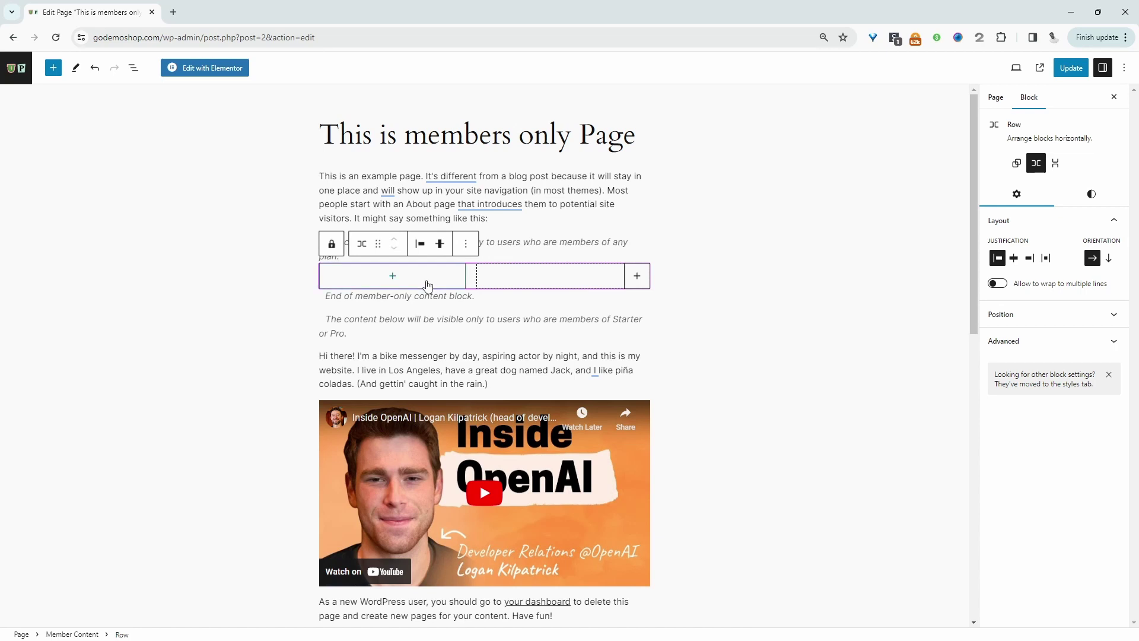
left_click(452, 299)
left_click(454, 308)
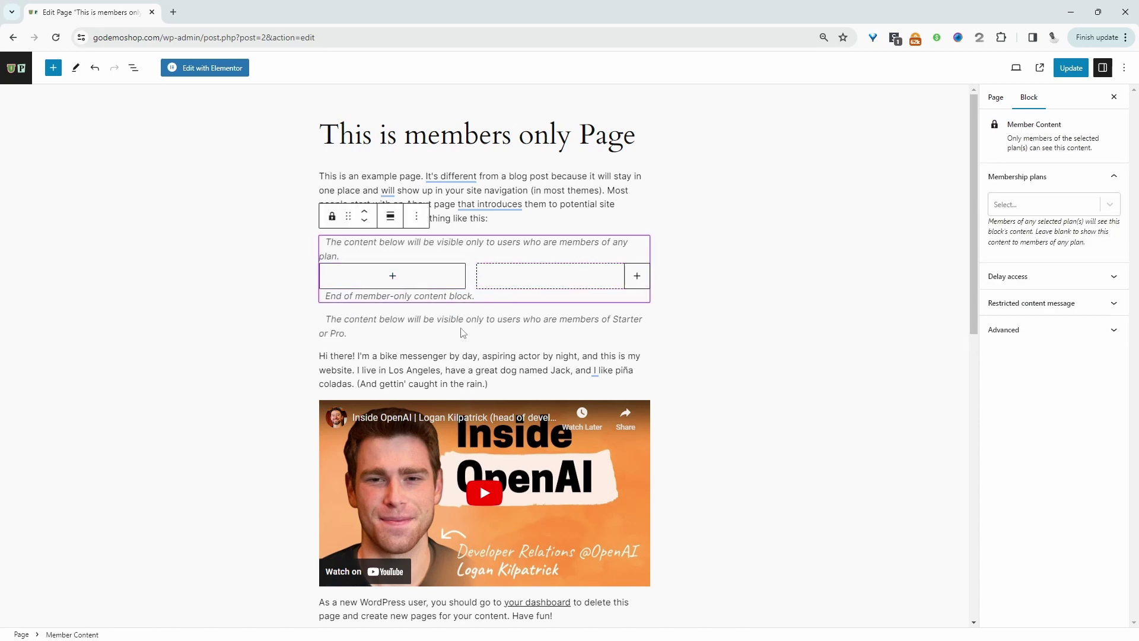
Examine the membership plans, delay access and restricted content message options of the Member Content block containing the video.
left_click(460, 331)
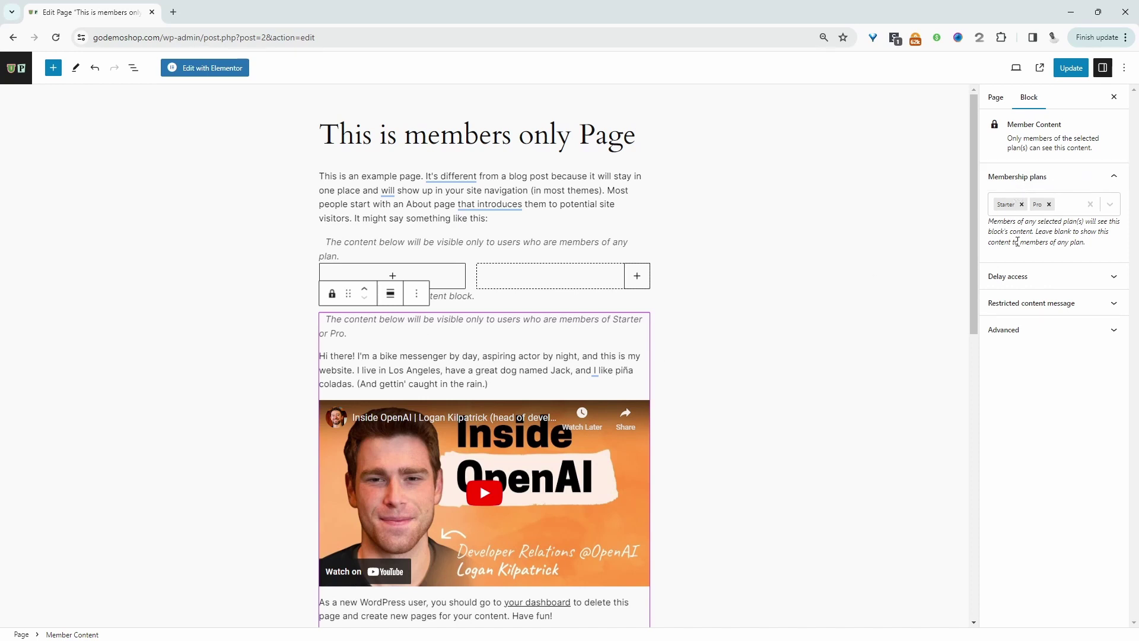
left_click(1068, 207)
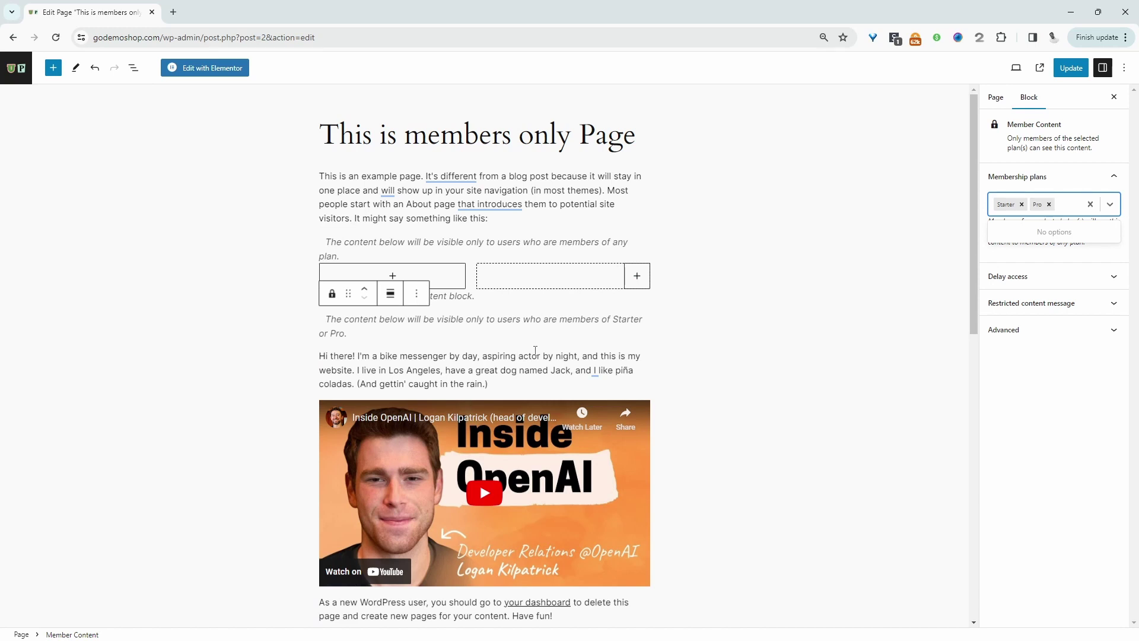
left_click(1044, 356)
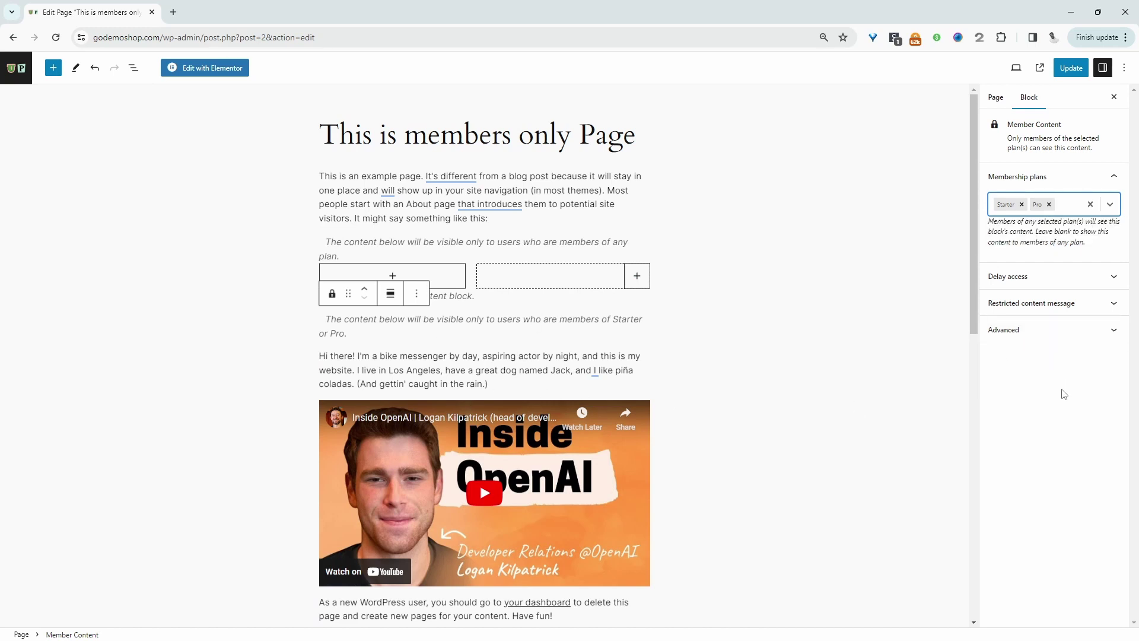
left_click(1038, 275)
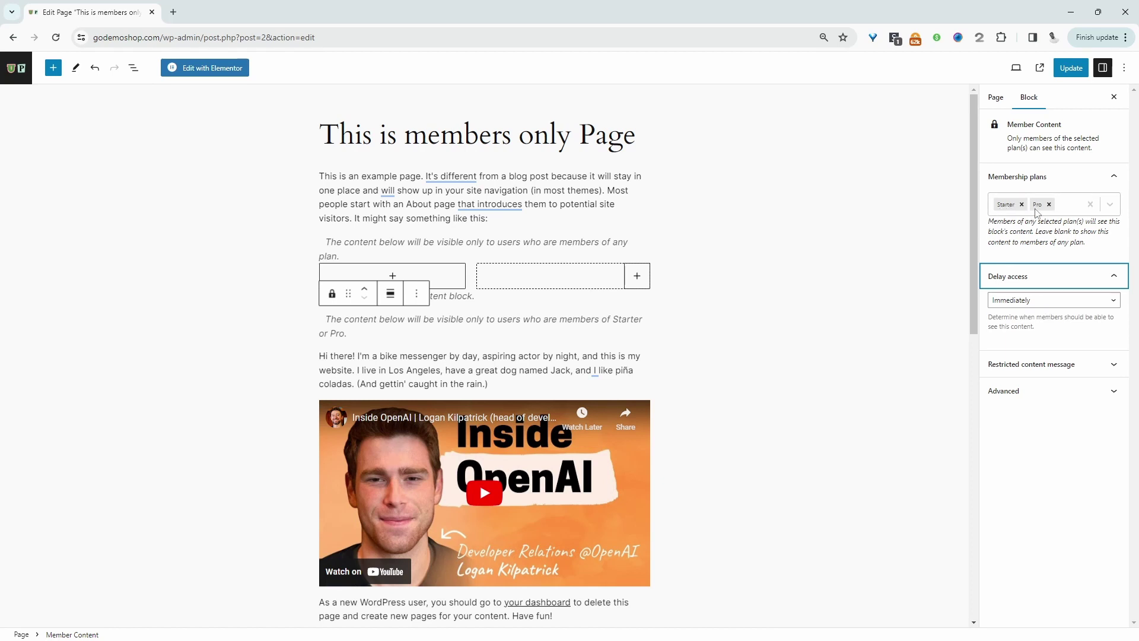
left_click(1059, 303)
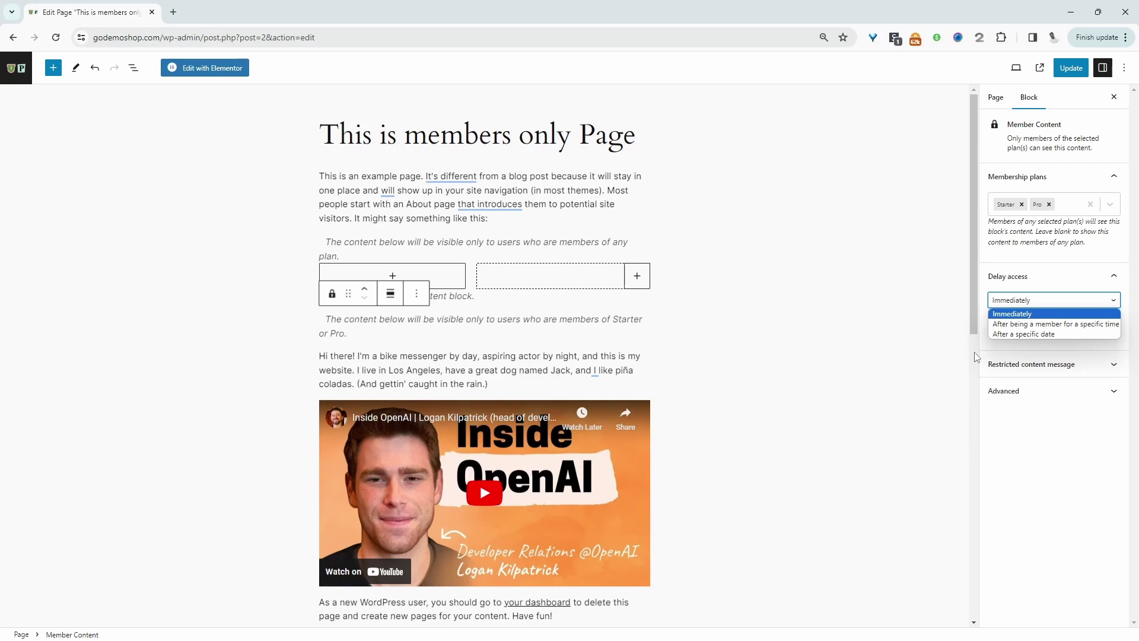
left_click(1015, 364)
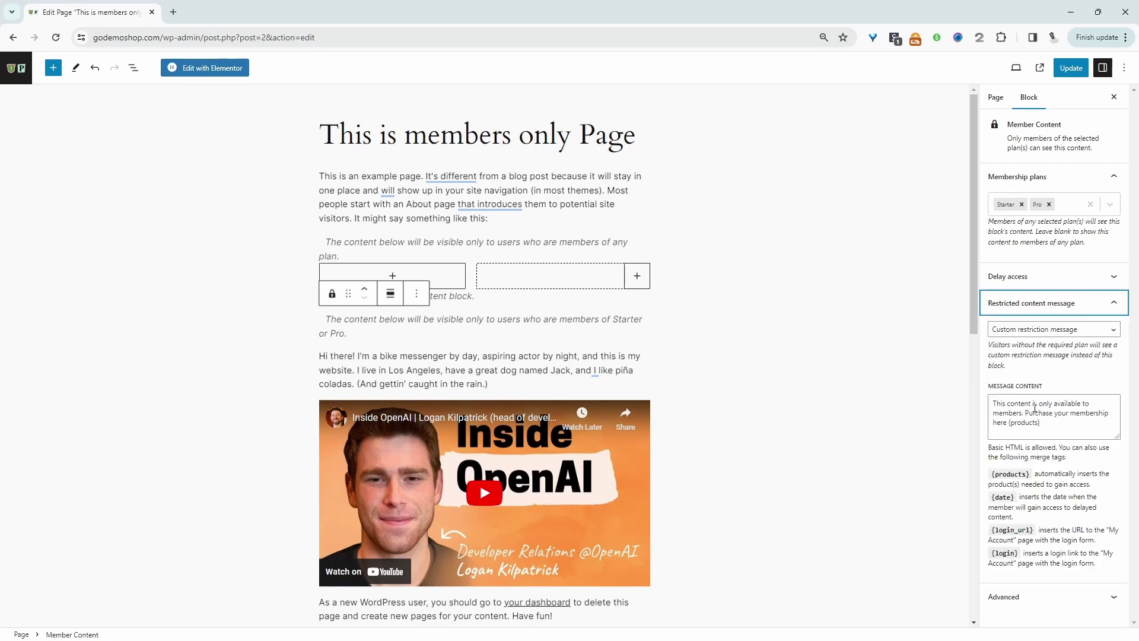
left_click(1037, 329)
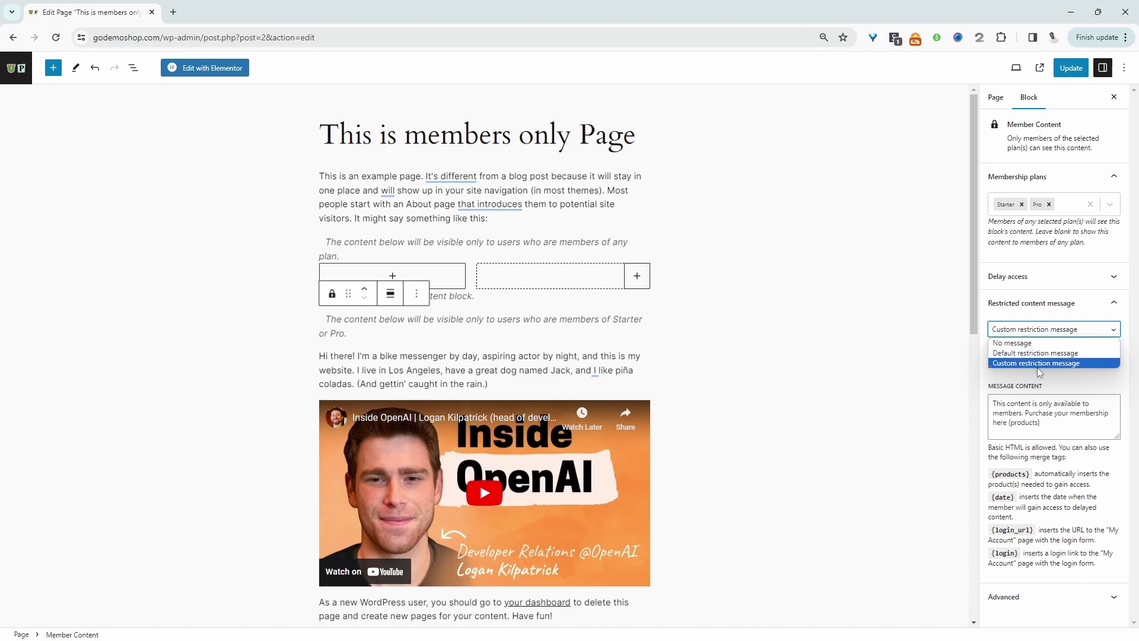
Review the custom restriction message text and its available merge tags for the selected Member Content block.
left_click(1021, 415)
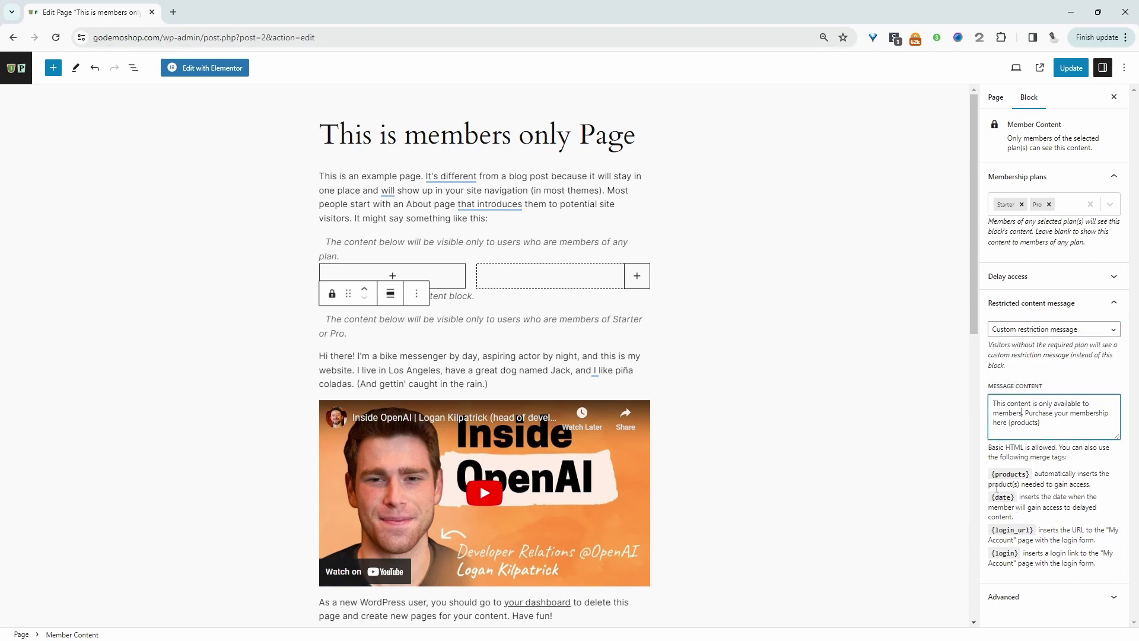
mouse_move(1032, 481)
left_mouse_down()
mouse_move(1001, 478)
mouse_move(1025, 473)
left_mouse_up()
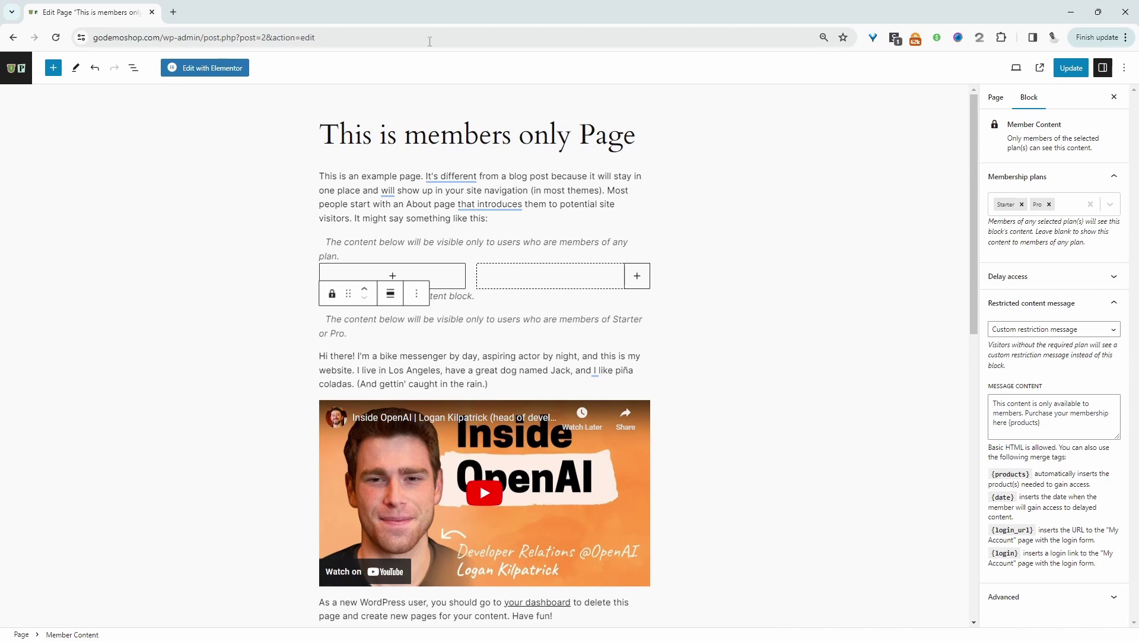
left_click_drag(1064, 432, 1019, 422)
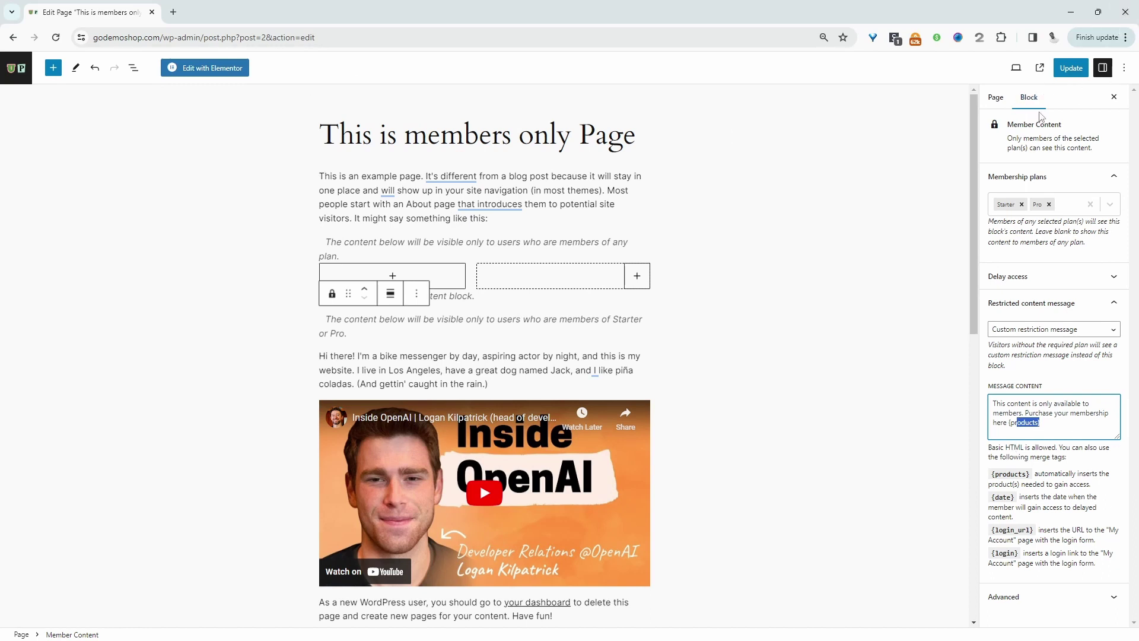
Close the separate page editor window and view the membership pricing table on the site's Plans page.
left_click(1128, 6)
left_click(621, 111)
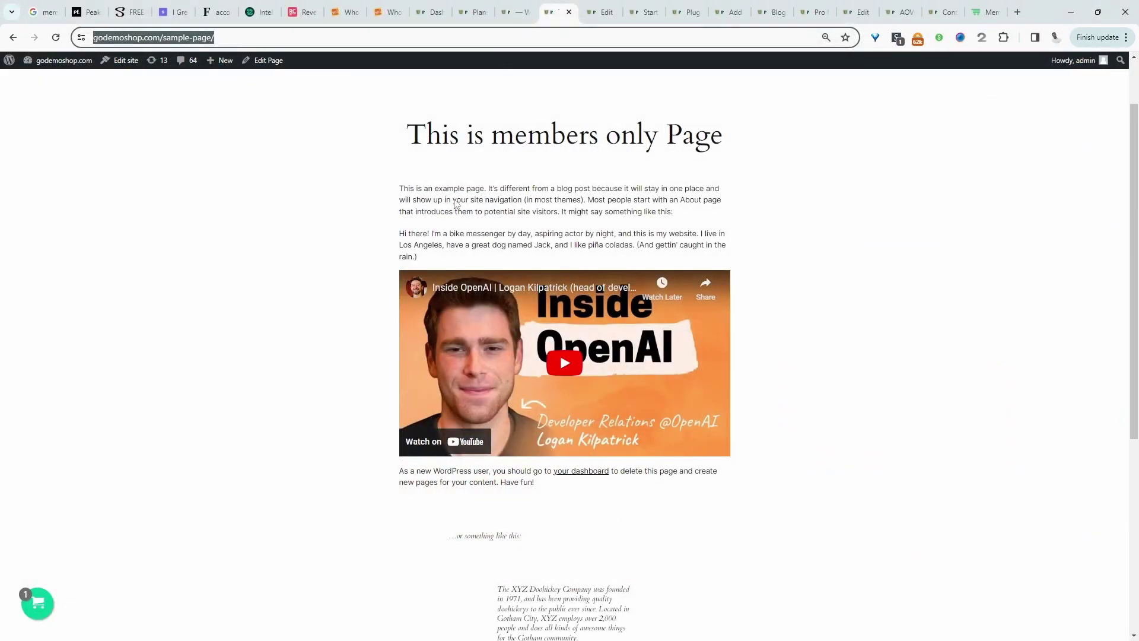
scroll(457, 203, "up", 2)
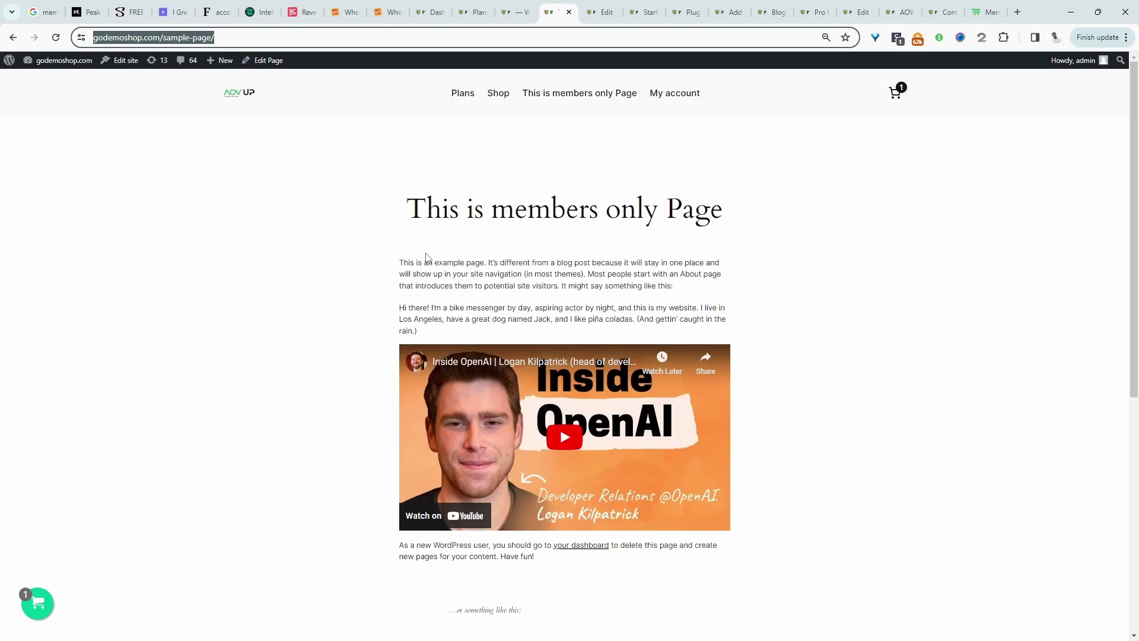
left_click(463, 98)
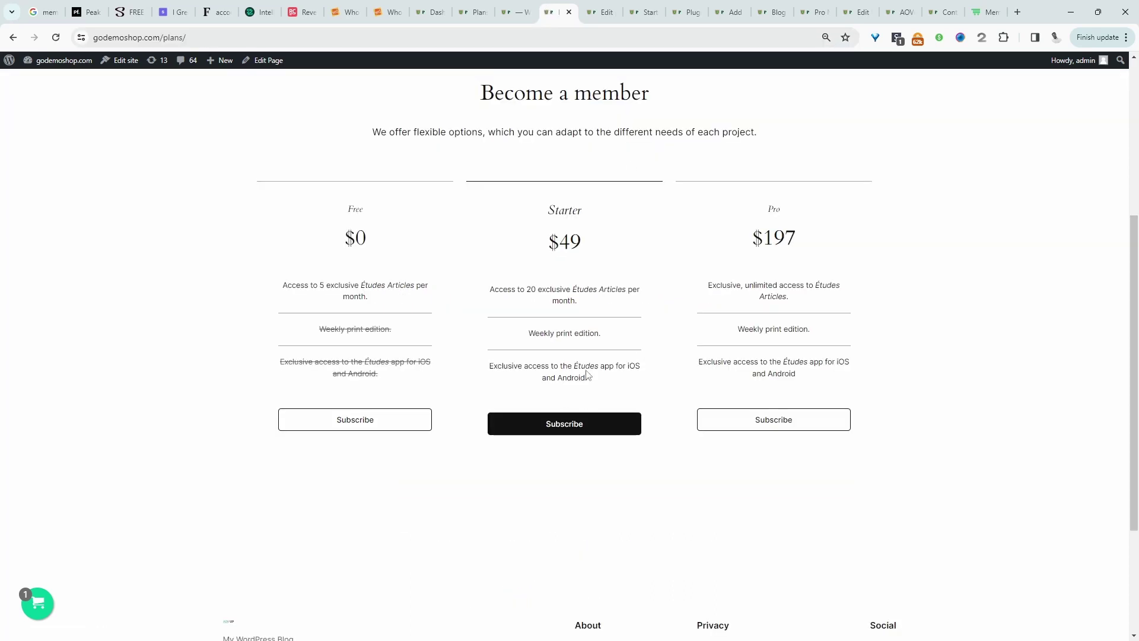
scroll(258, 106, "down", 1)
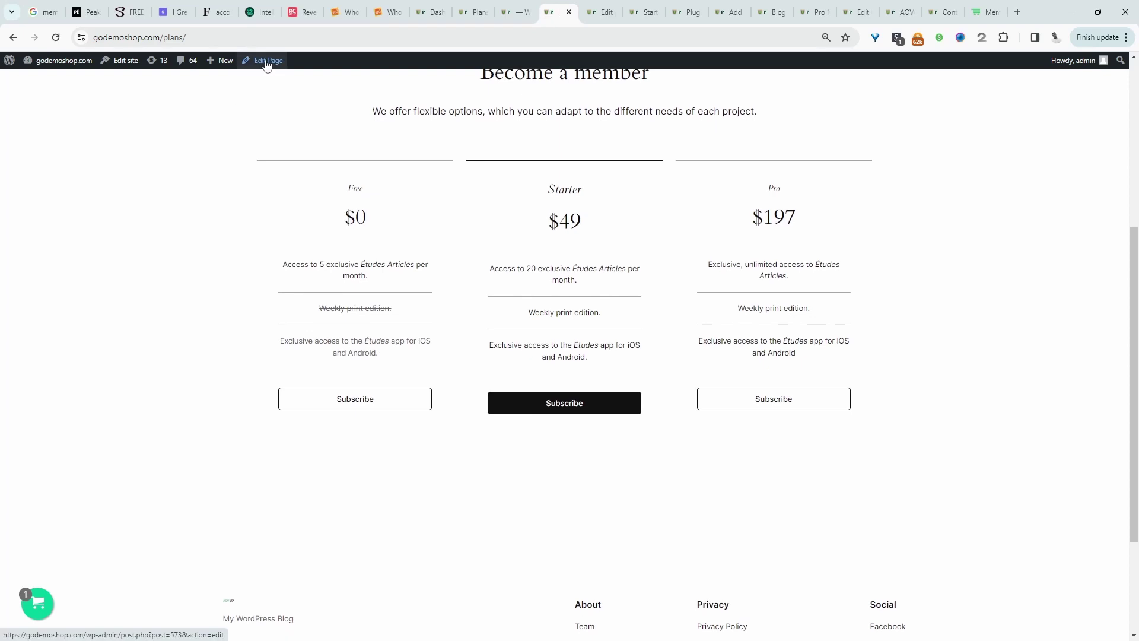
Open the Plans page for editing and inspect the checkout links of the Starter and Pro Subscribe buttons.
left_click(580, 410)
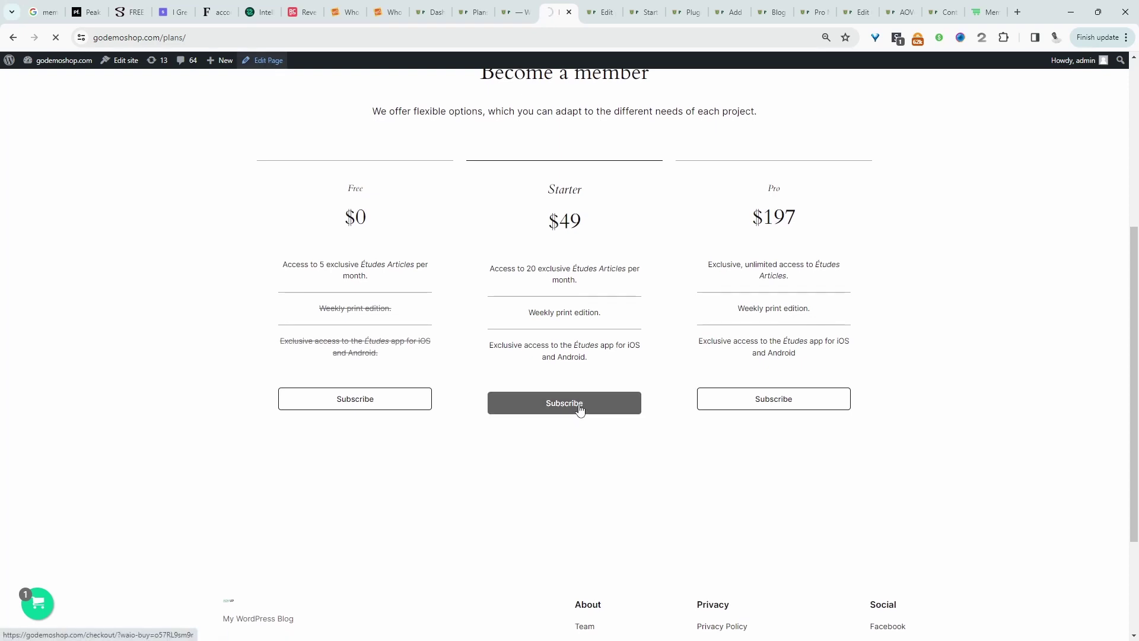
left_click(498, 378)
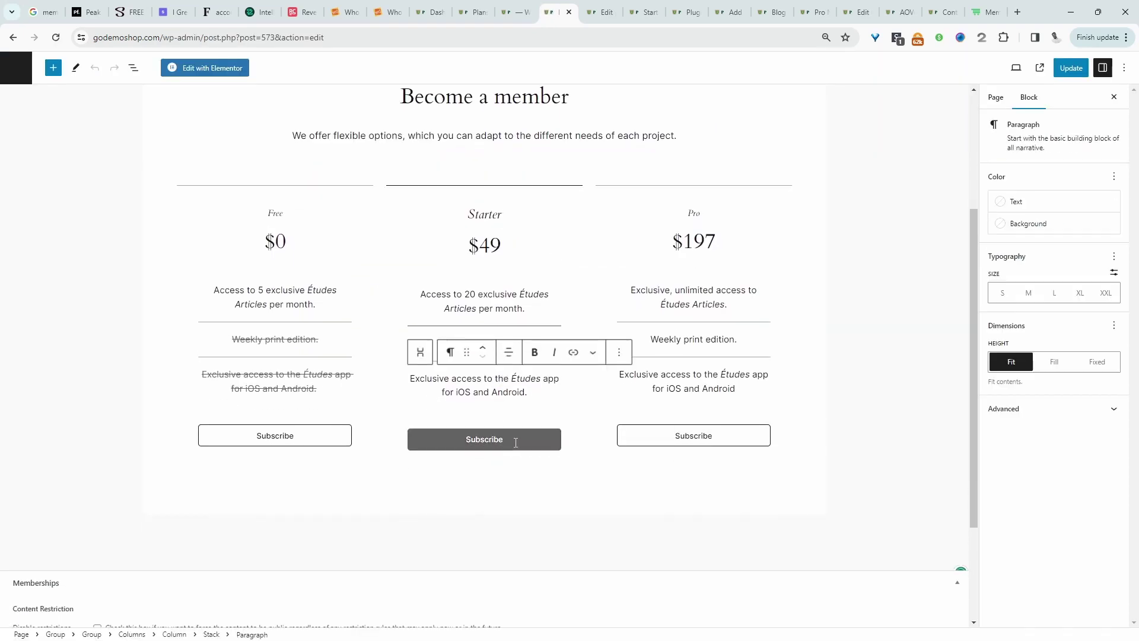
left_click(509, 439)
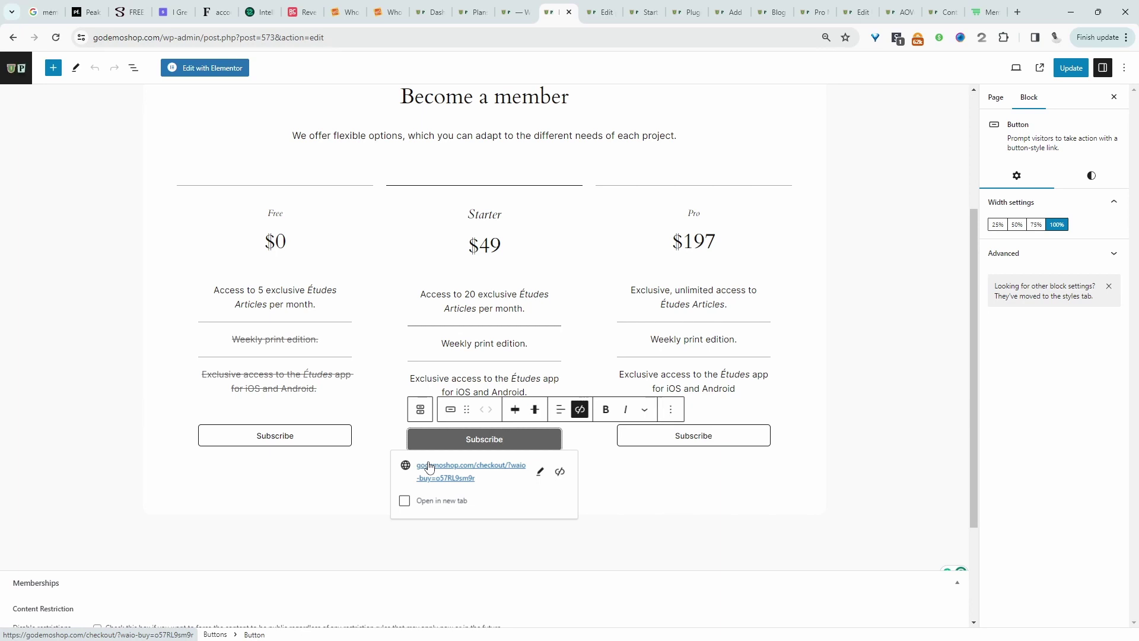
left_click(728, 436)
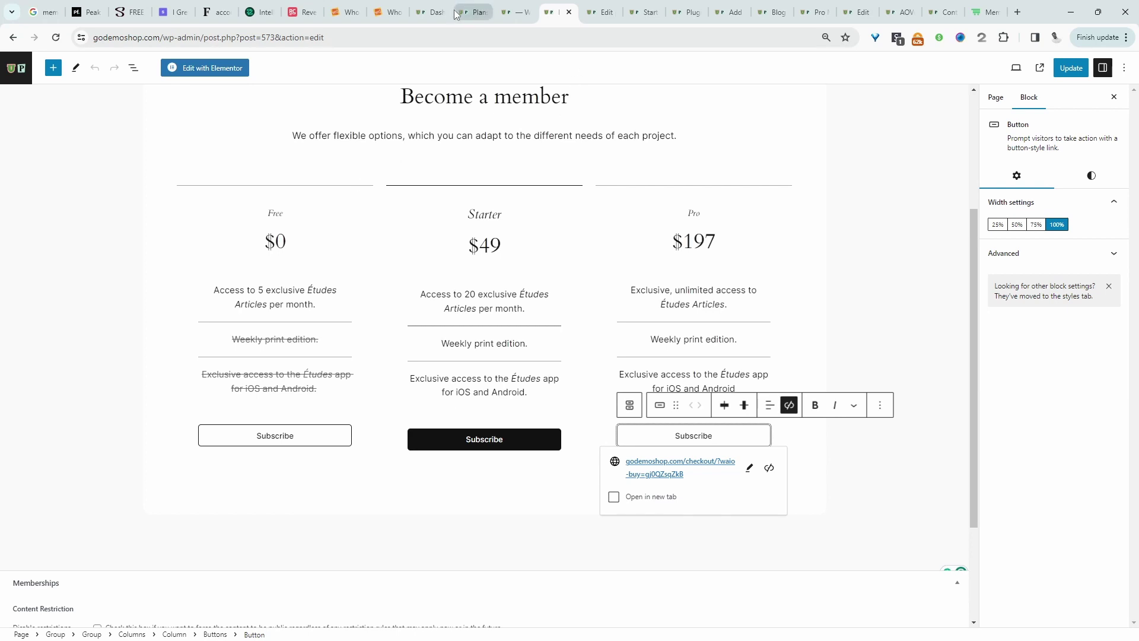
Open the Buy Link manager of Woosuite's AIO Checkout from the WordPress dashboard and start a new buy link.
left_click(435, 14)
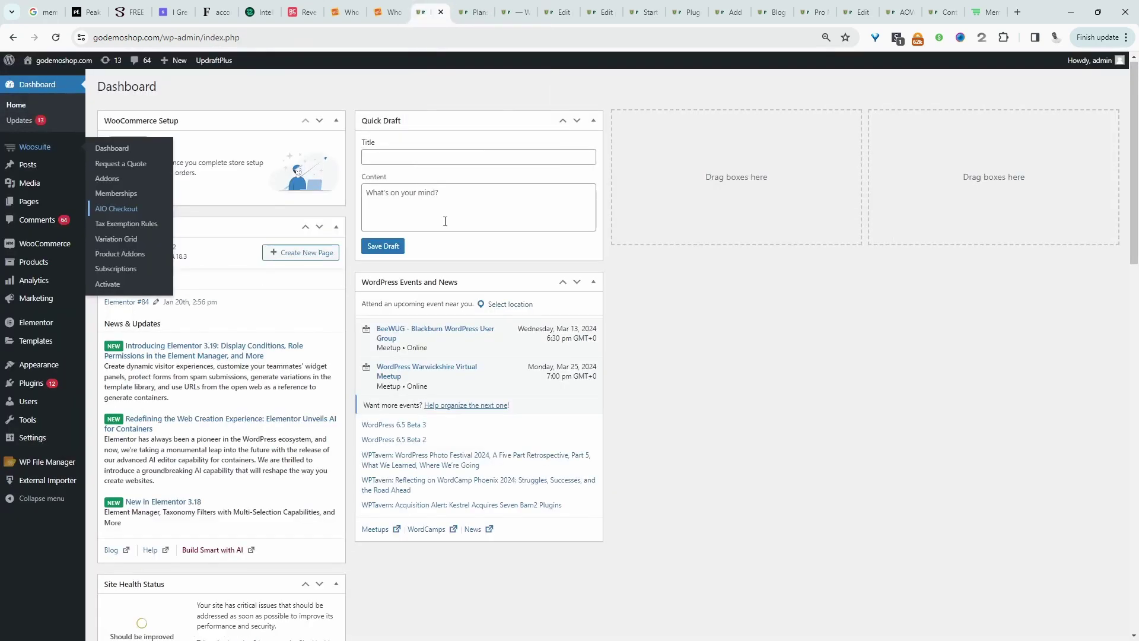
left_click(125, 209)
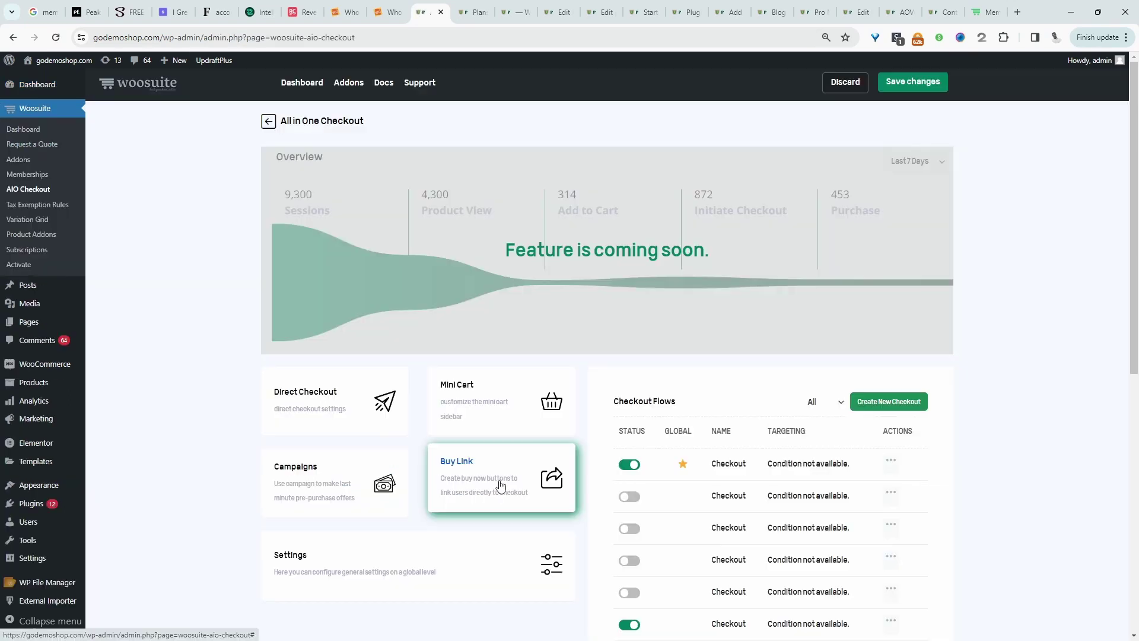
left_click(492, 485)
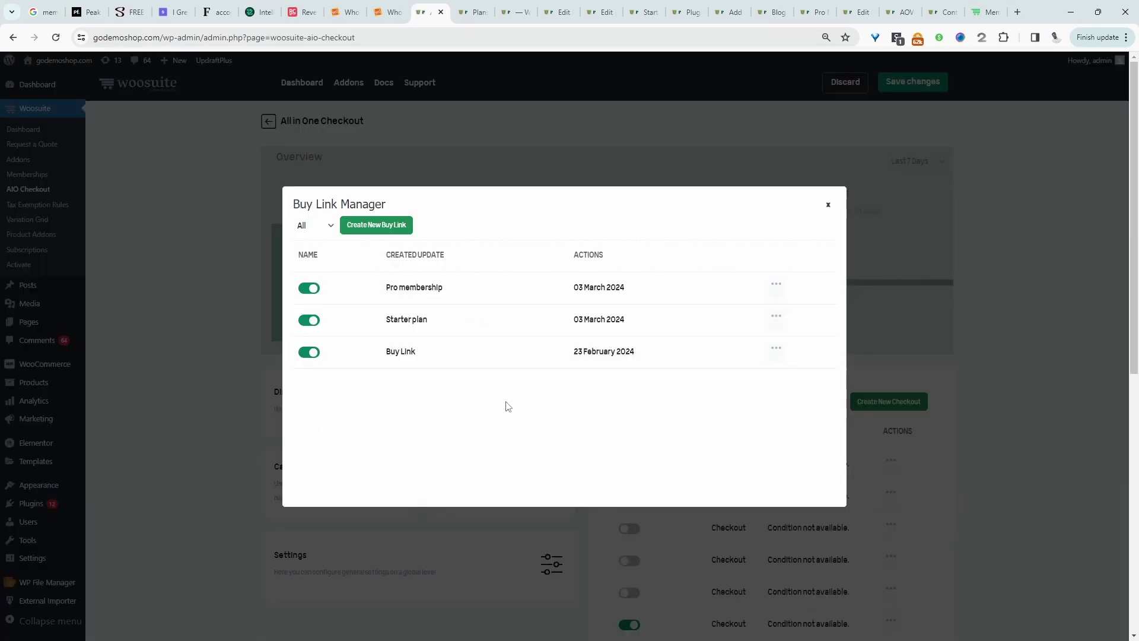
left_click(401, 232)
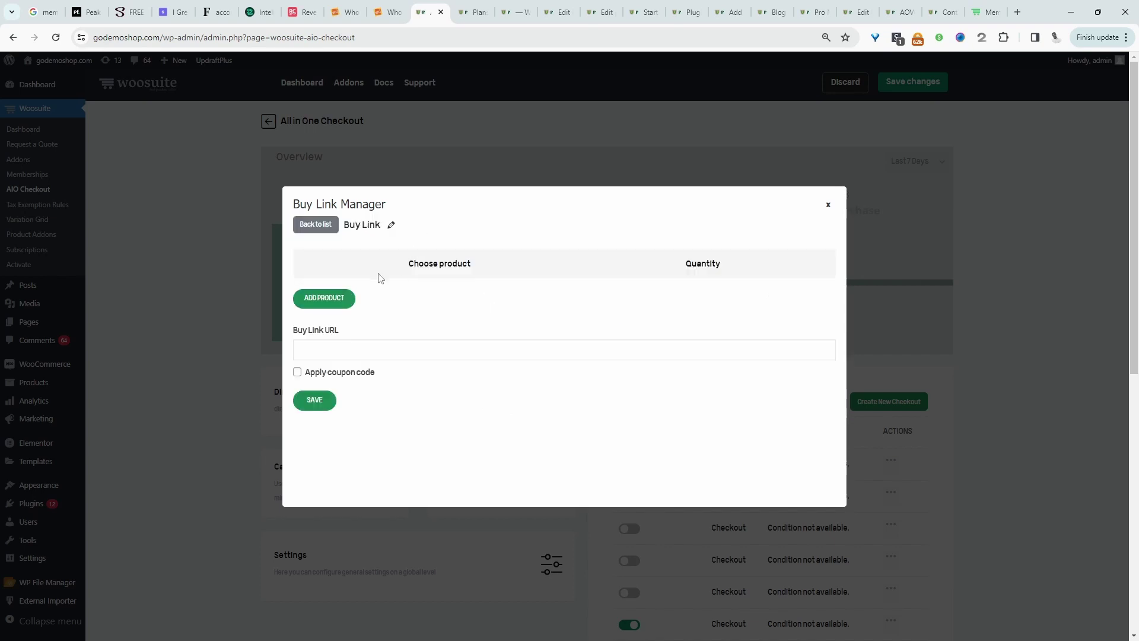
Add the Starter membership product to the new buy link.
left_click(337, 295)
type("s")
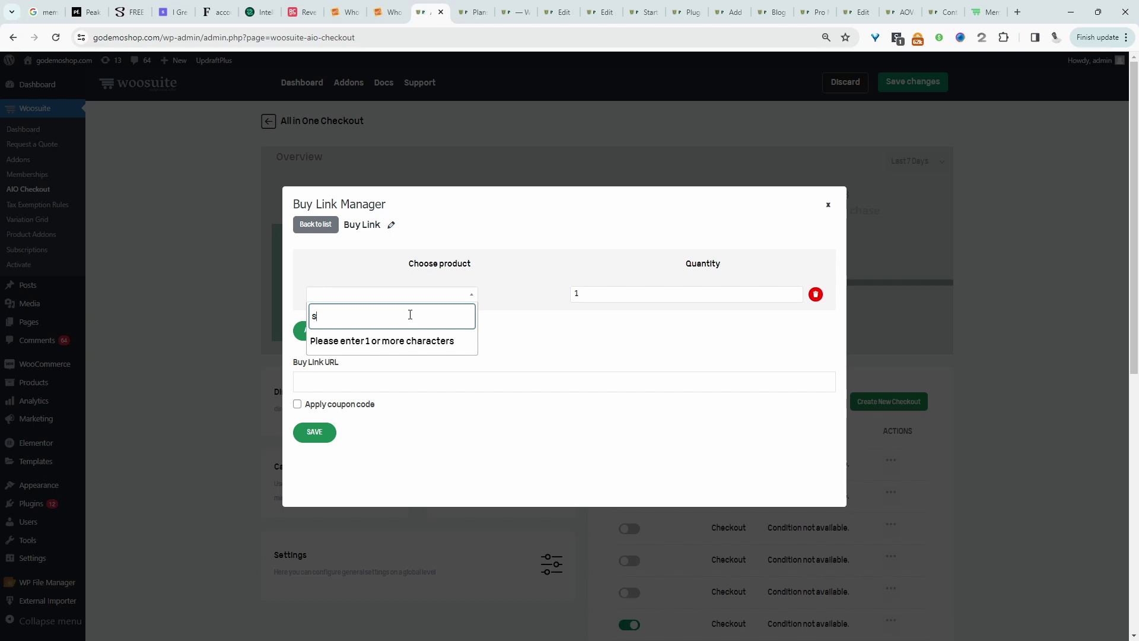
type("tarter")
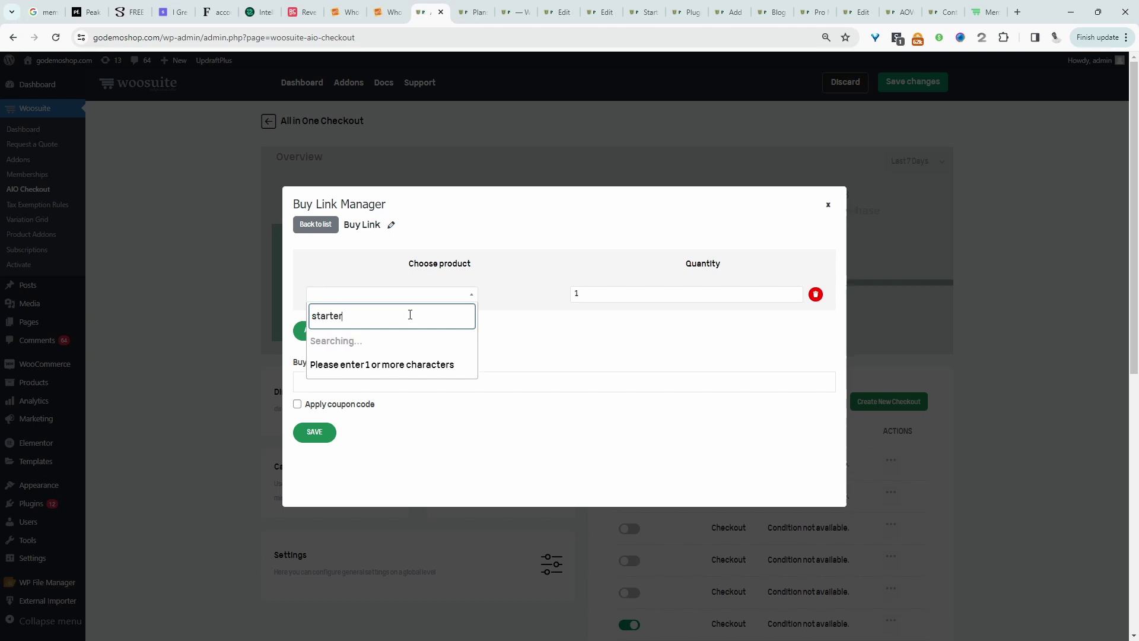
left_click(407, 359)
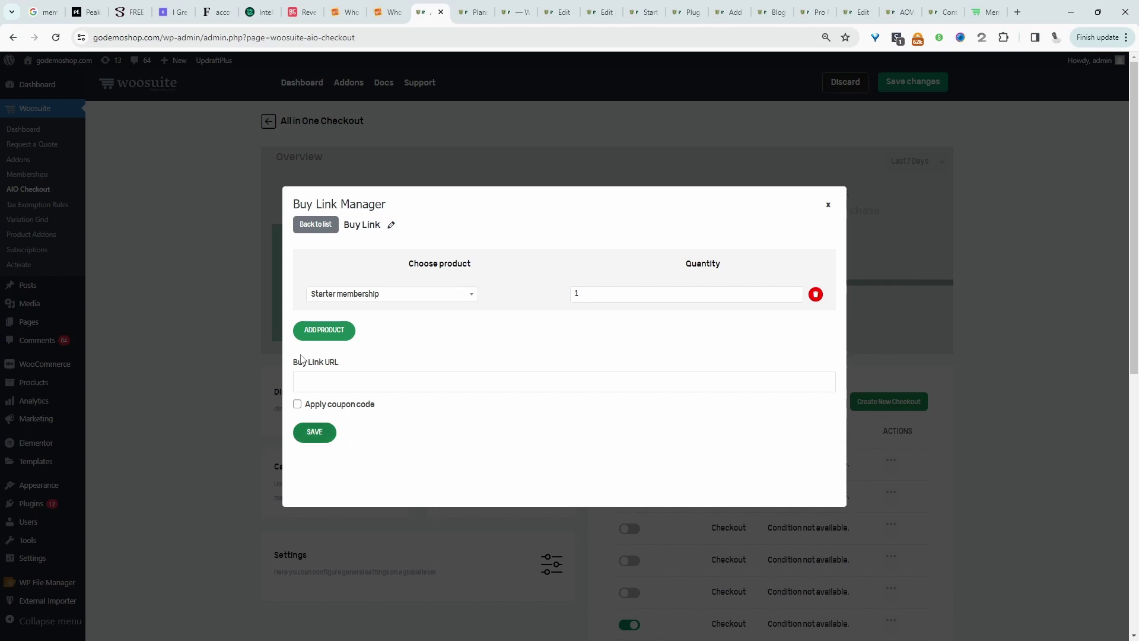
Rename the buy link "Starter plan2" and save it to generate its URL.
left_click(391, 225)
left_click_drag(386, 224, 342, 226)
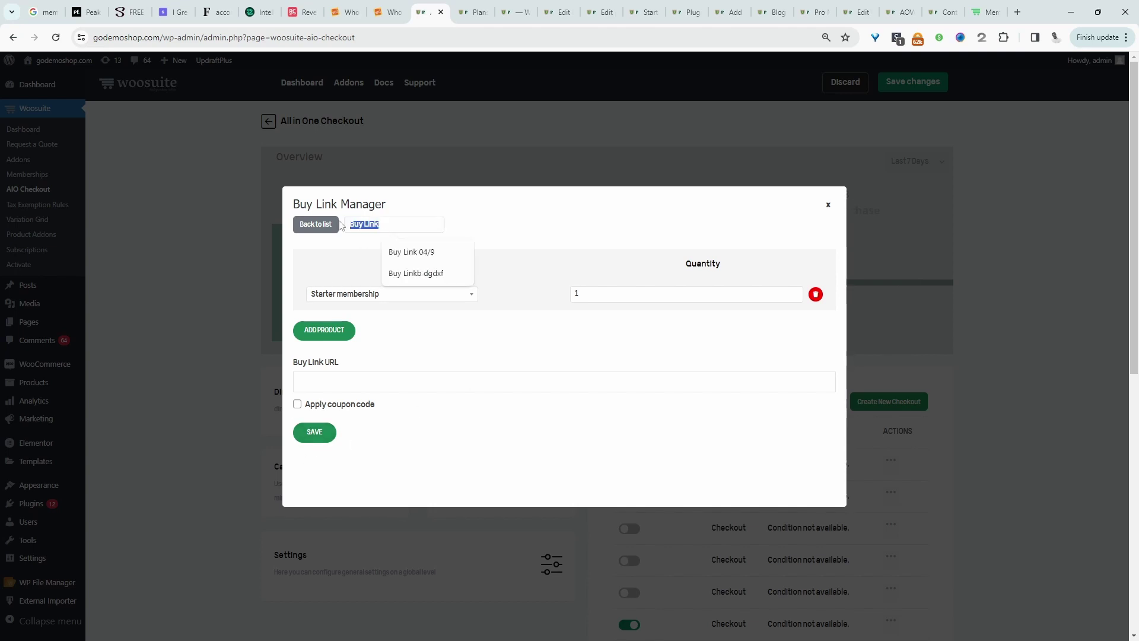
type("starter")
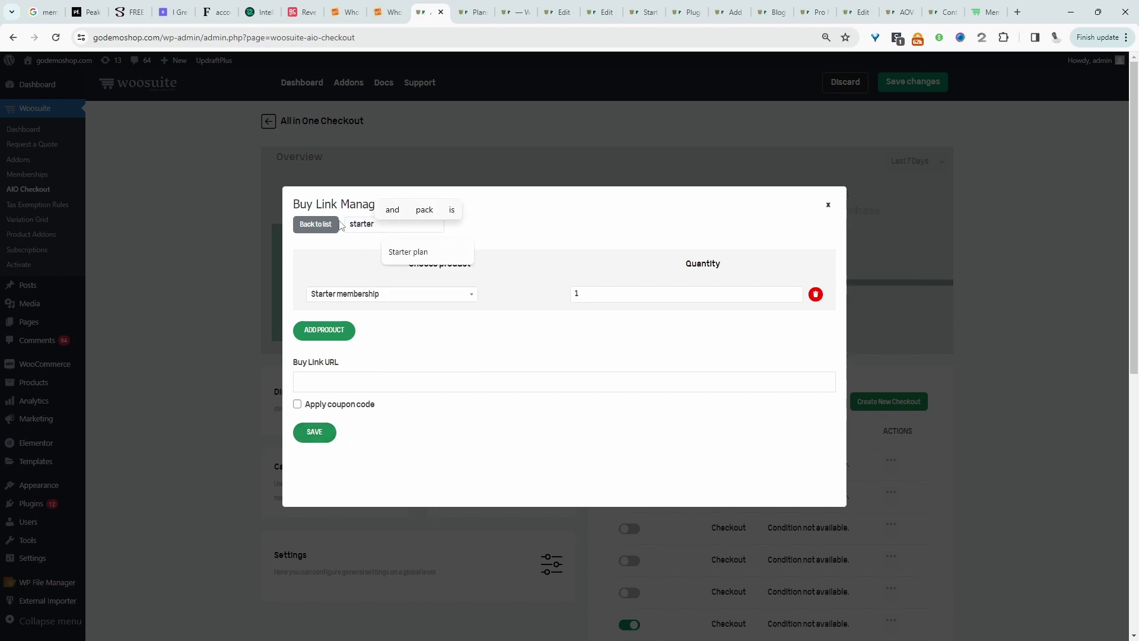
left_click(409, 252)
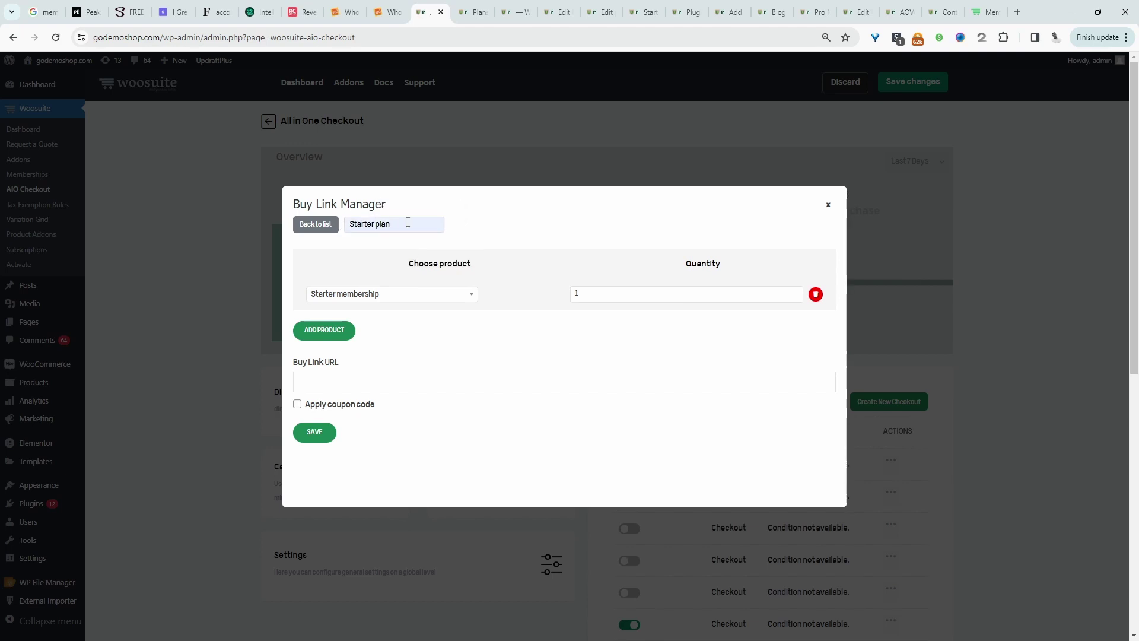
type("2")
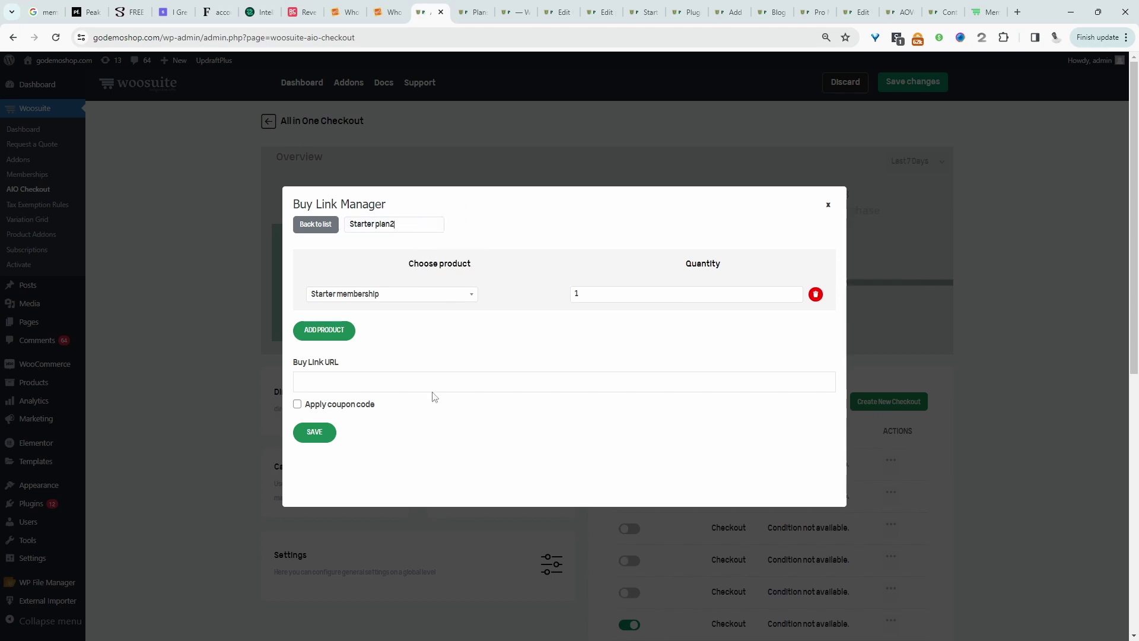
left_click(326, 437)
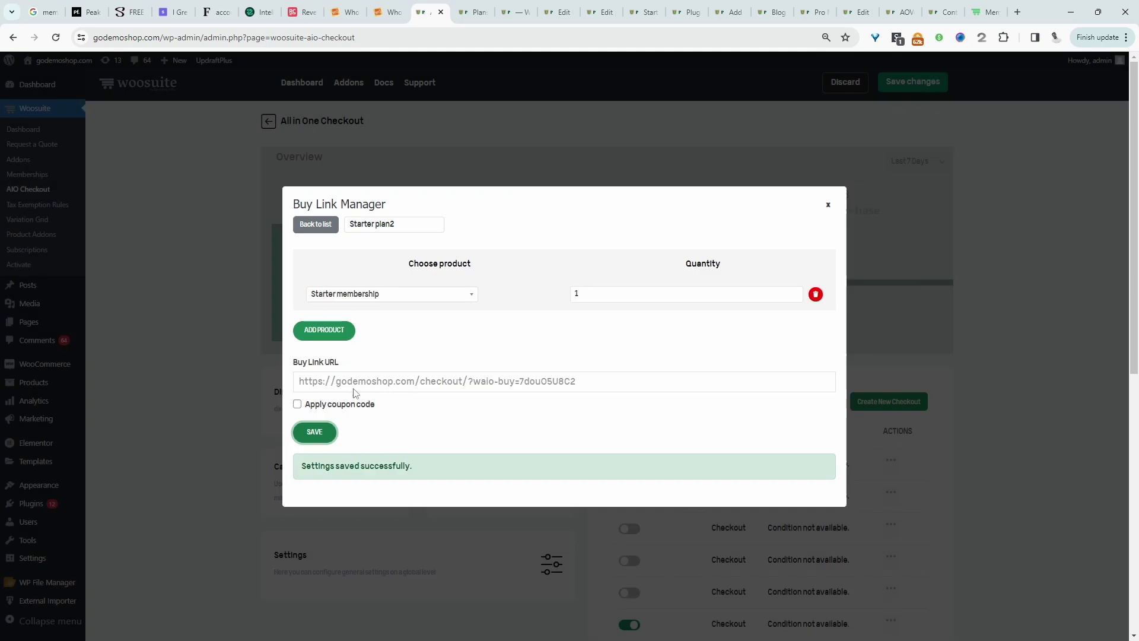
Copy the generated buy link URL and load it in a new Incognito window to check the checkout page.
triple_click(349, 384)
right_click(359, 386)
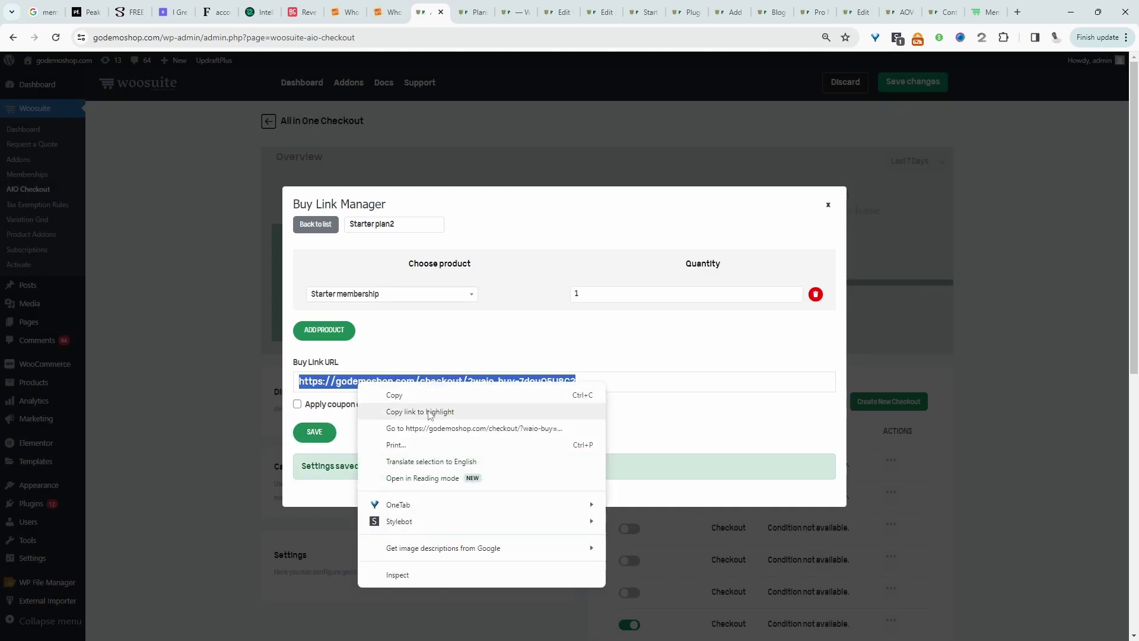
left_click(394, 396)
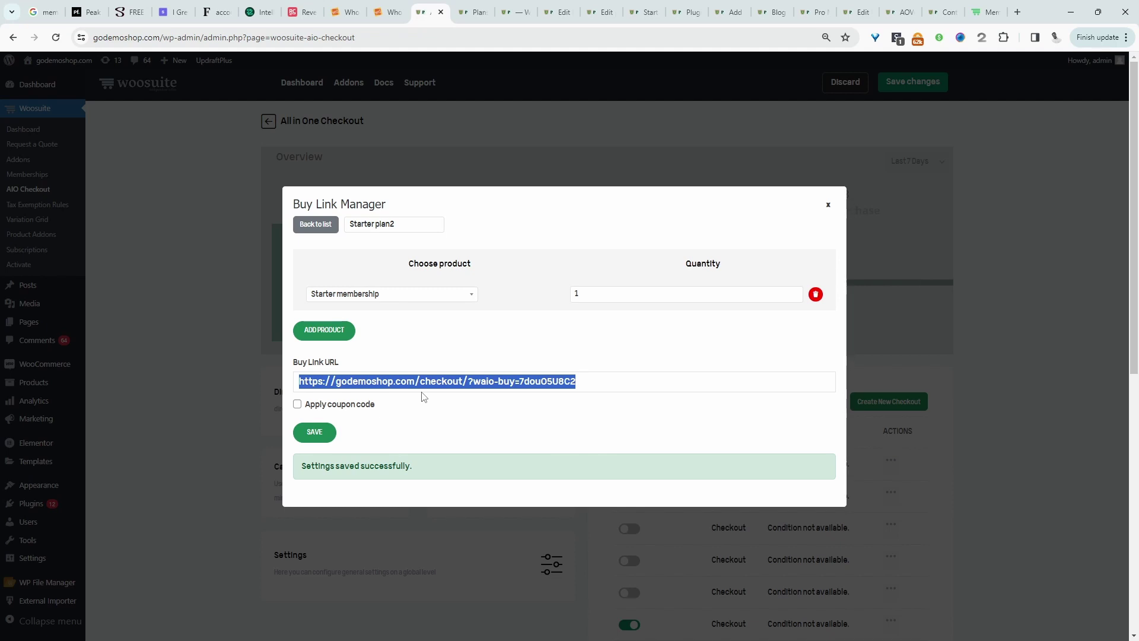
key("ctrl+shift+n")
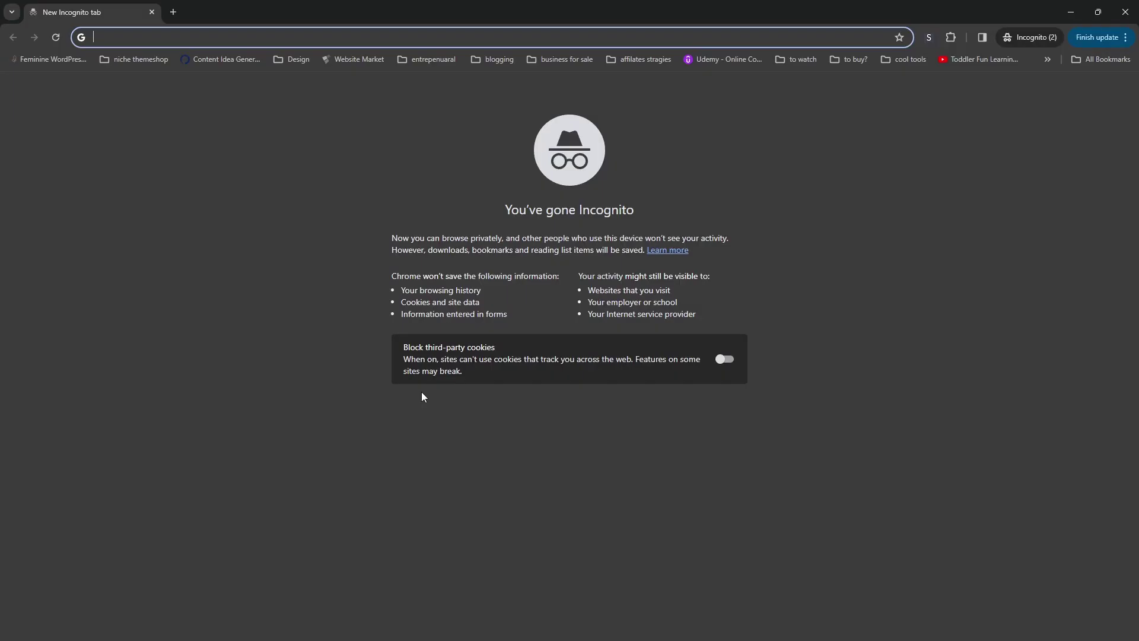
key("ctrl+v")
key("Return")
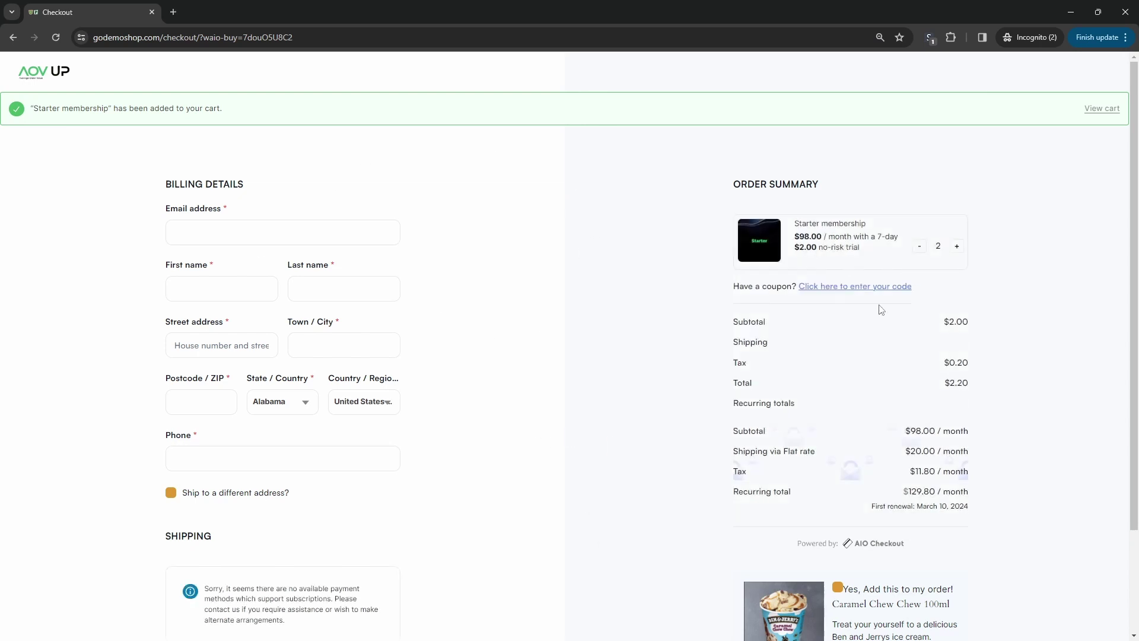
scroll(420, 400, "down", 1)
scroll(309, 387, "up", 1)
Close the Incognito window and the Buy Link manager, and return to the site's Plans page.
left_click(1125, 11)
left_click(828, 204)
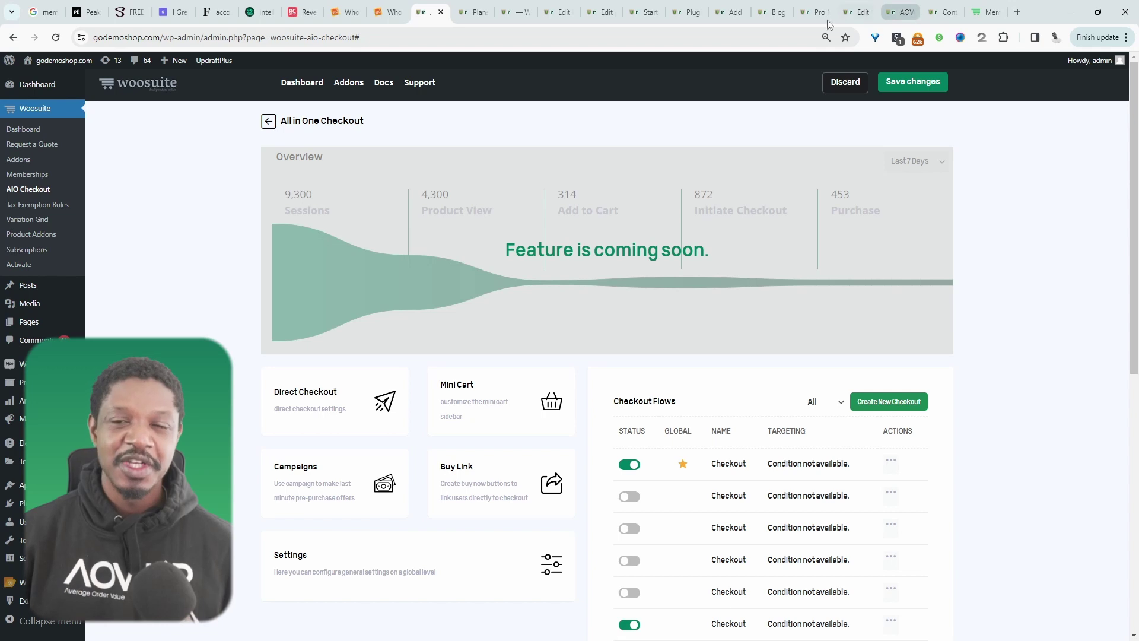
left_click(473, 8)
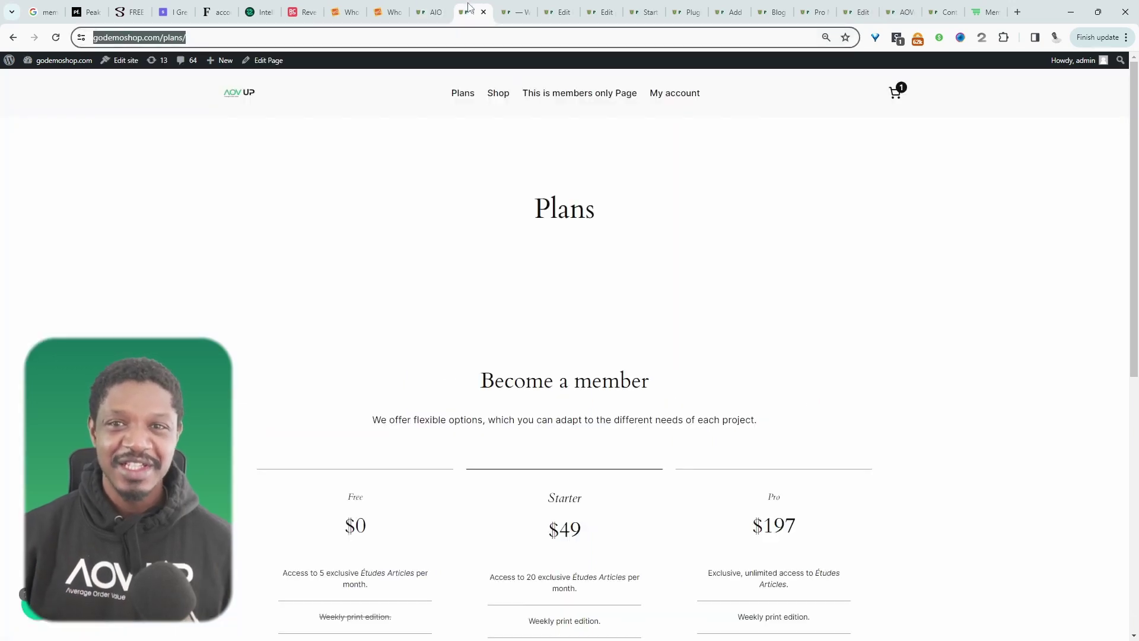